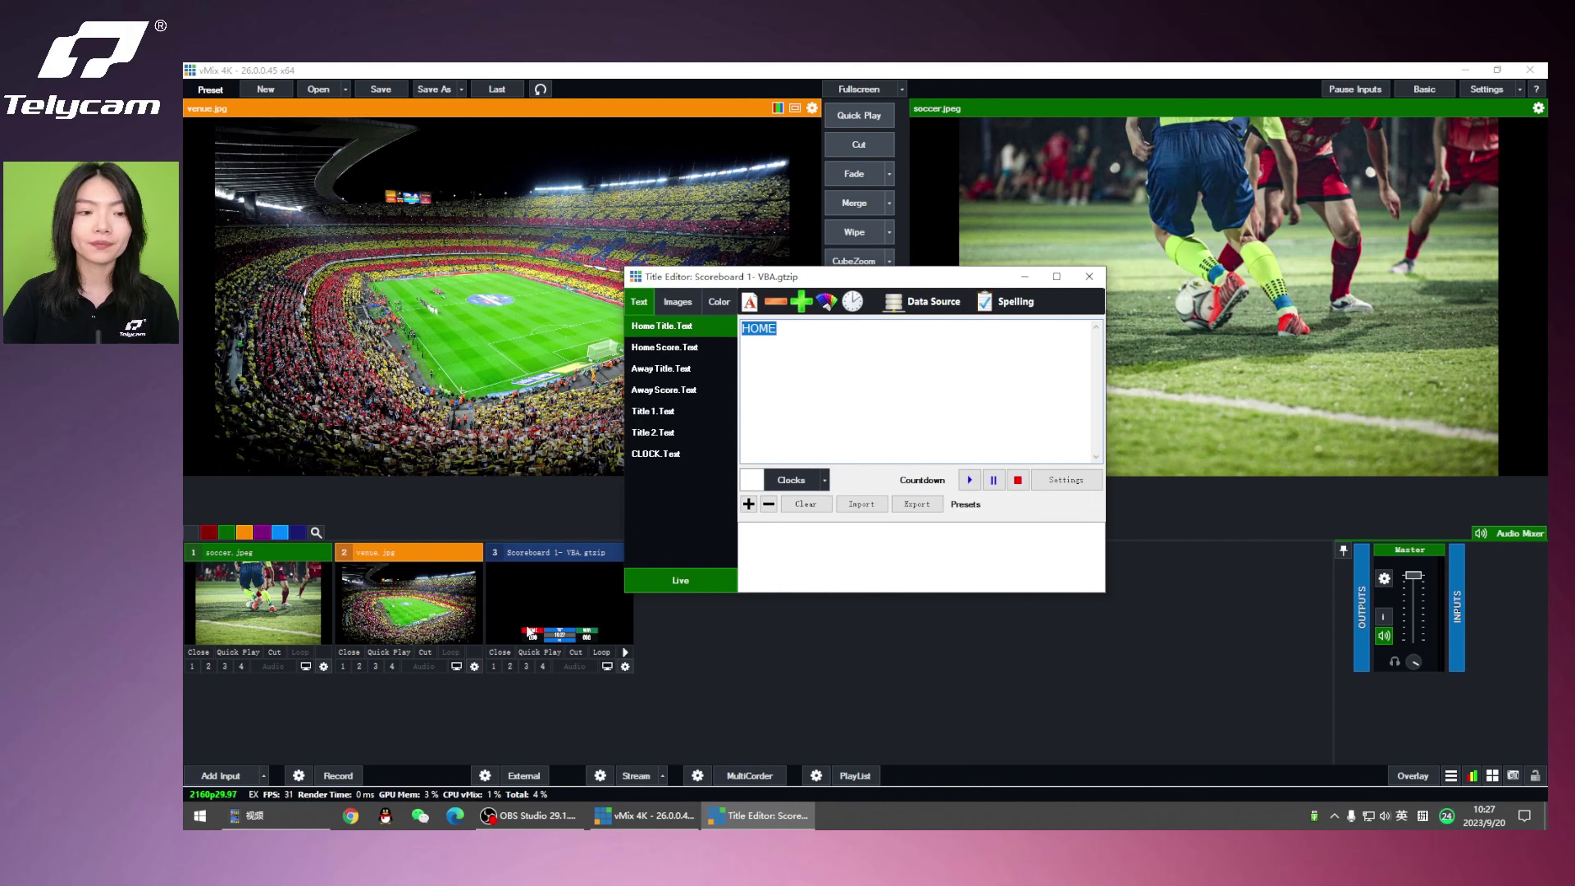
# Put the scoreboard title in preview and set its home team name to China.
pyautogui.click(551, 583)
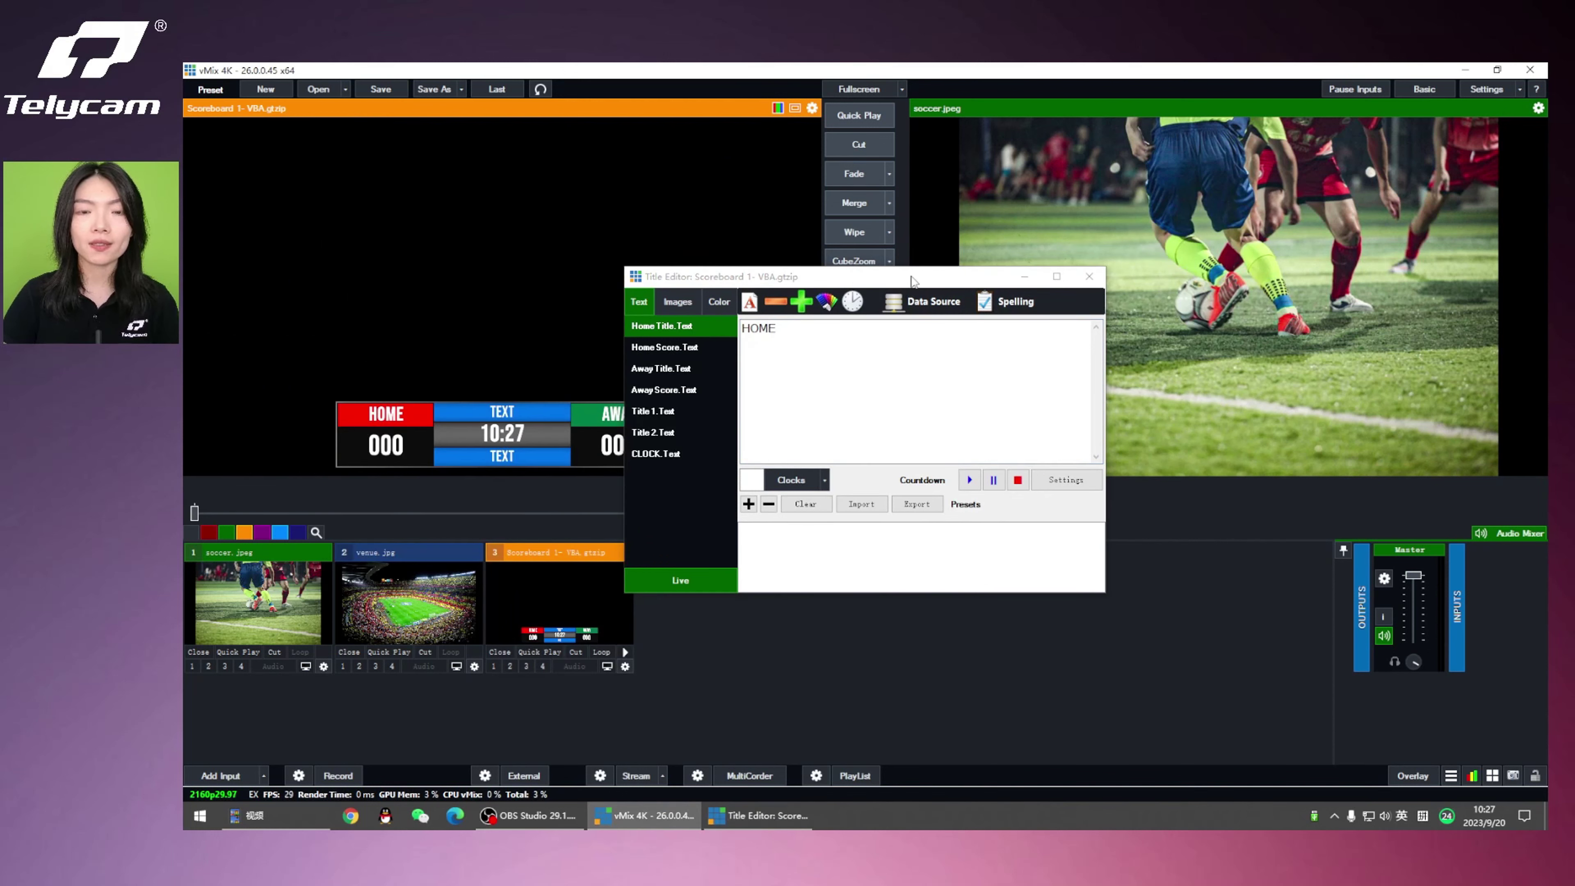
pyautogui.moveTo(911, 278); pyautogui.dragTo(1019, 246)
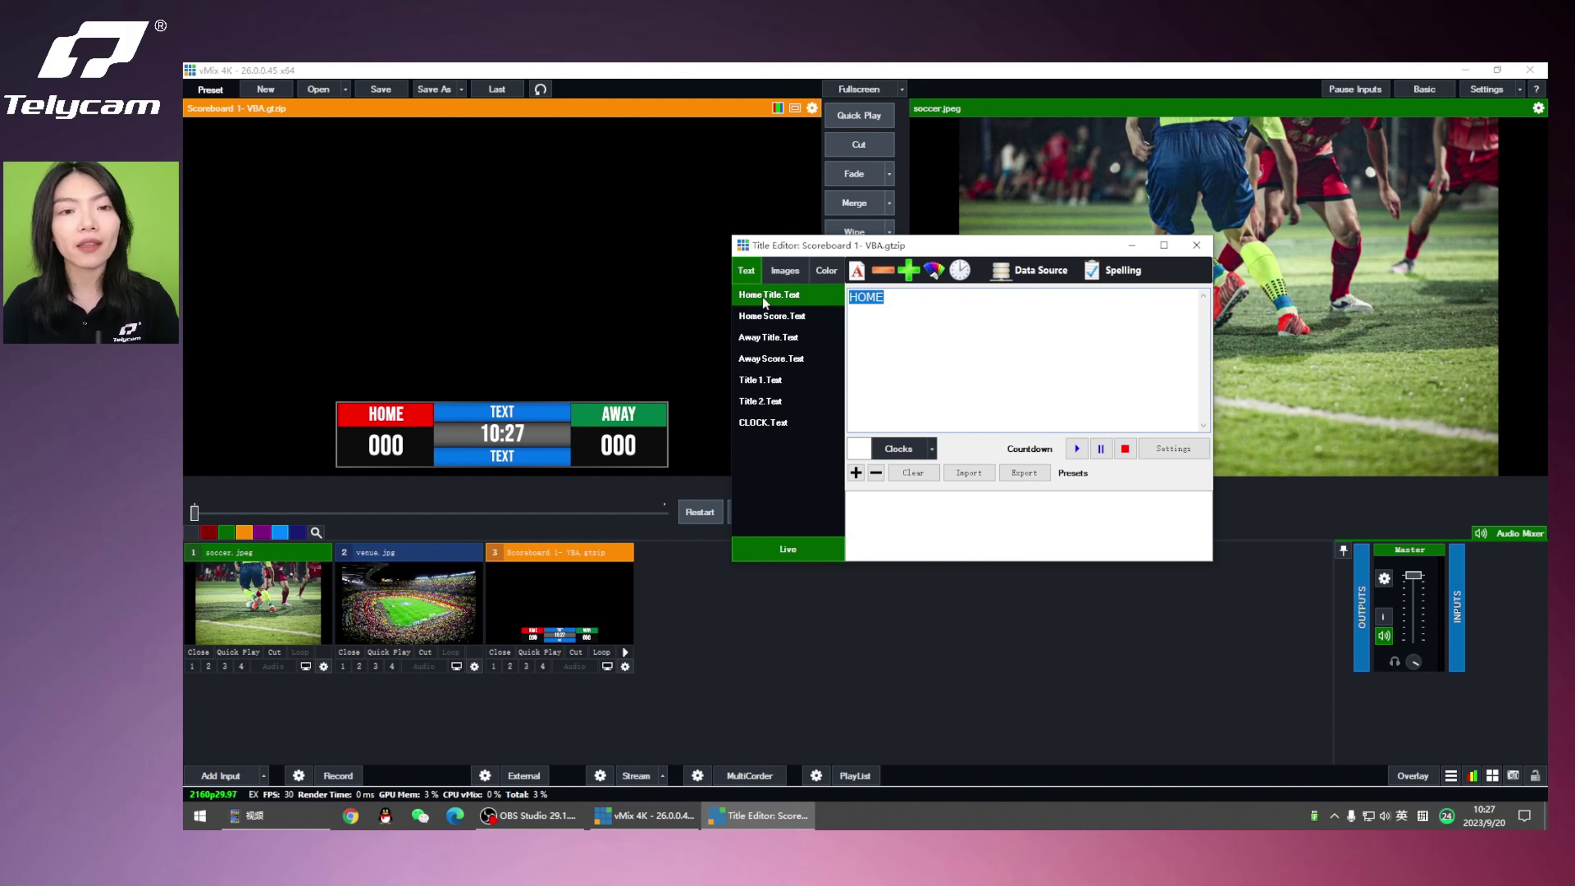
pyautogui.click(765, 338)
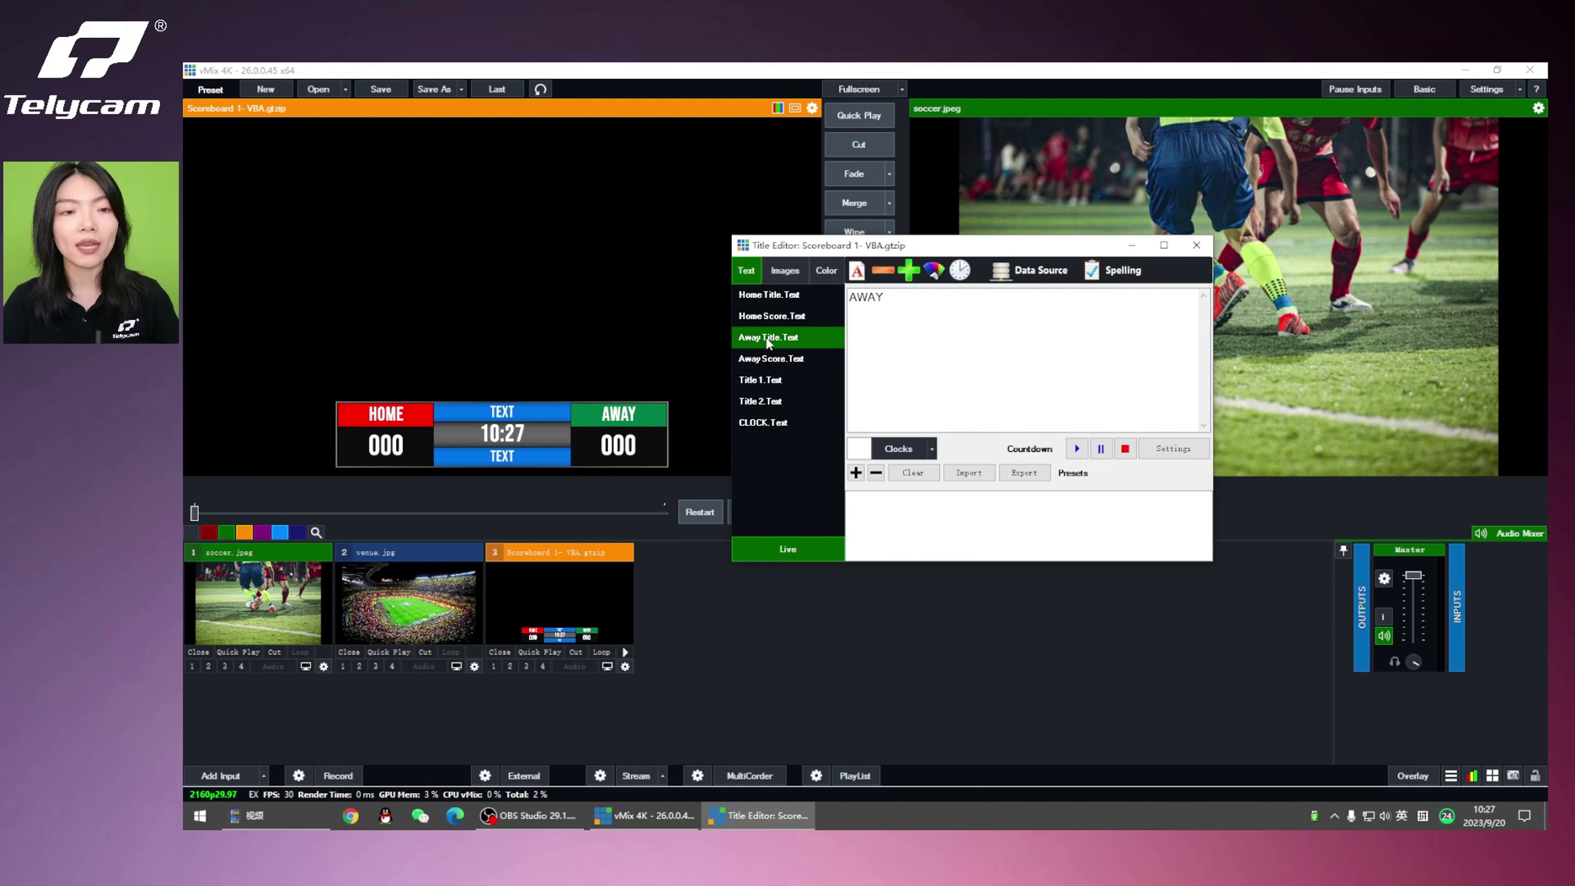
pyautogui.click(793, 296)
pyautogui.moveTo(898, 300); pyautogui.dragTo(833, 296)
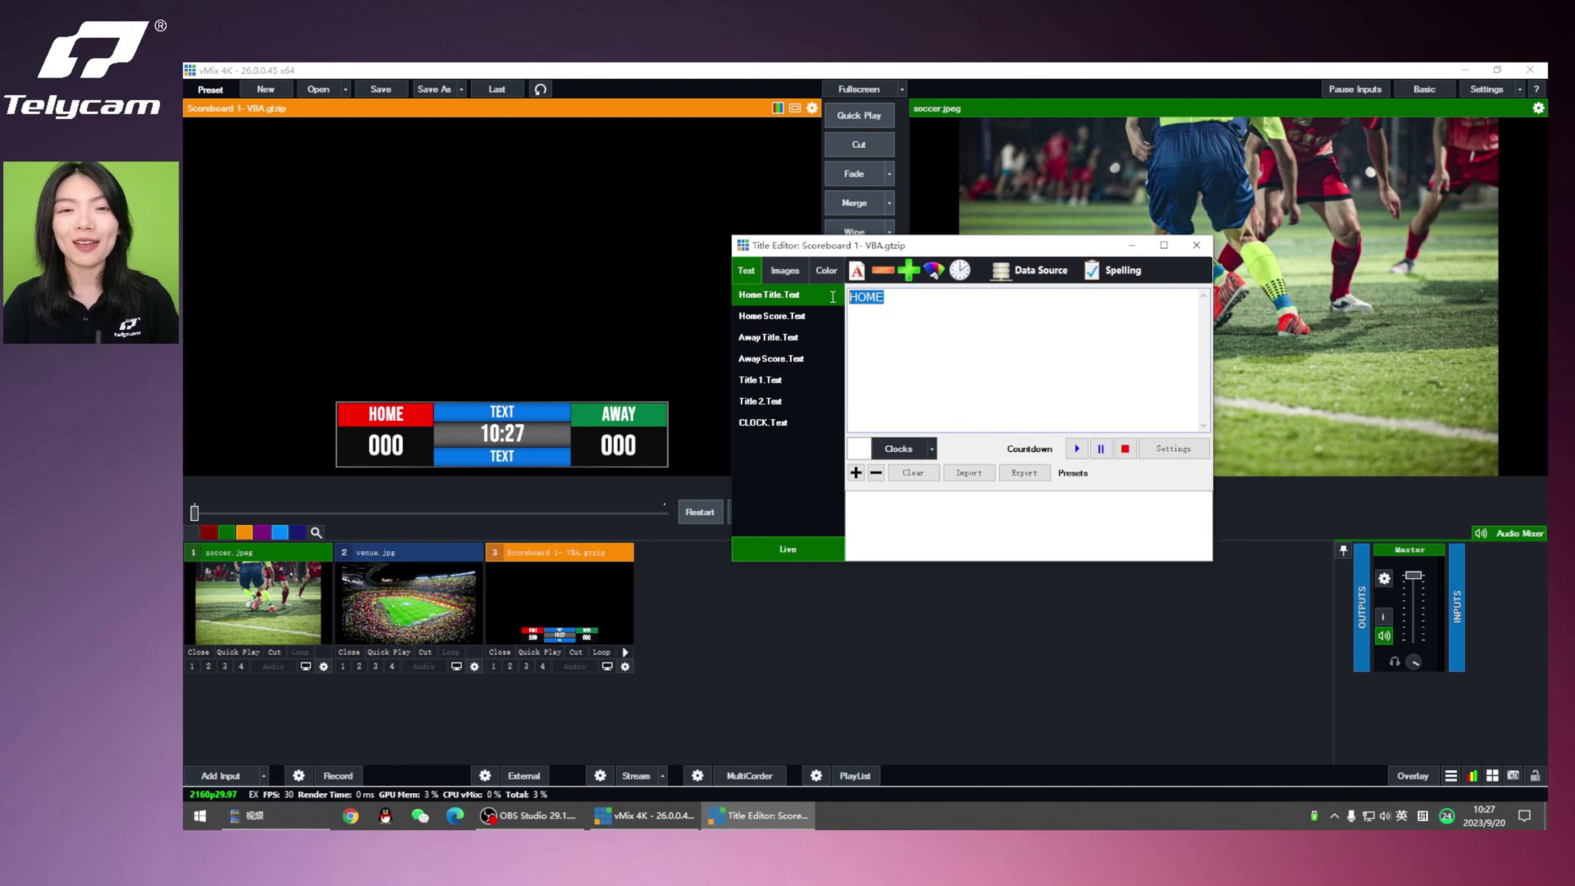
pyautogui.write('China')
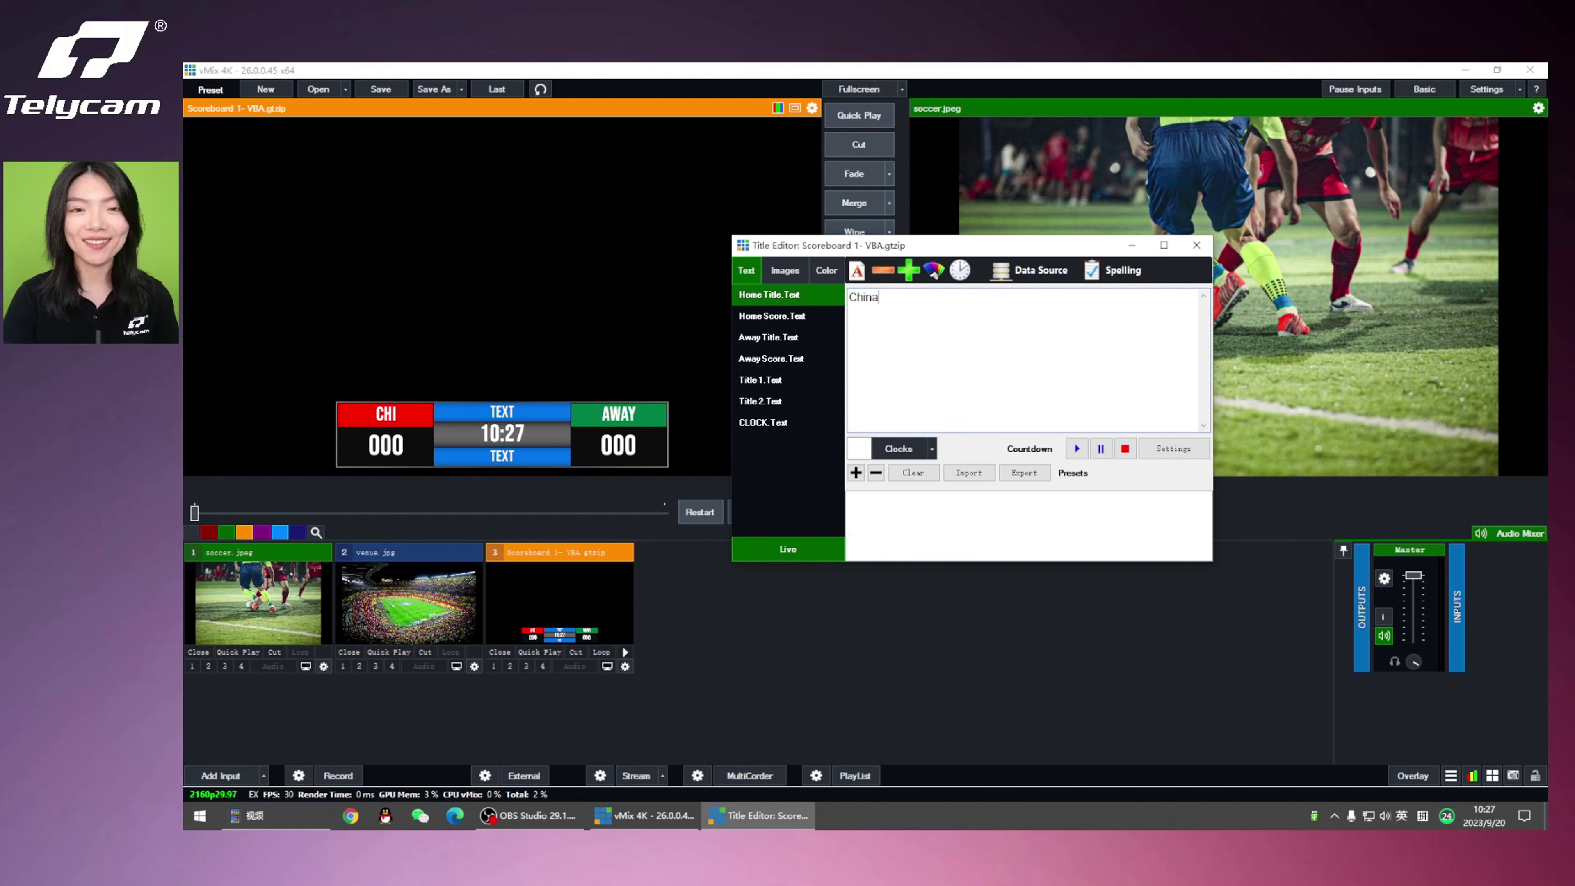
# Set the scoreboard's away team name to Brazil.
pyautogui.click(769, 340)
pyautogui.moveTo(885, 298); pyautogui.dragTo(852, 301)
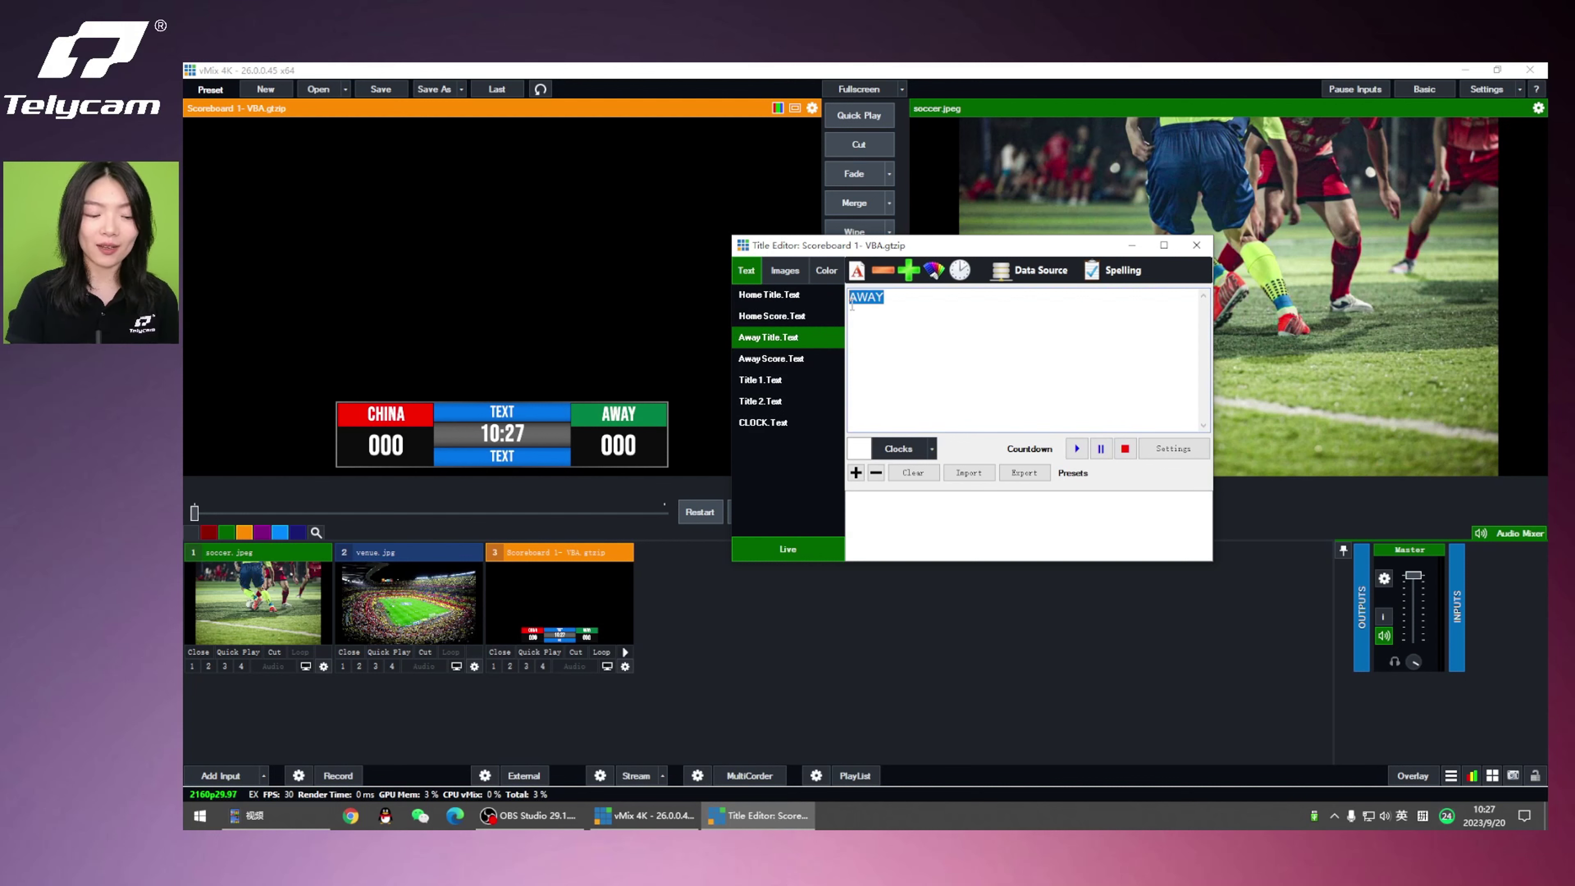
pyautogui.write('Brazil')
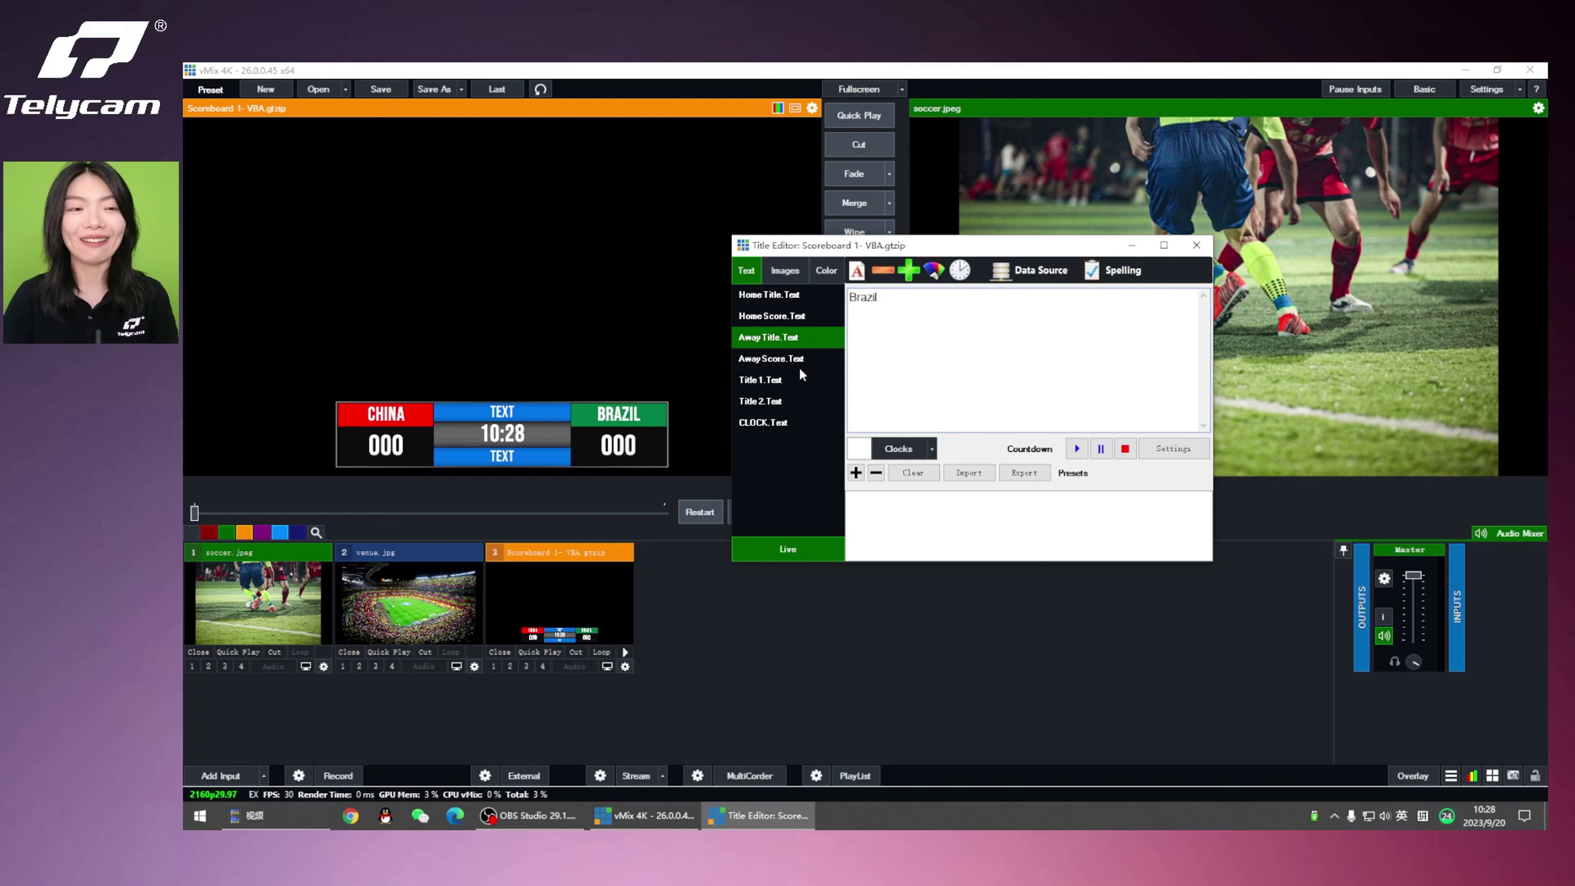
# Set both the home score and the away score on the scoreboard to 0.
pyautogui.click(781, 317)
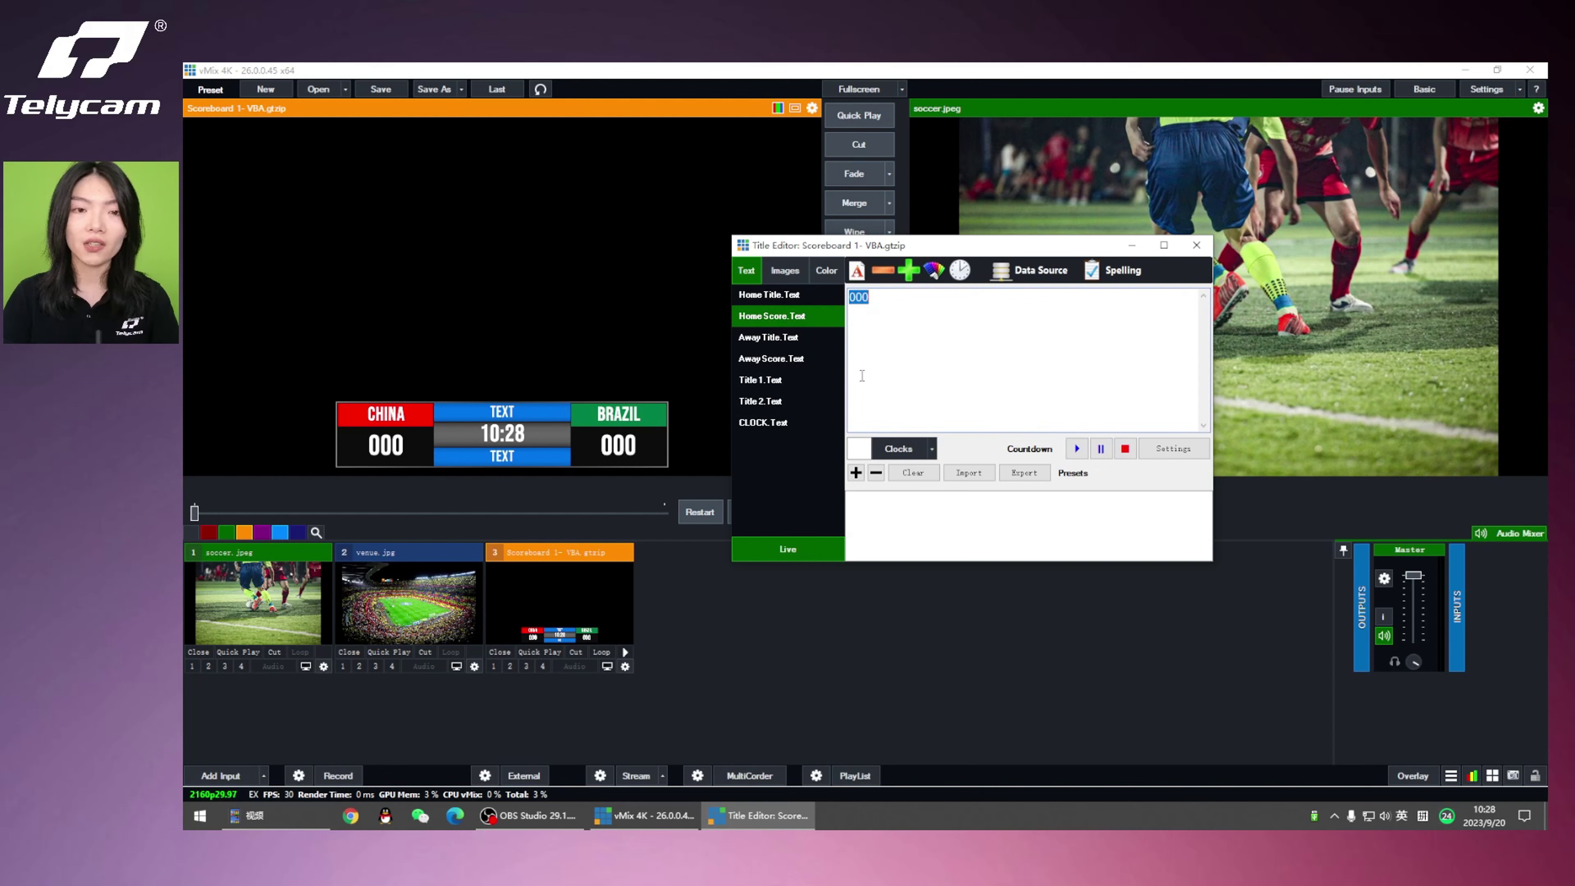
pyautogui.write('0')
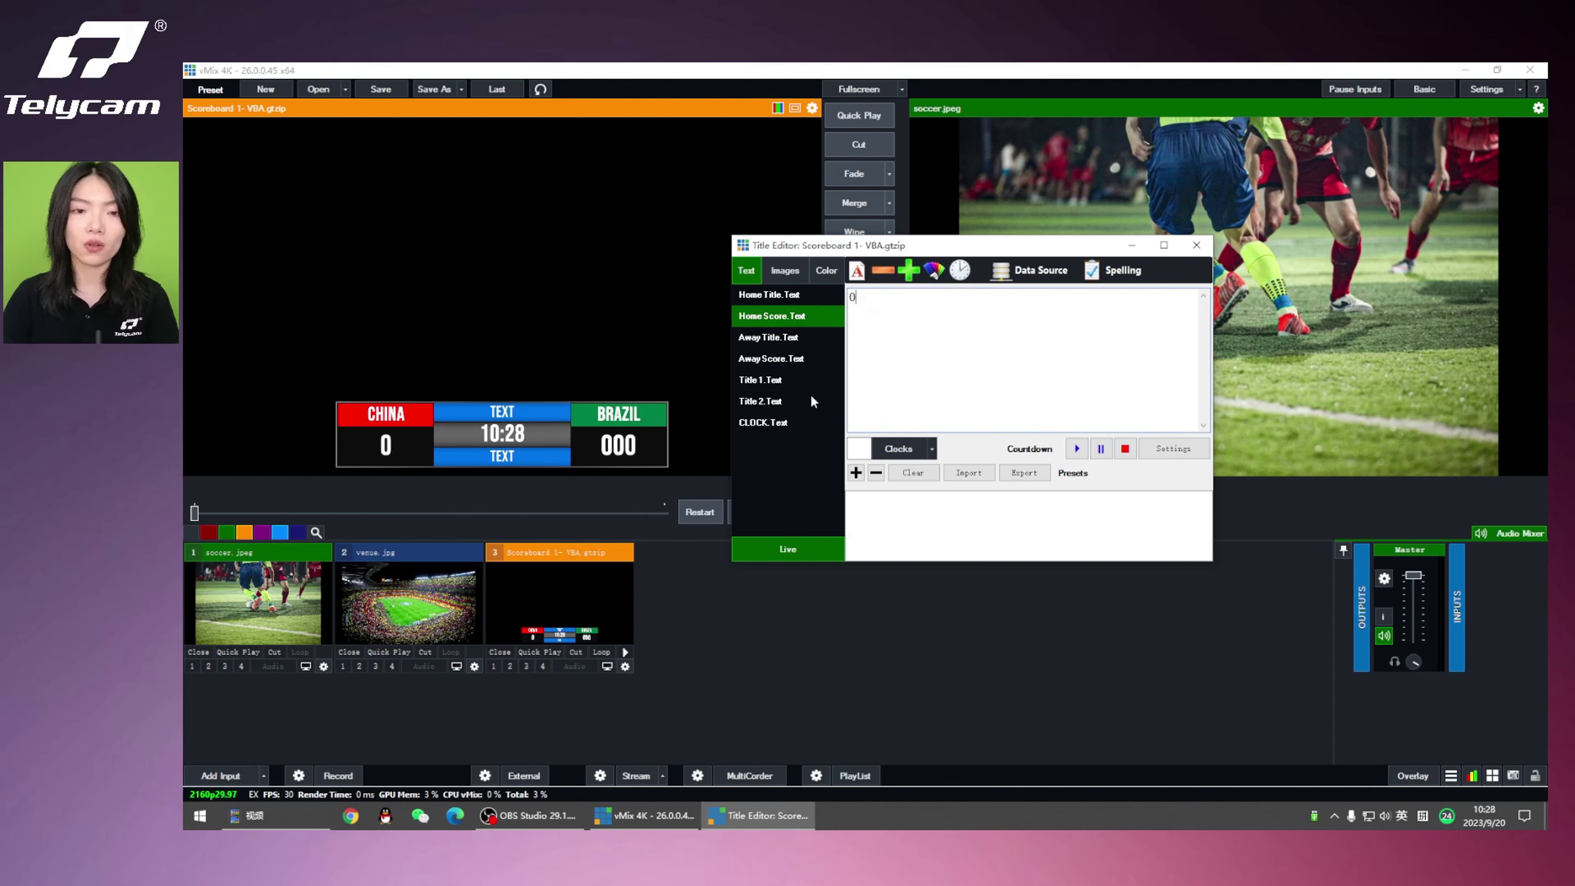
pyautogui.click(769, 359)
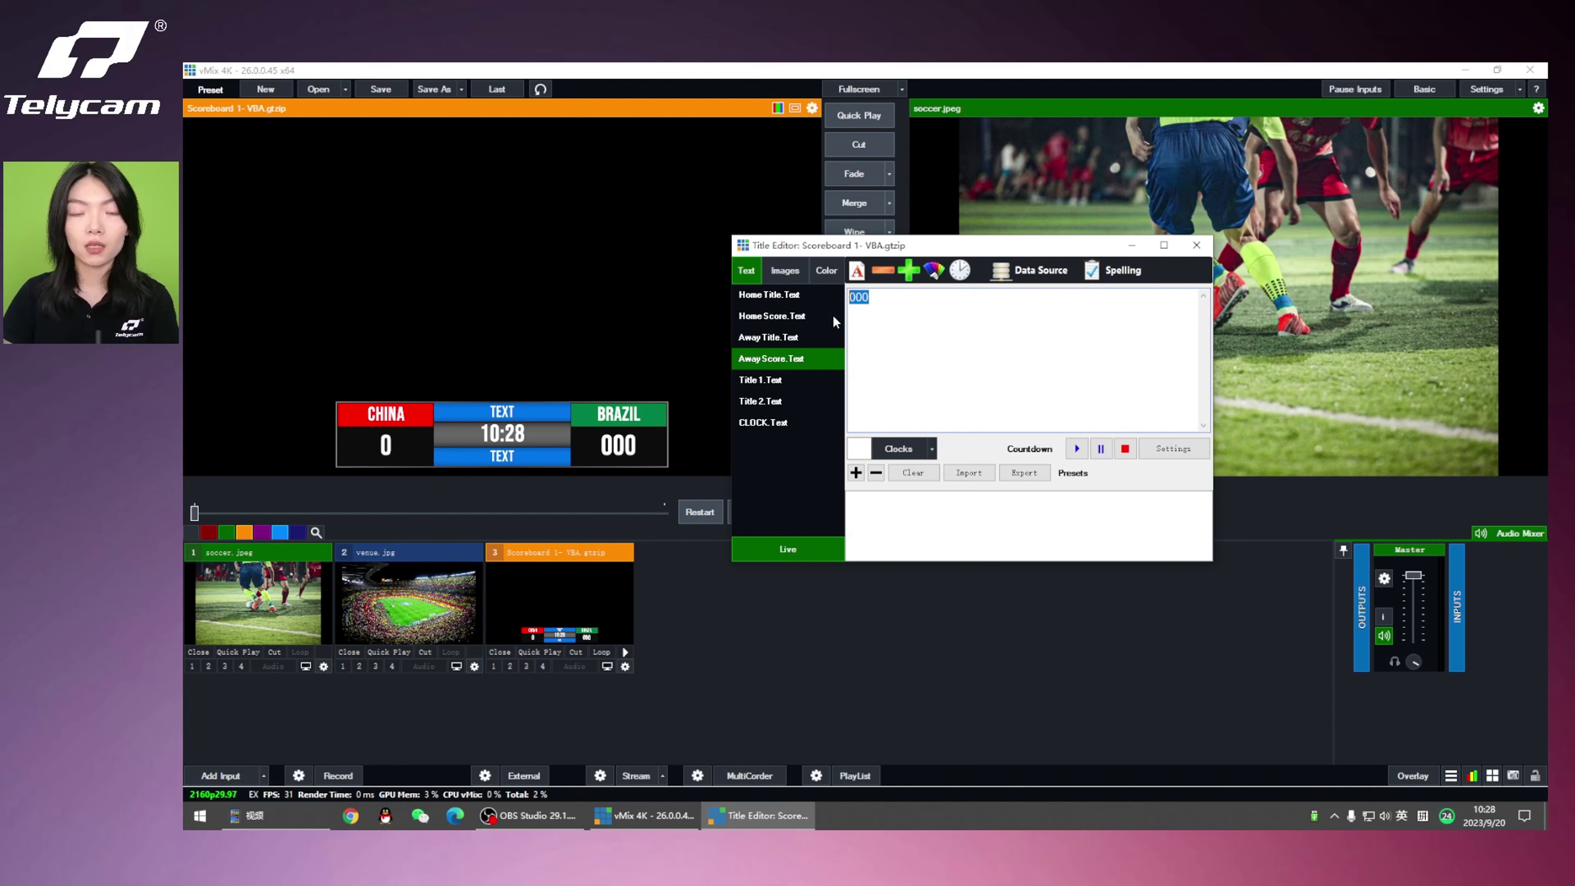
pyautogui.write('0')
# Set the scoreboard's Title 1 text to Countdown and clear the Title 2 text.
pyautogui.click(762, 380)
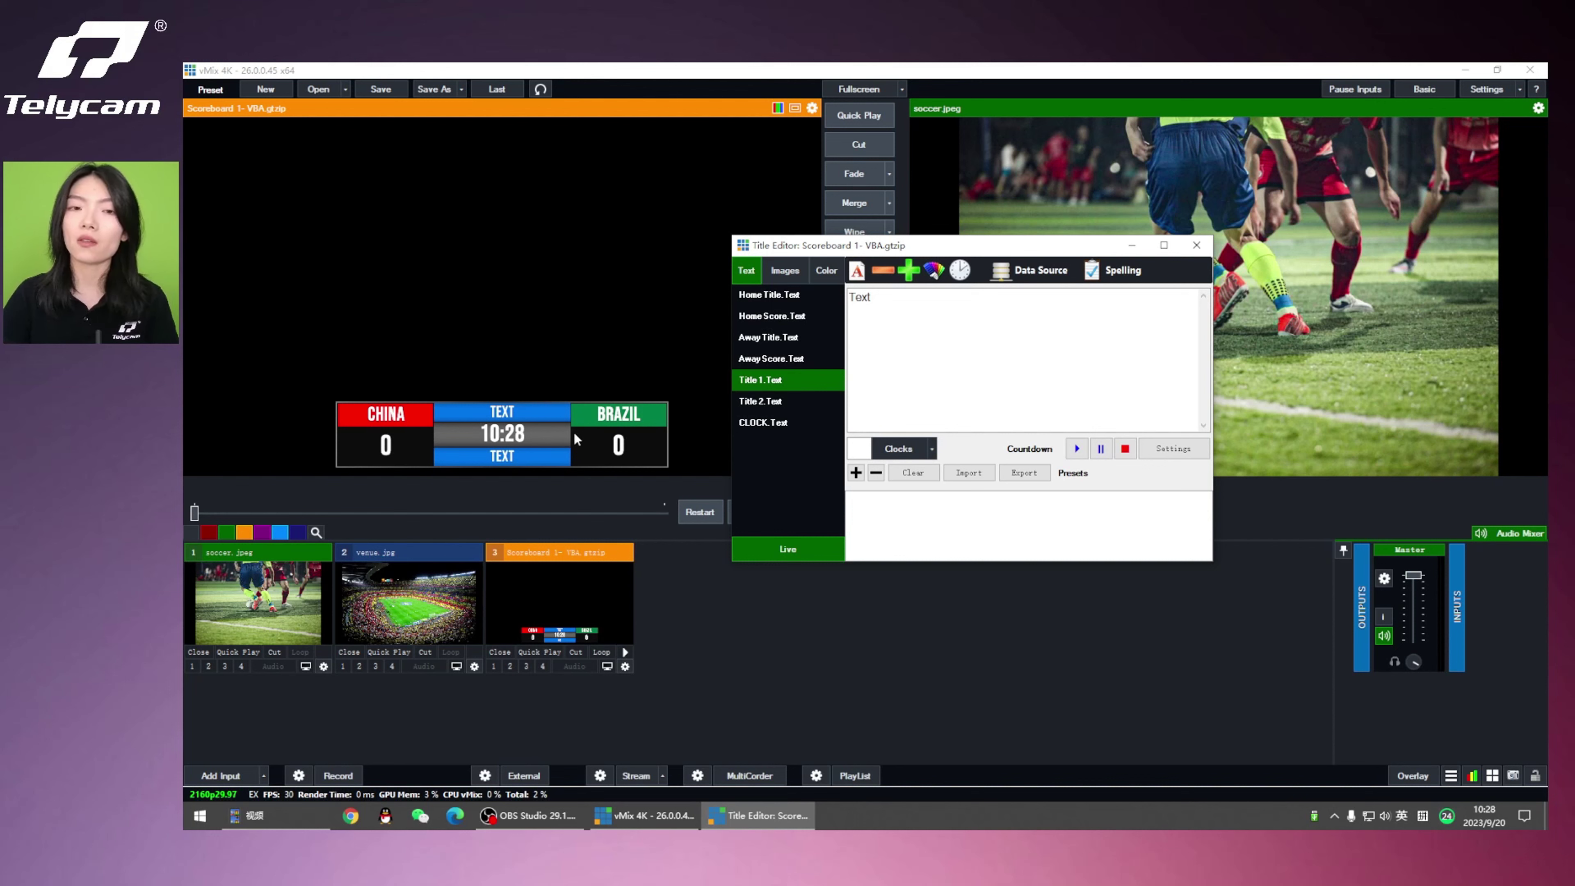
pyautogui.moveTo(874, 298); pyautogui.dragTo(829, 302)
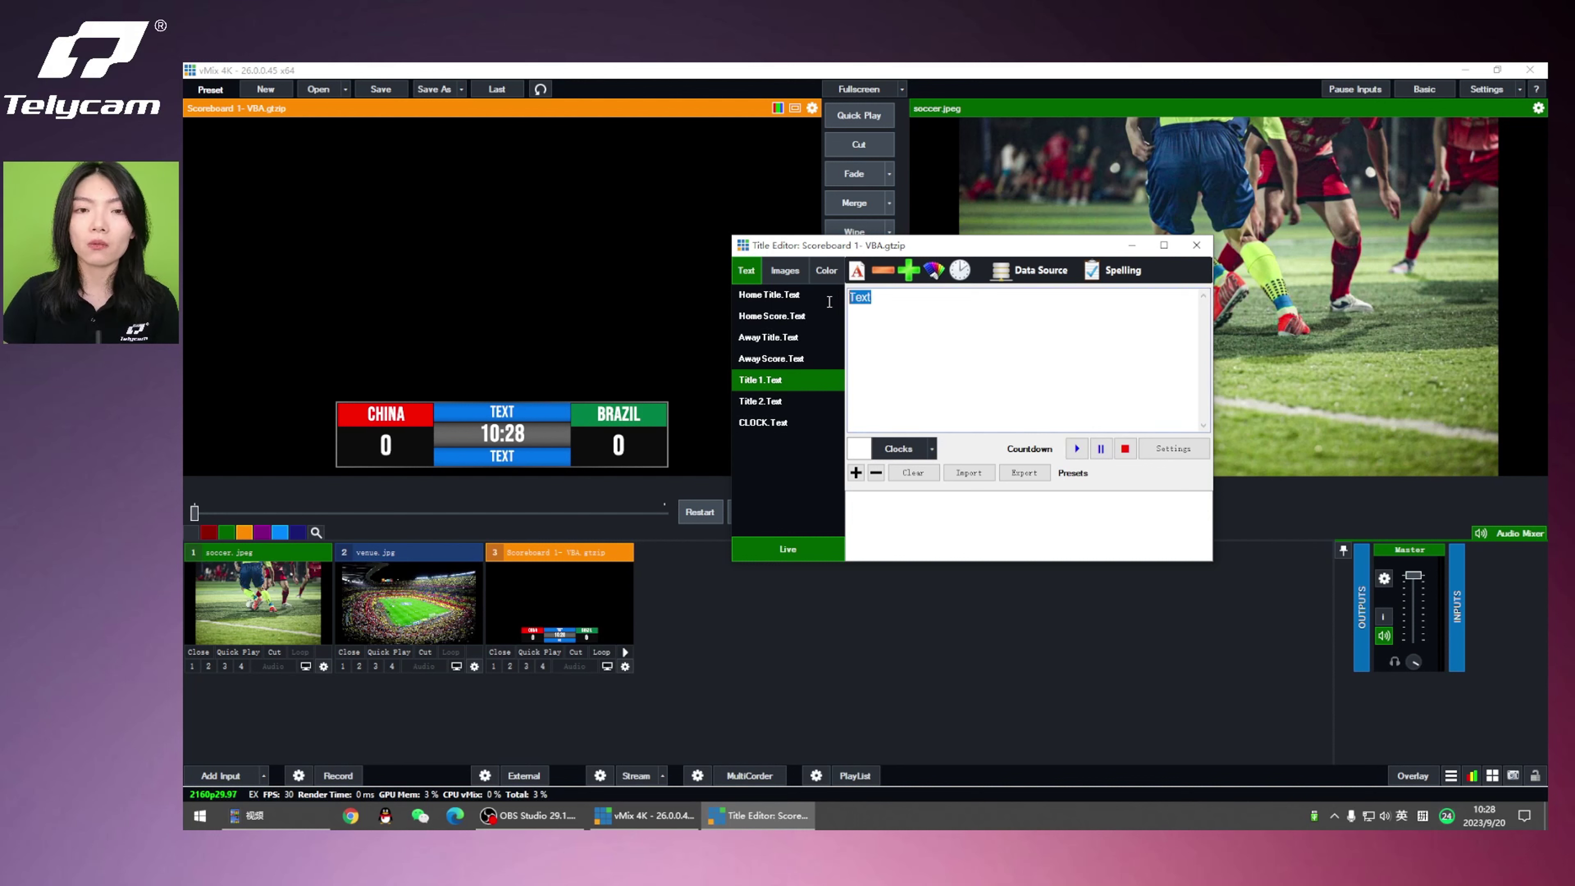
pyautogui.write('Count')
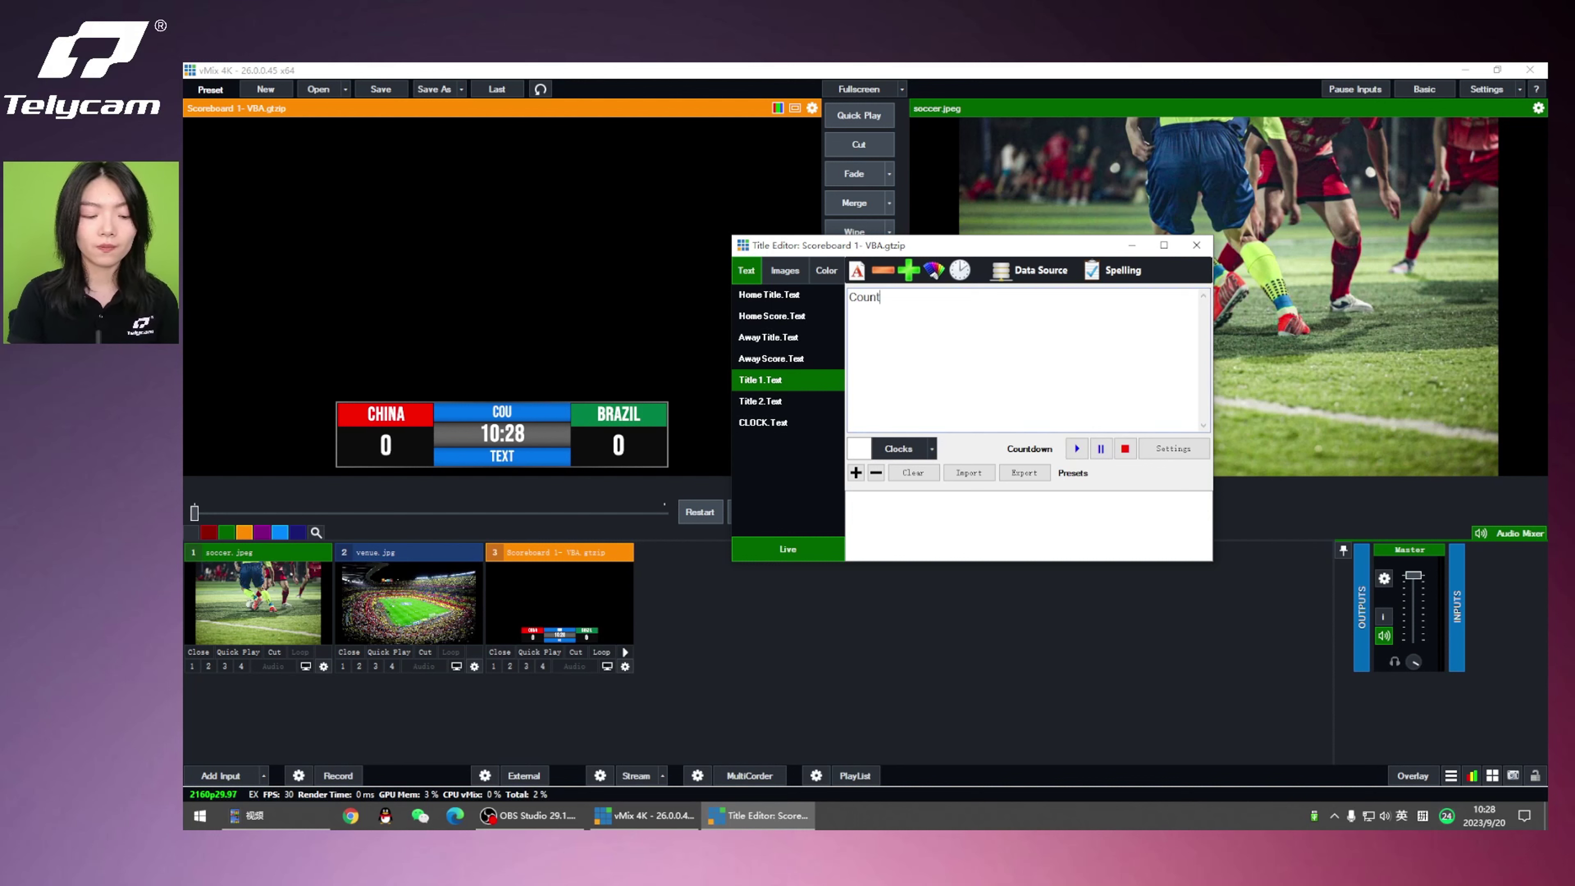
pyautogui.write('down')
pyautogui.click(760, 400)
pyautogui.moveTo(874, 298); pyautogui.dragTo(766, 302)
pyautogui.press('BackSpace')
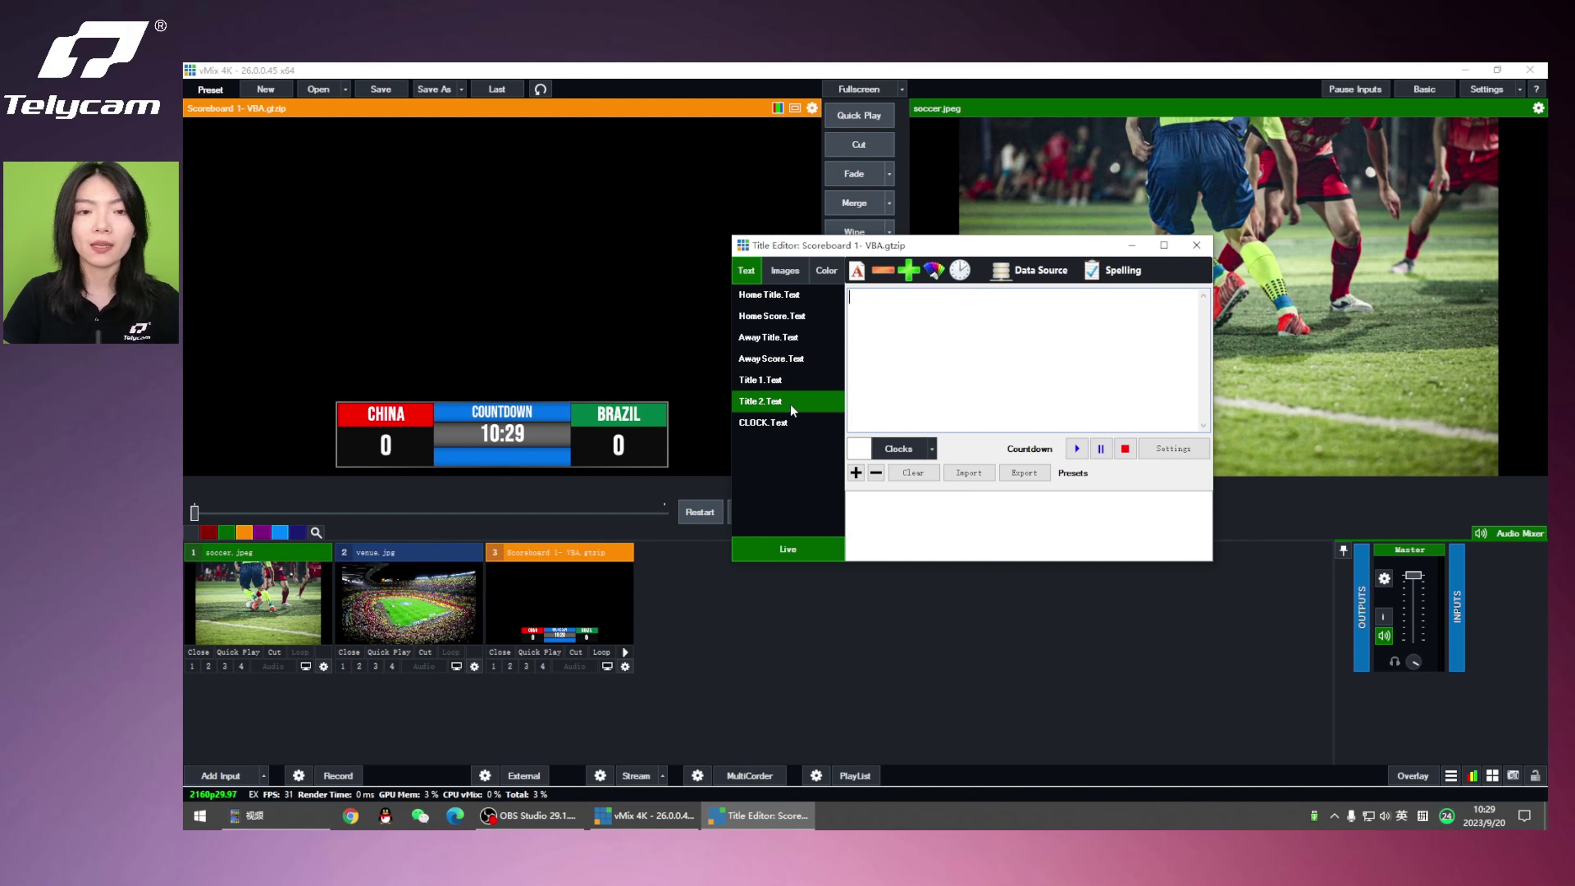
# Configure the scoreboard clock's countdown with the mm:ss display format and a 15-minute duration, then close the title editor.
pyautogui.click(780, 425)
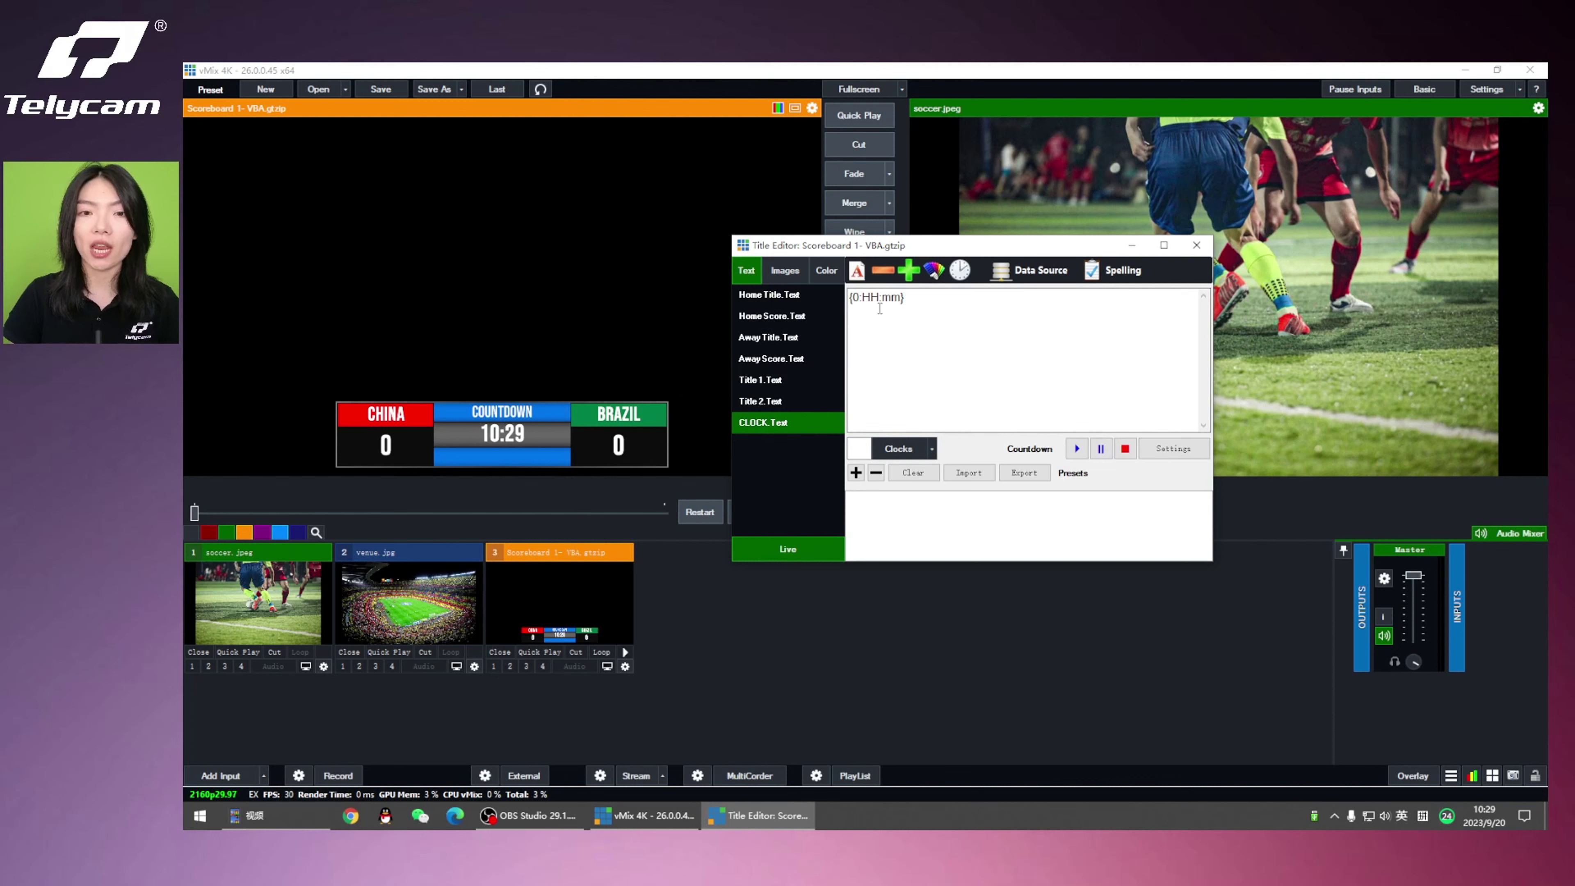
pyautogui.click(1143, 450)
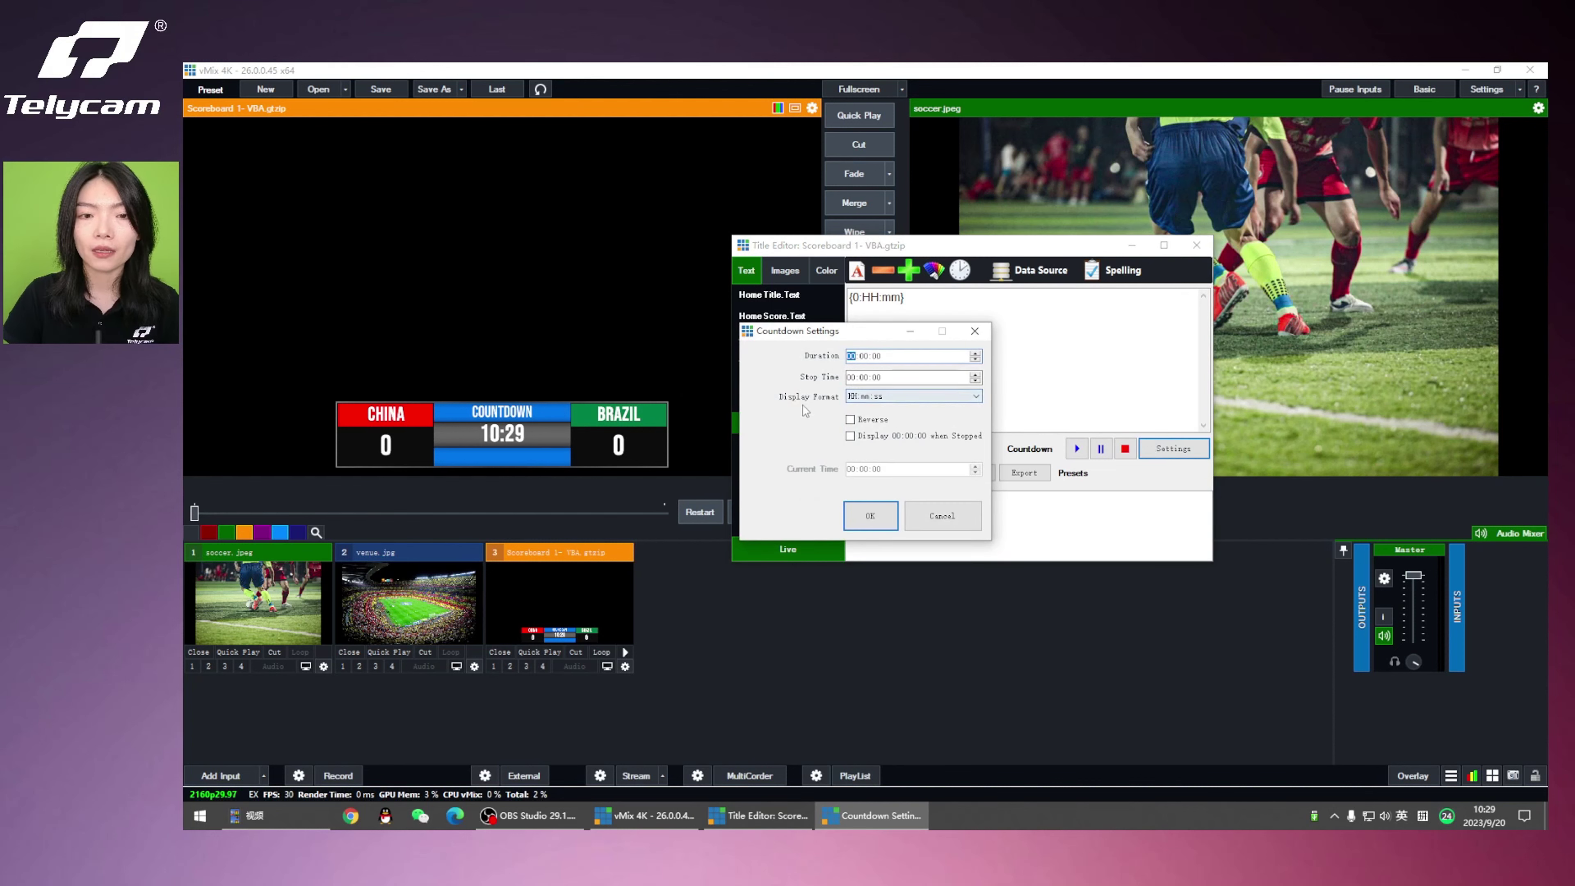
pyautogui.click(860, 397)
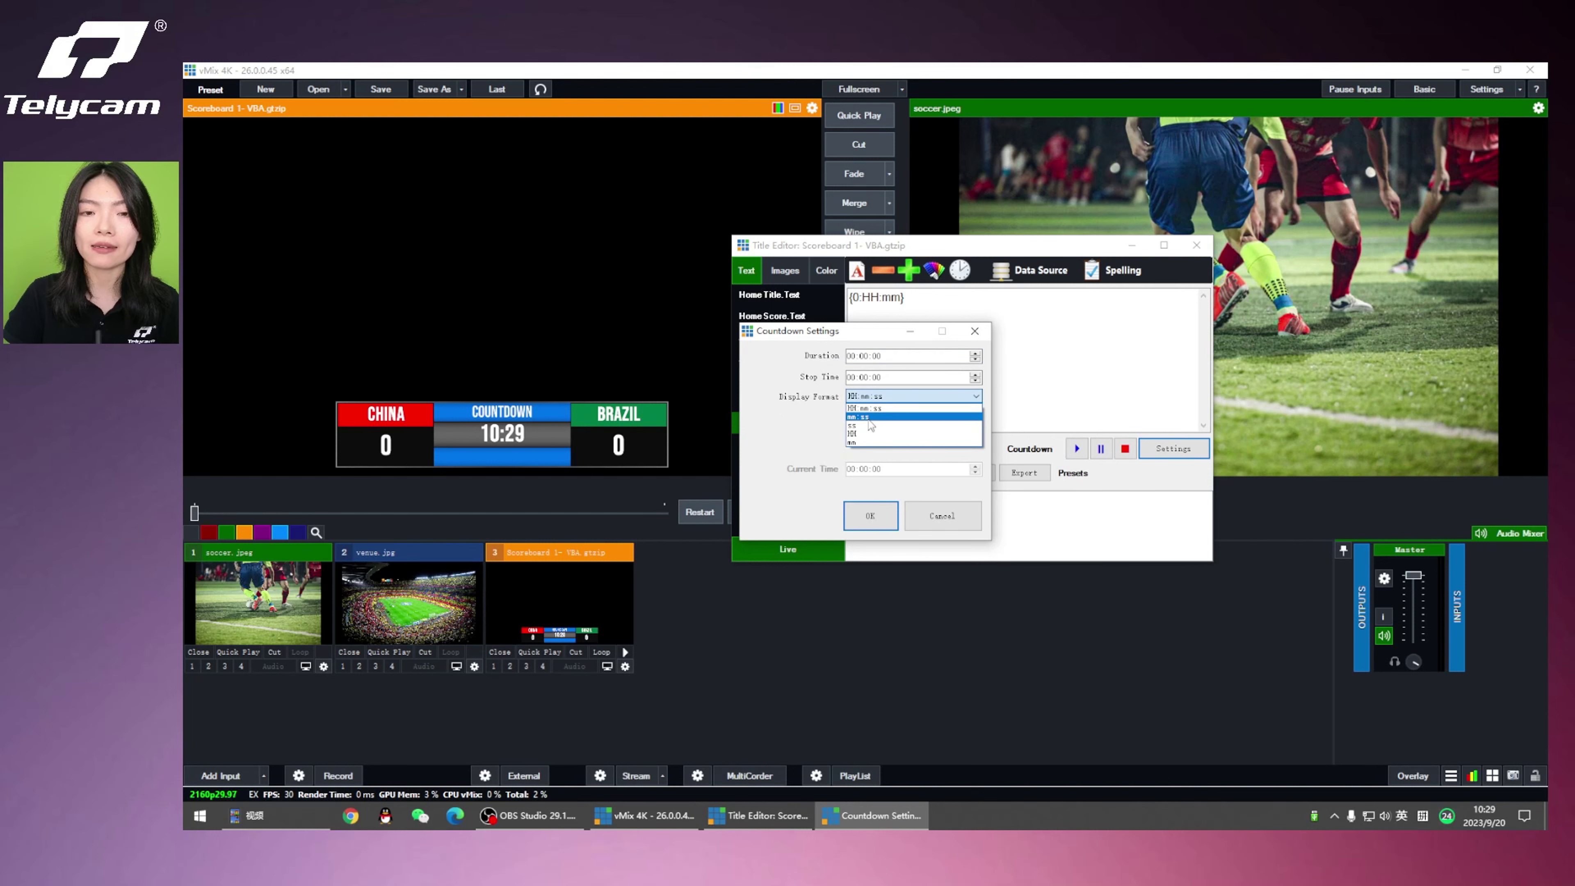
pyautogui.click(868, 418)
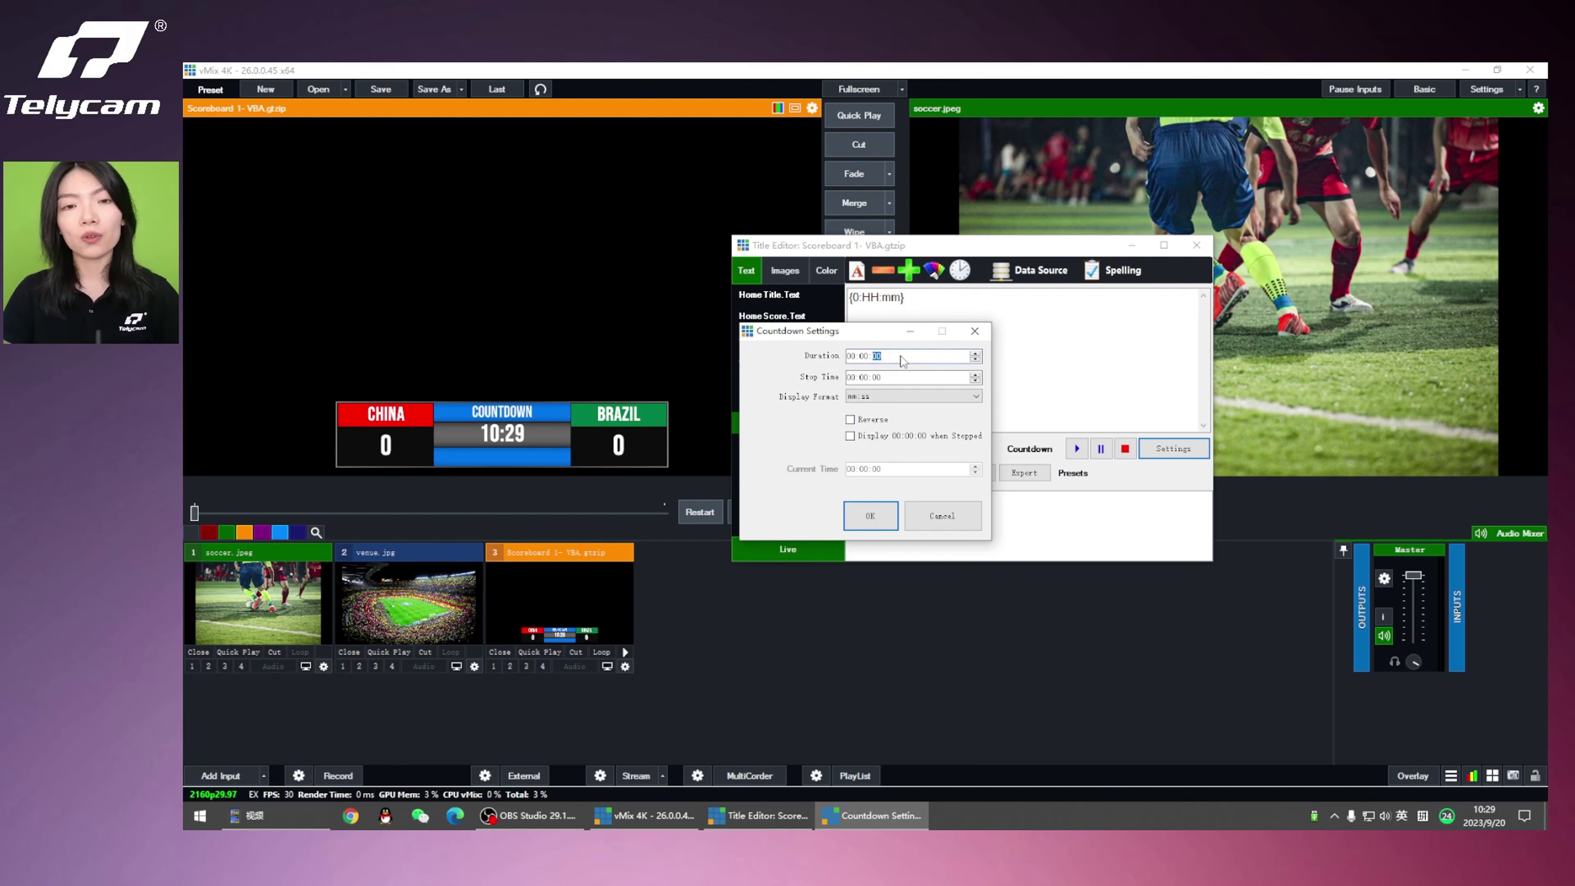
pyautogui.click(865, 358)
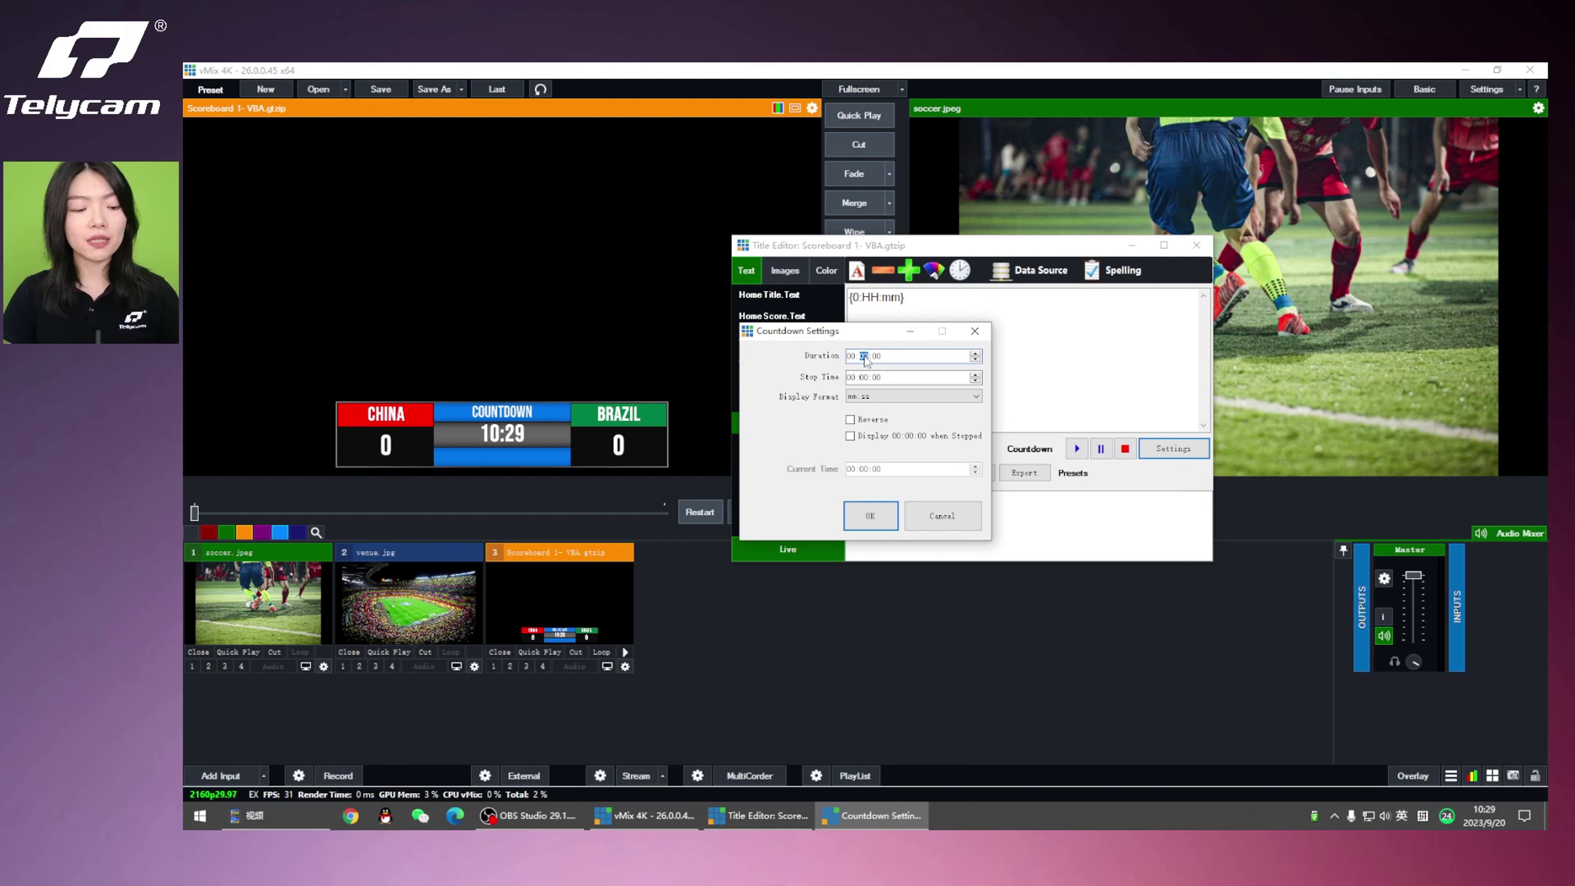
pyautogui.write('15')
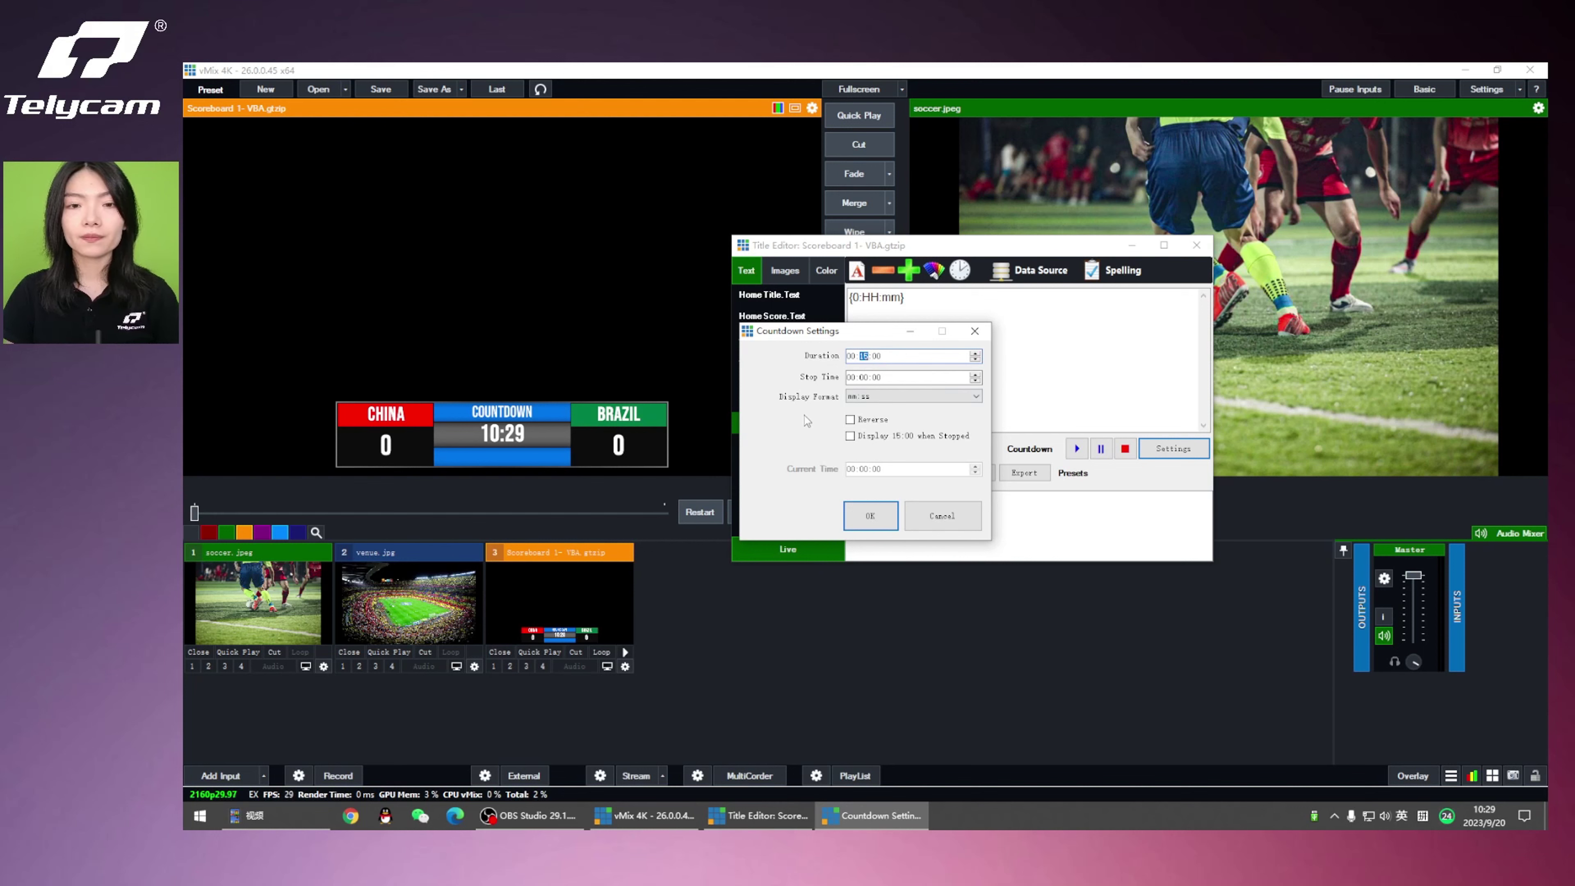
pyautogui.click(879, 523)
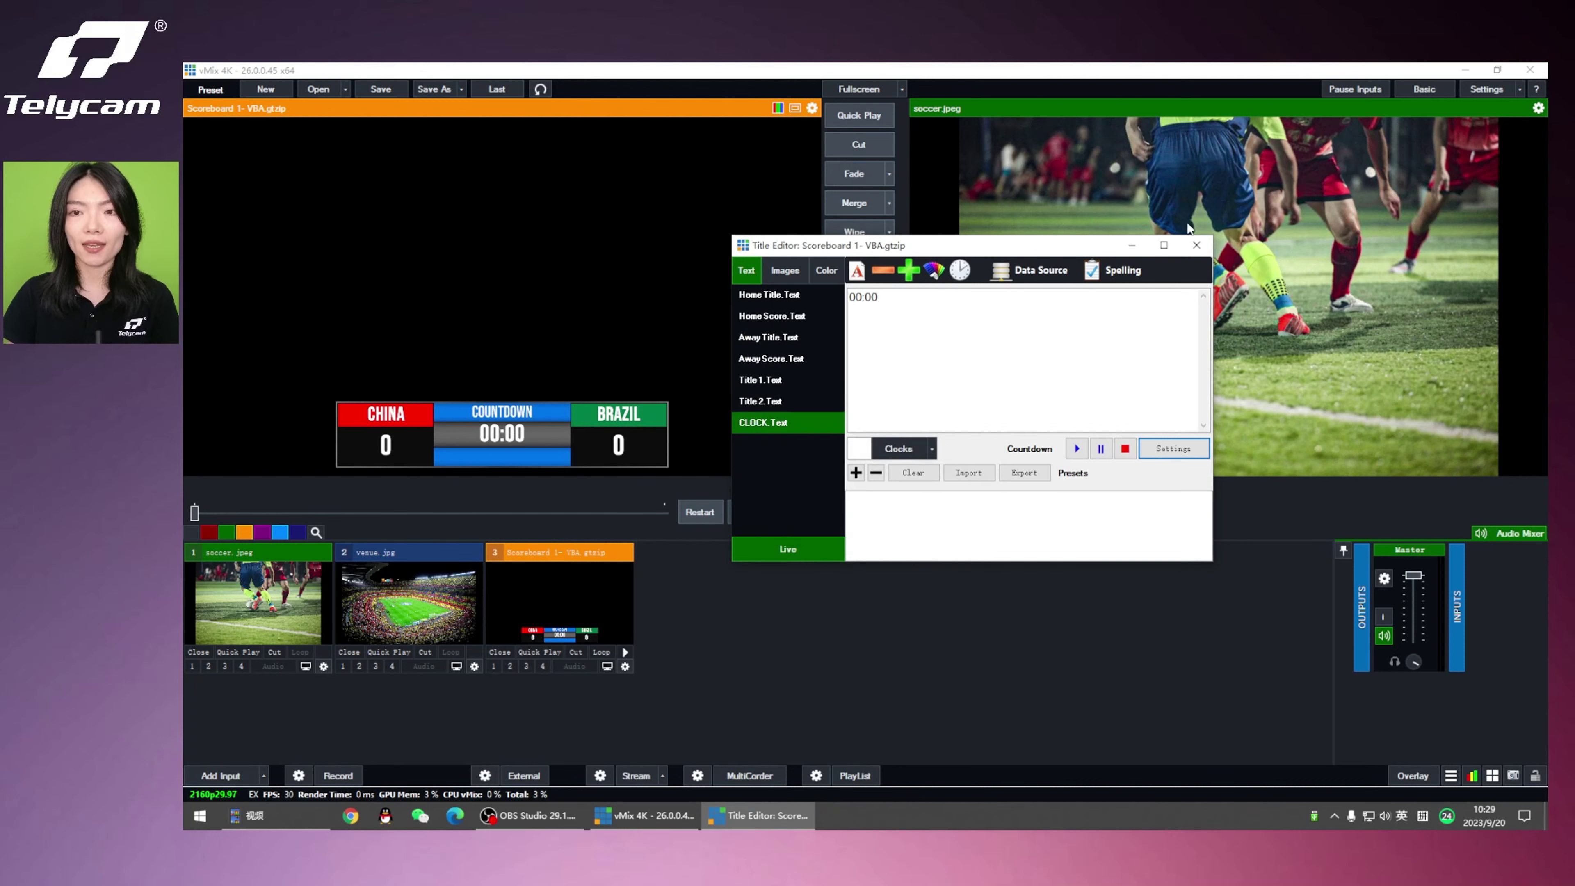
pyautogui.click(1196, 245)
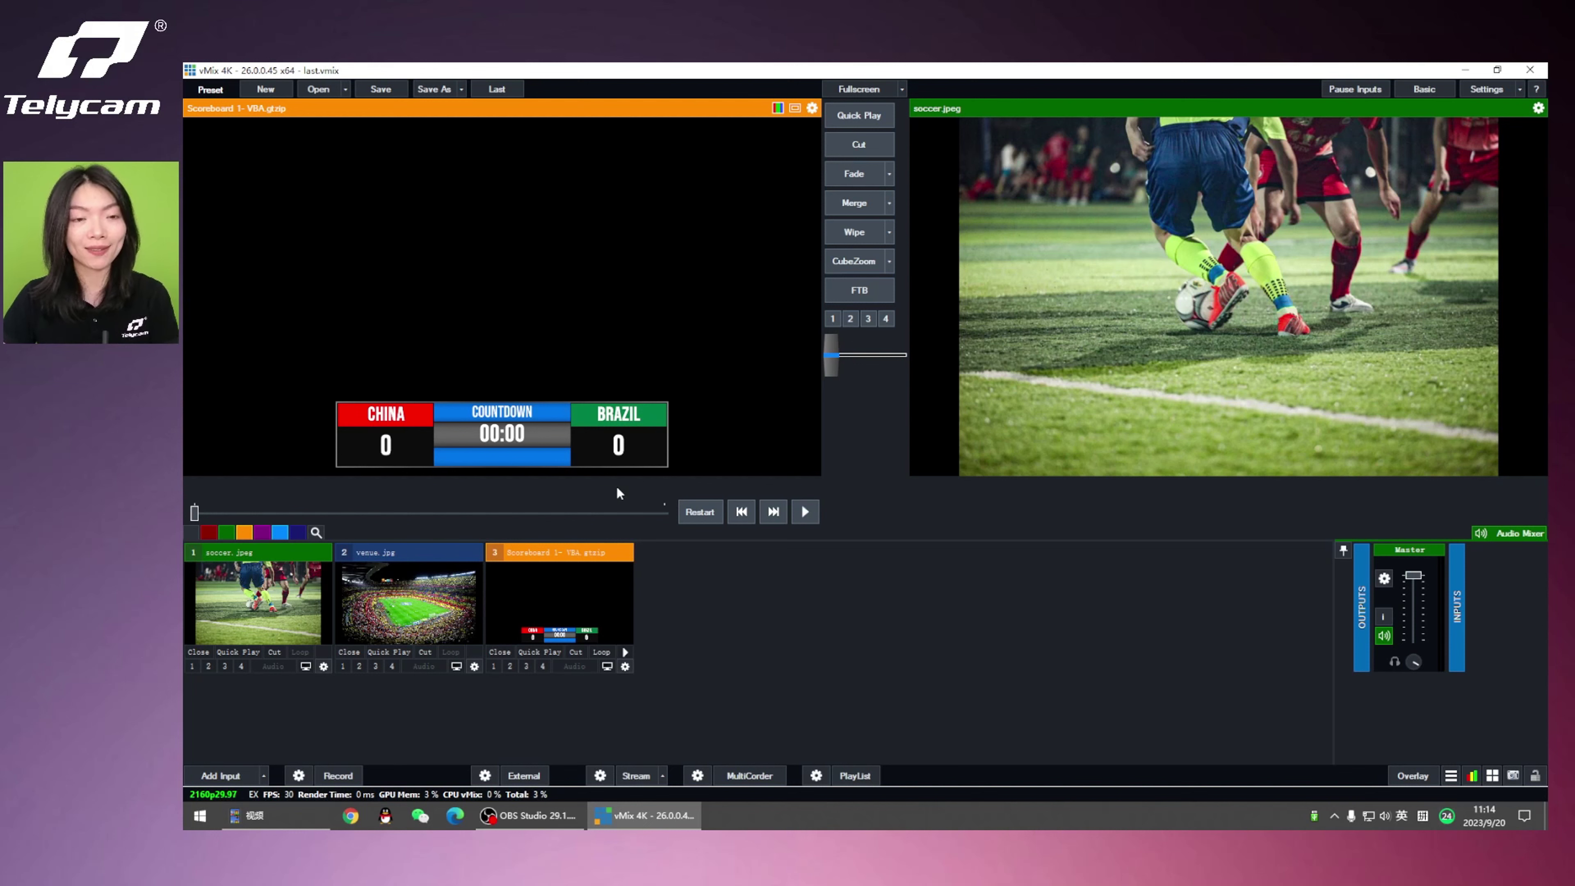
# Remove the existing SetText shortcut for the scoreboard from the vMix shortcut settings.
pyautogui.click(1478, 84)
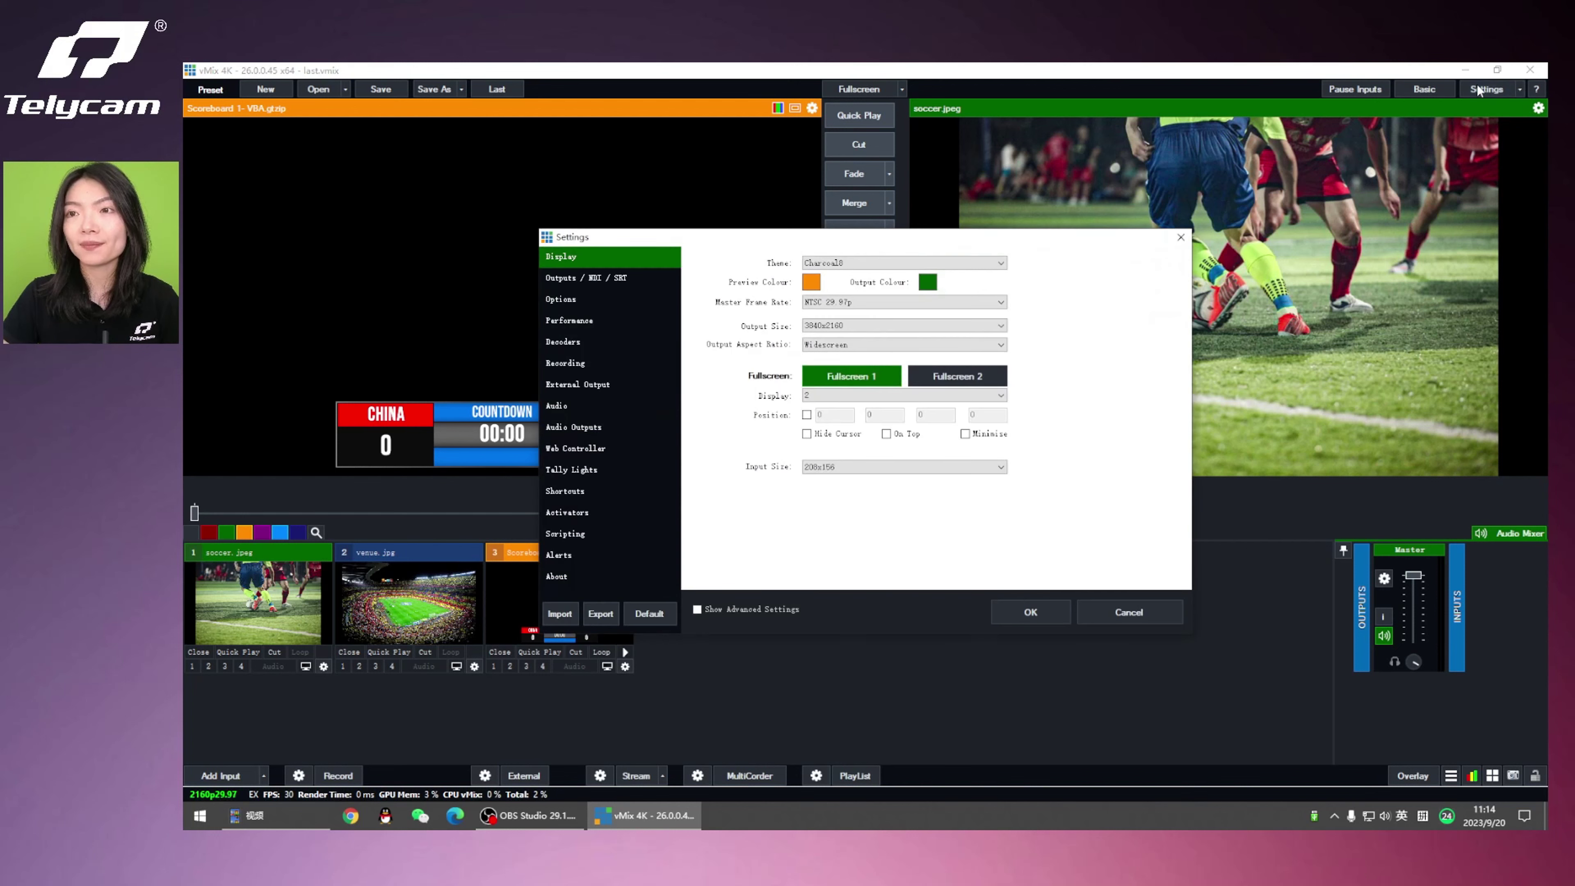
pyautogui.click(600, 491)
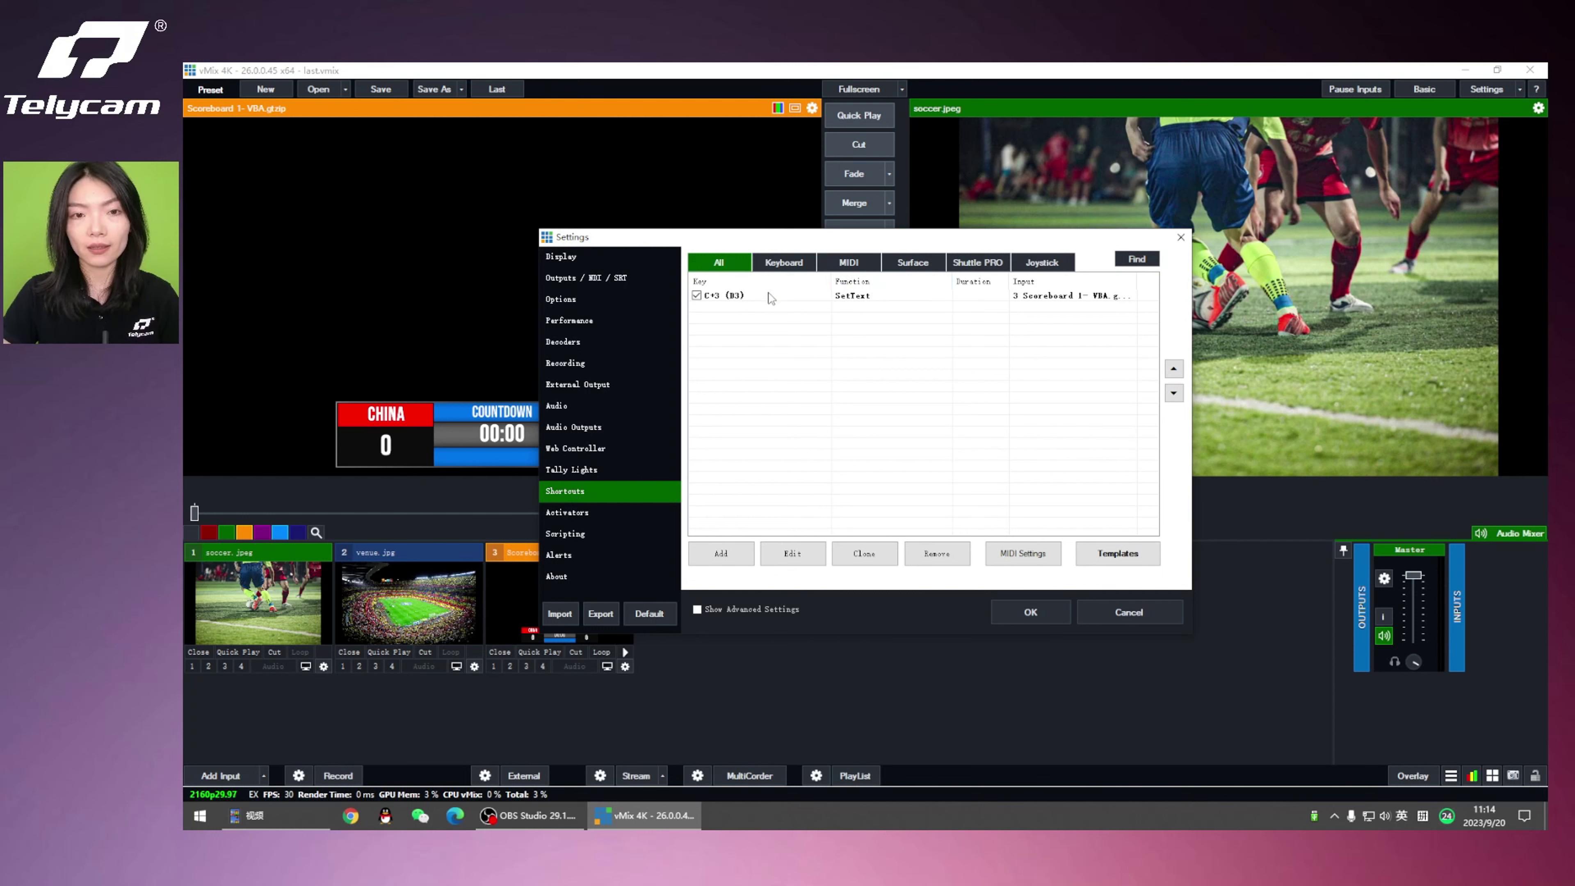
pyautogui.click(770, 297)
pyautogui.click(936, 553)
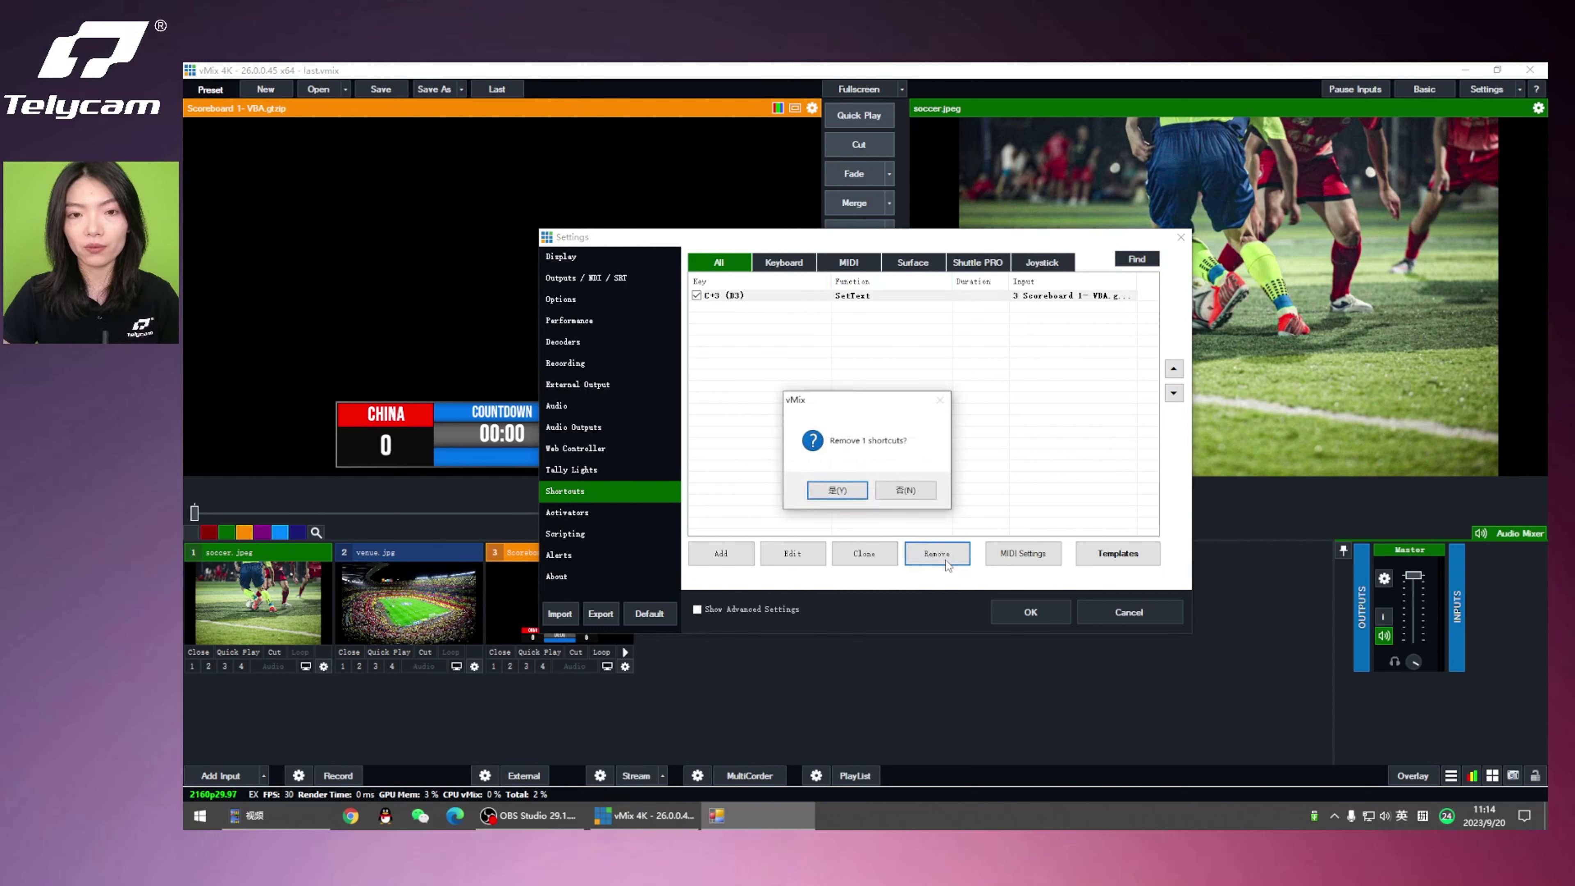
pyautogui.click(853, 491)
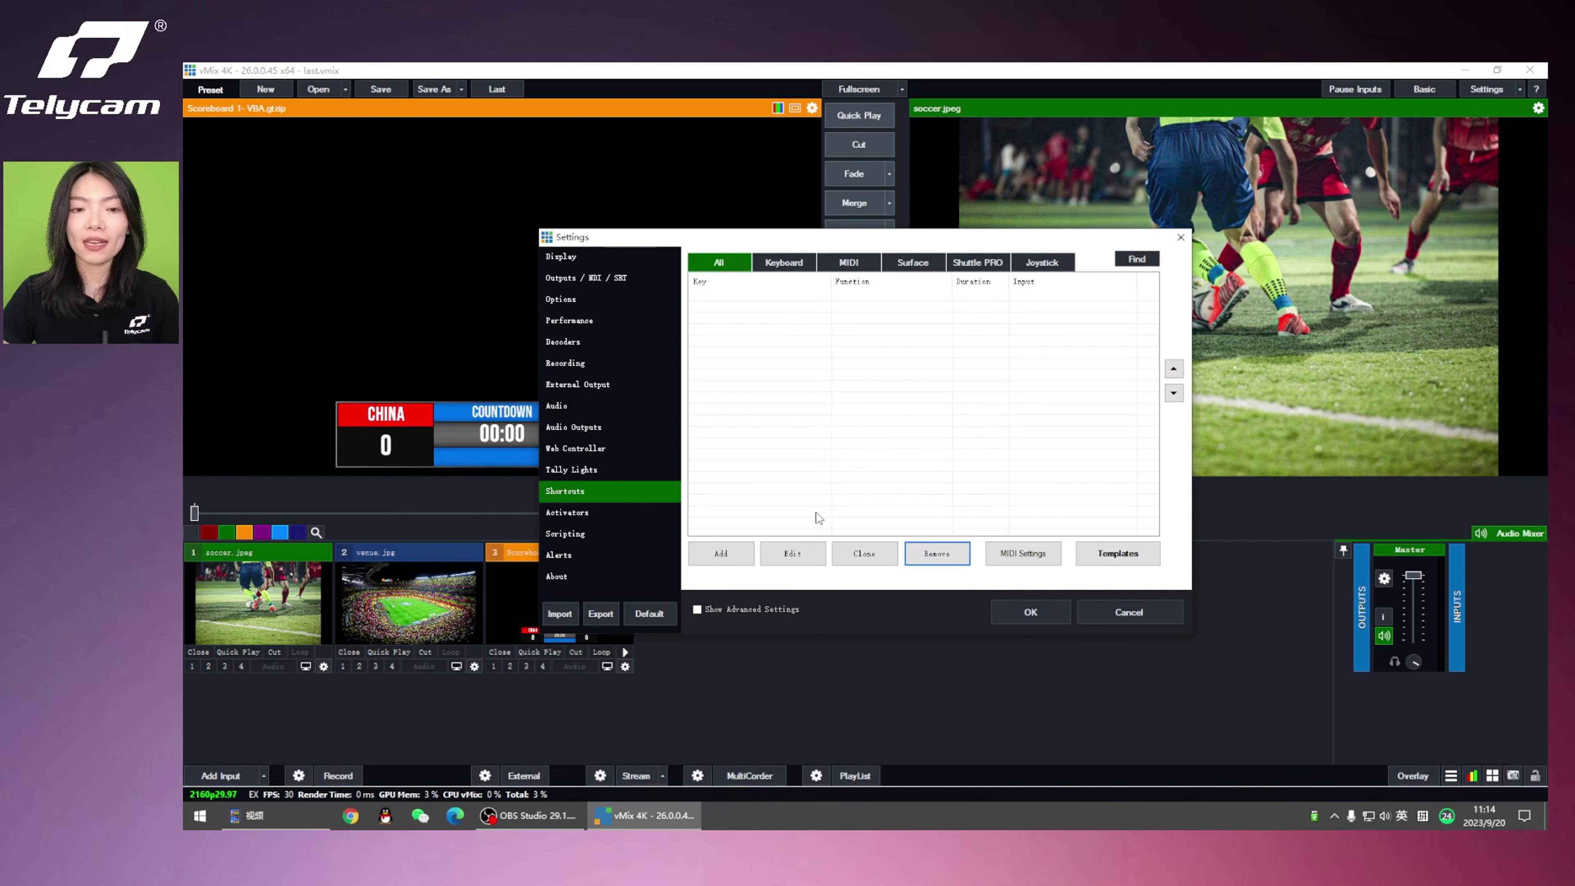
# Start a new shortcut and assign it to the number 3 key (D3) by detecting the key.
pyautogui.click(721, 553)
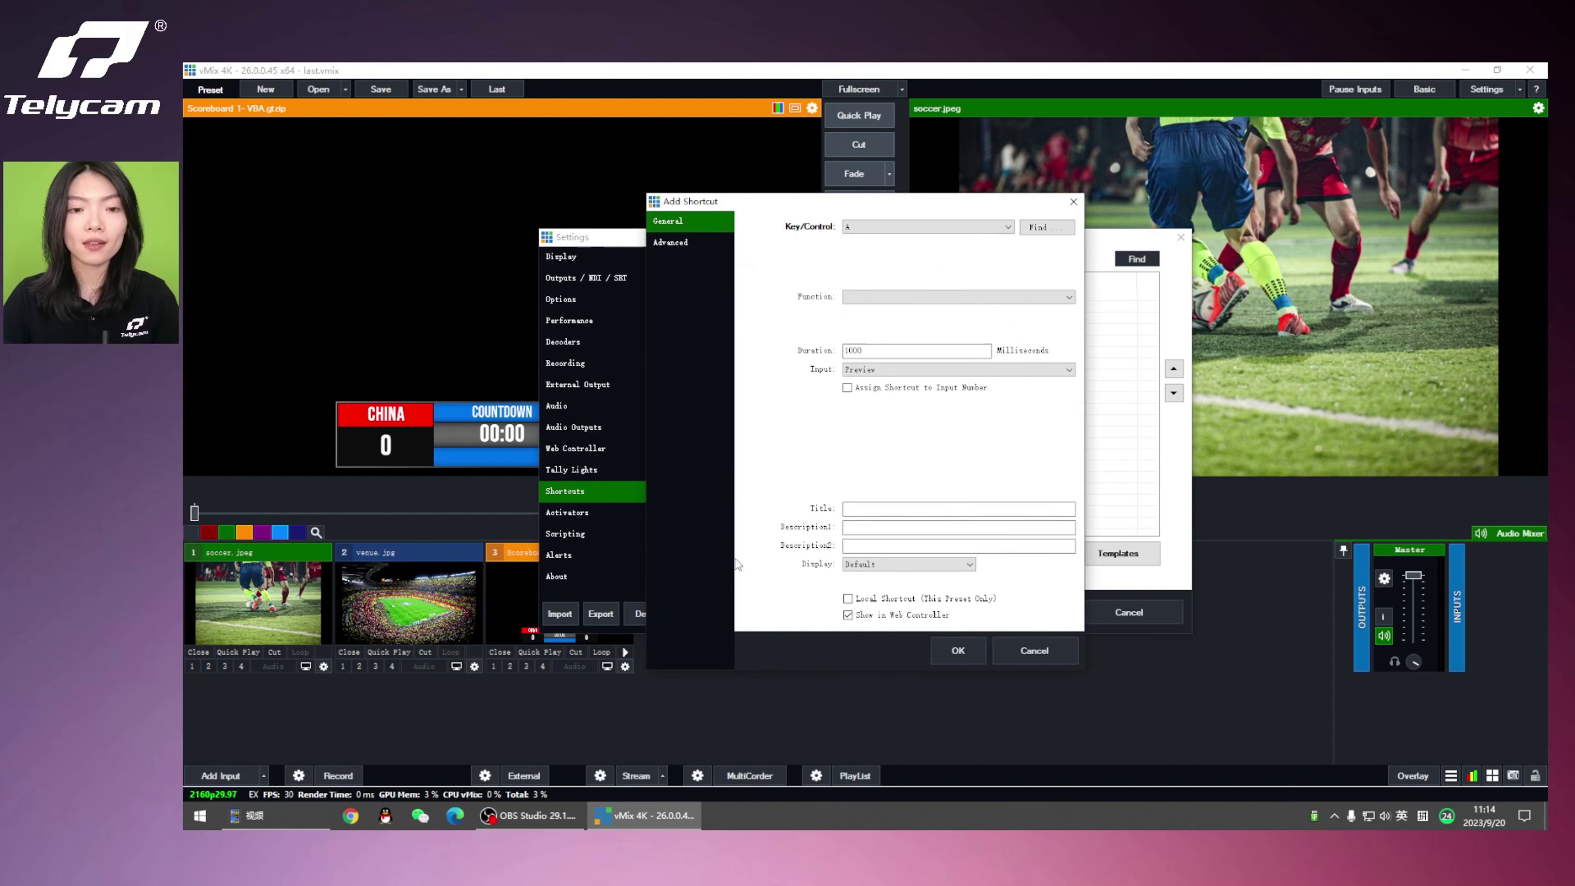
pyautogui.click(945, 232)
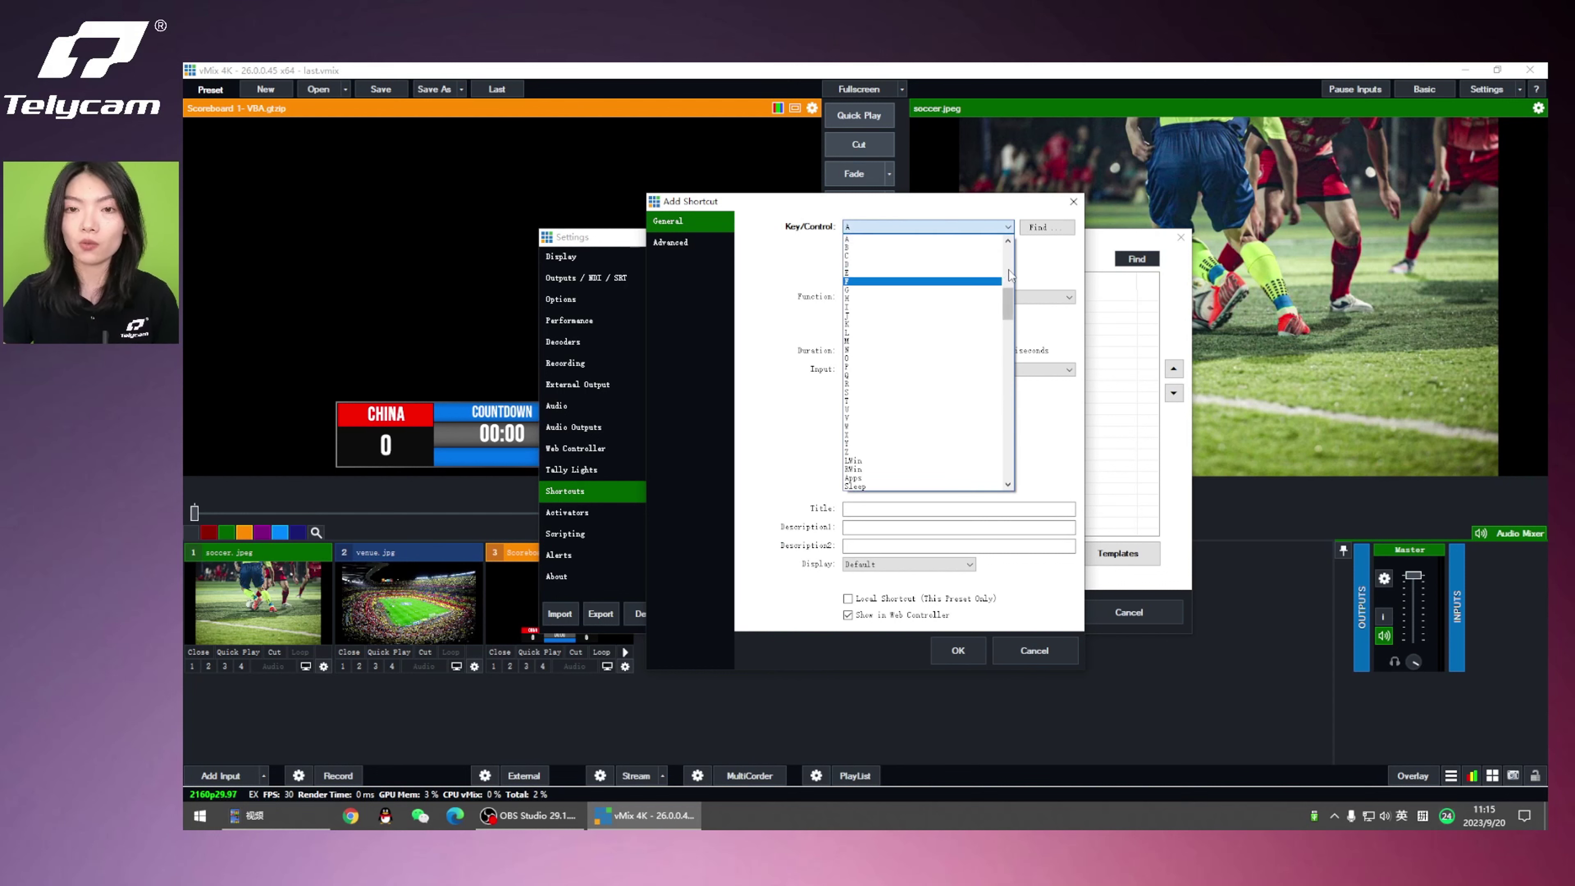
pyautogui.click(1036, 265)
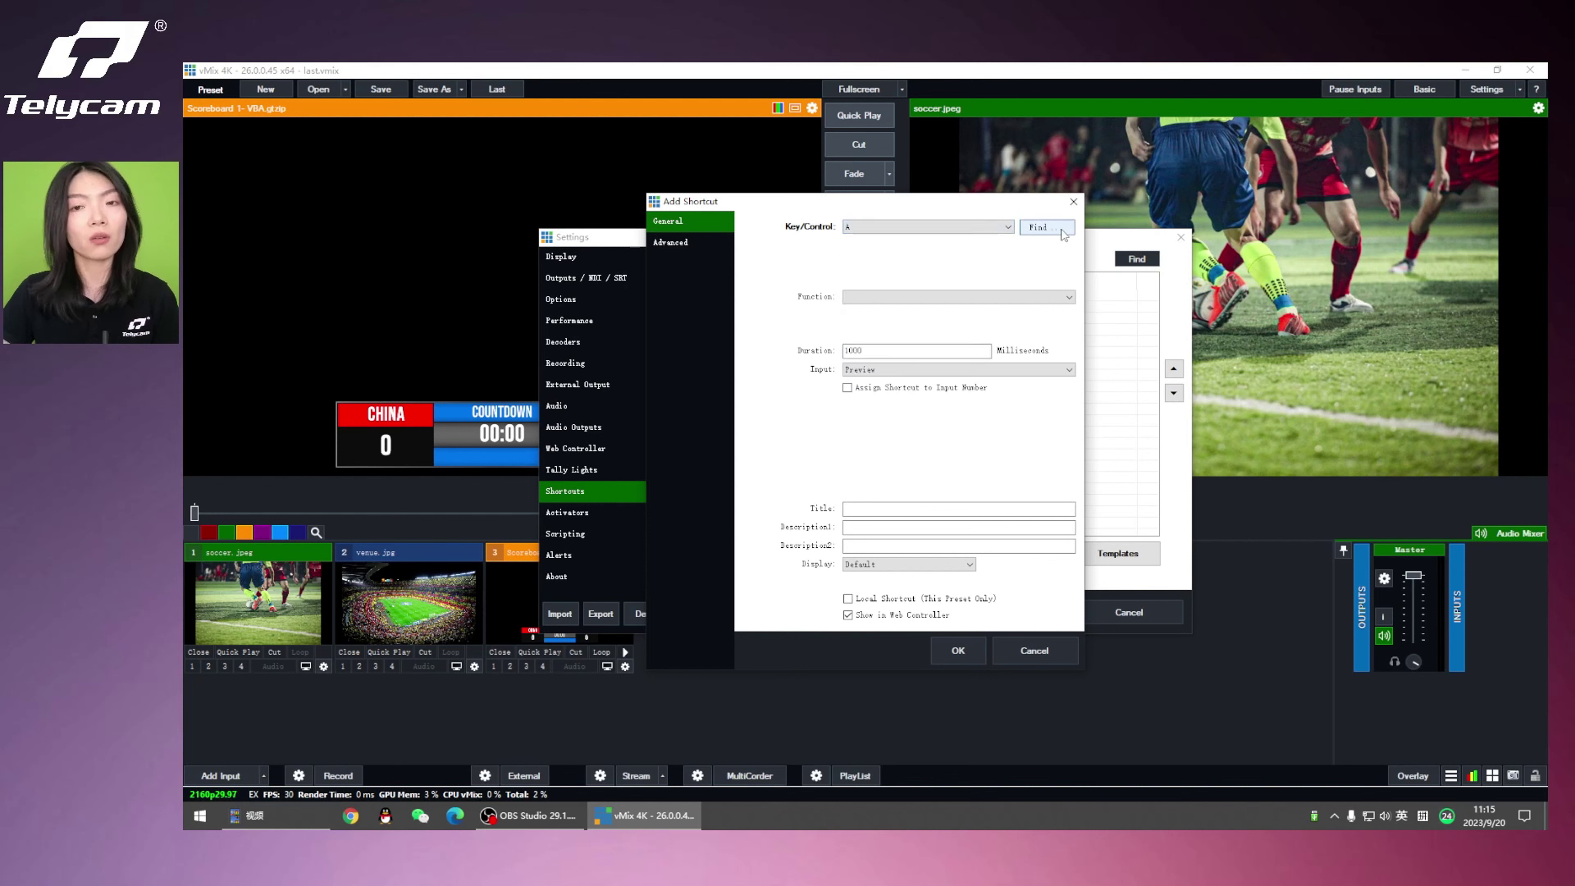
pyautogui.click(1046, 227)
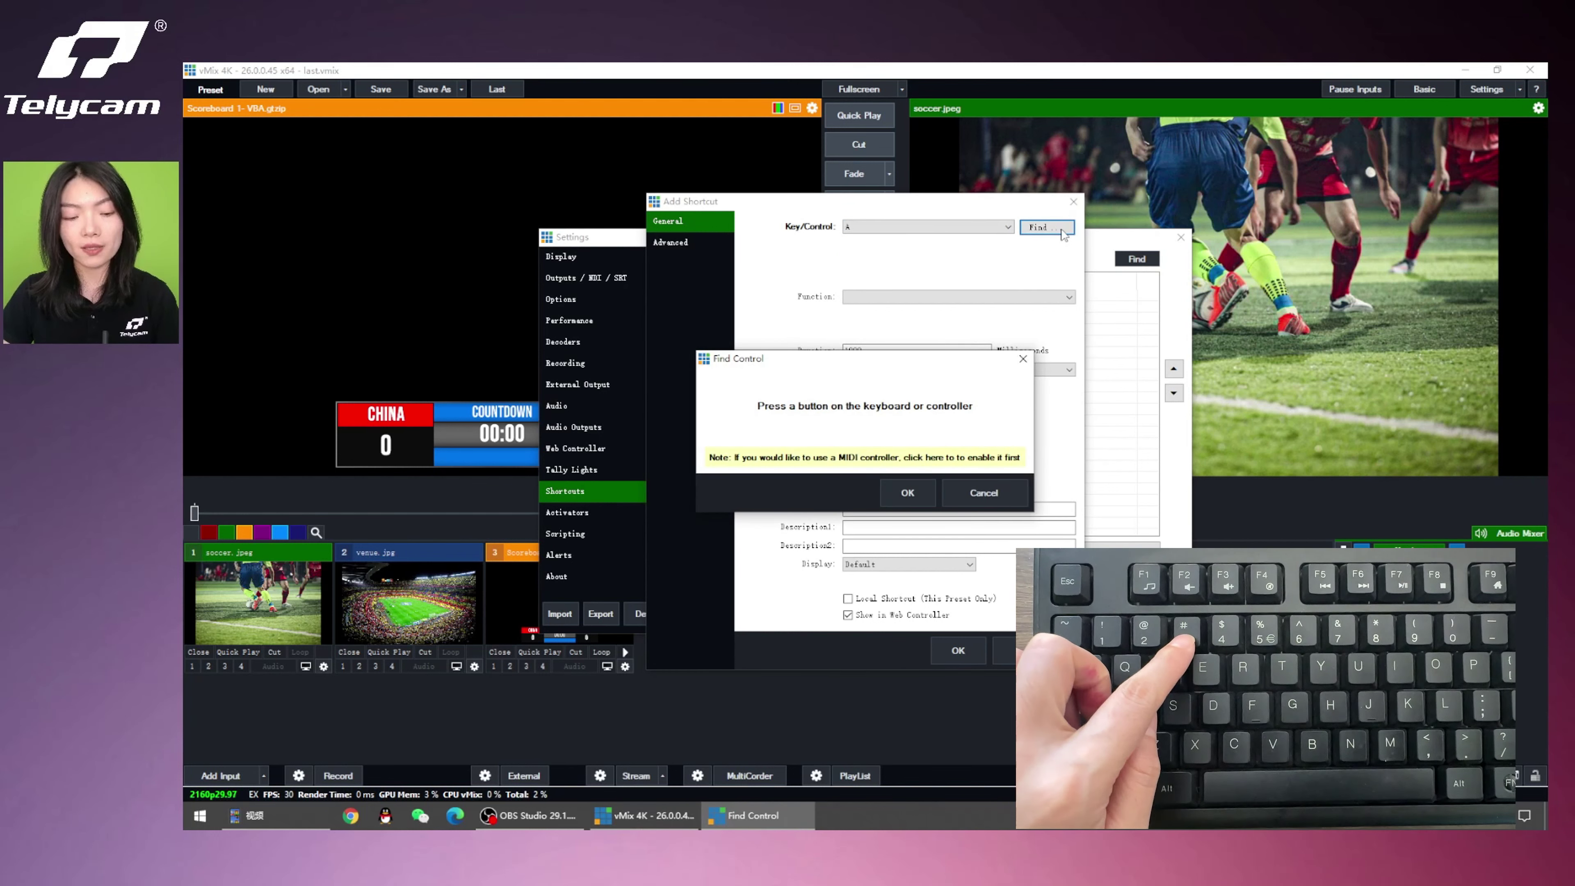
pyautogui.press('3')
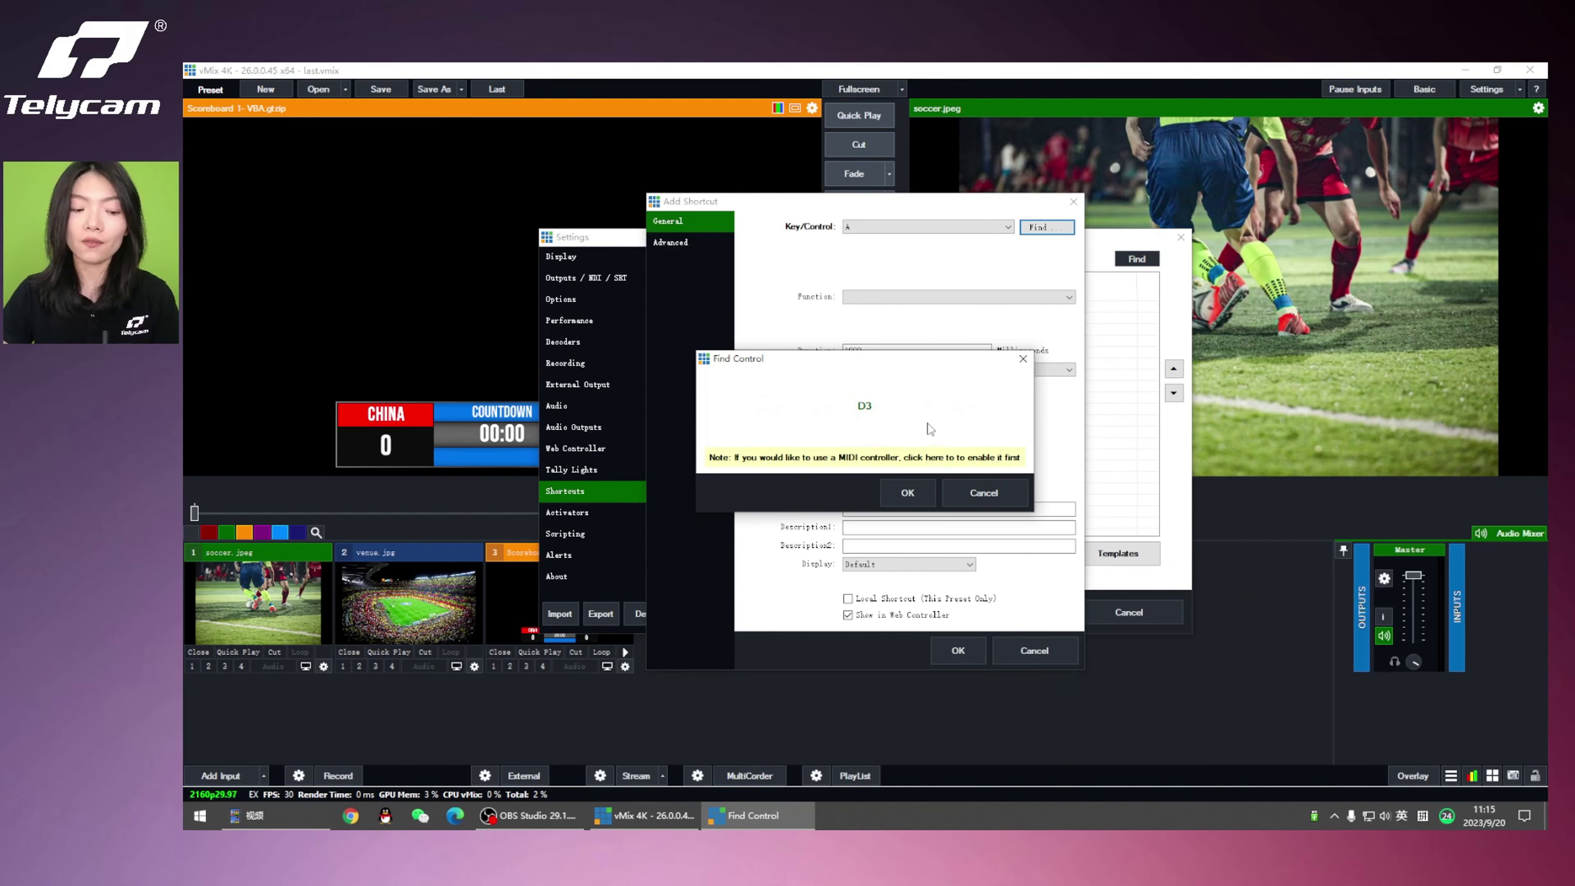
pyautogui.click(924, 495)
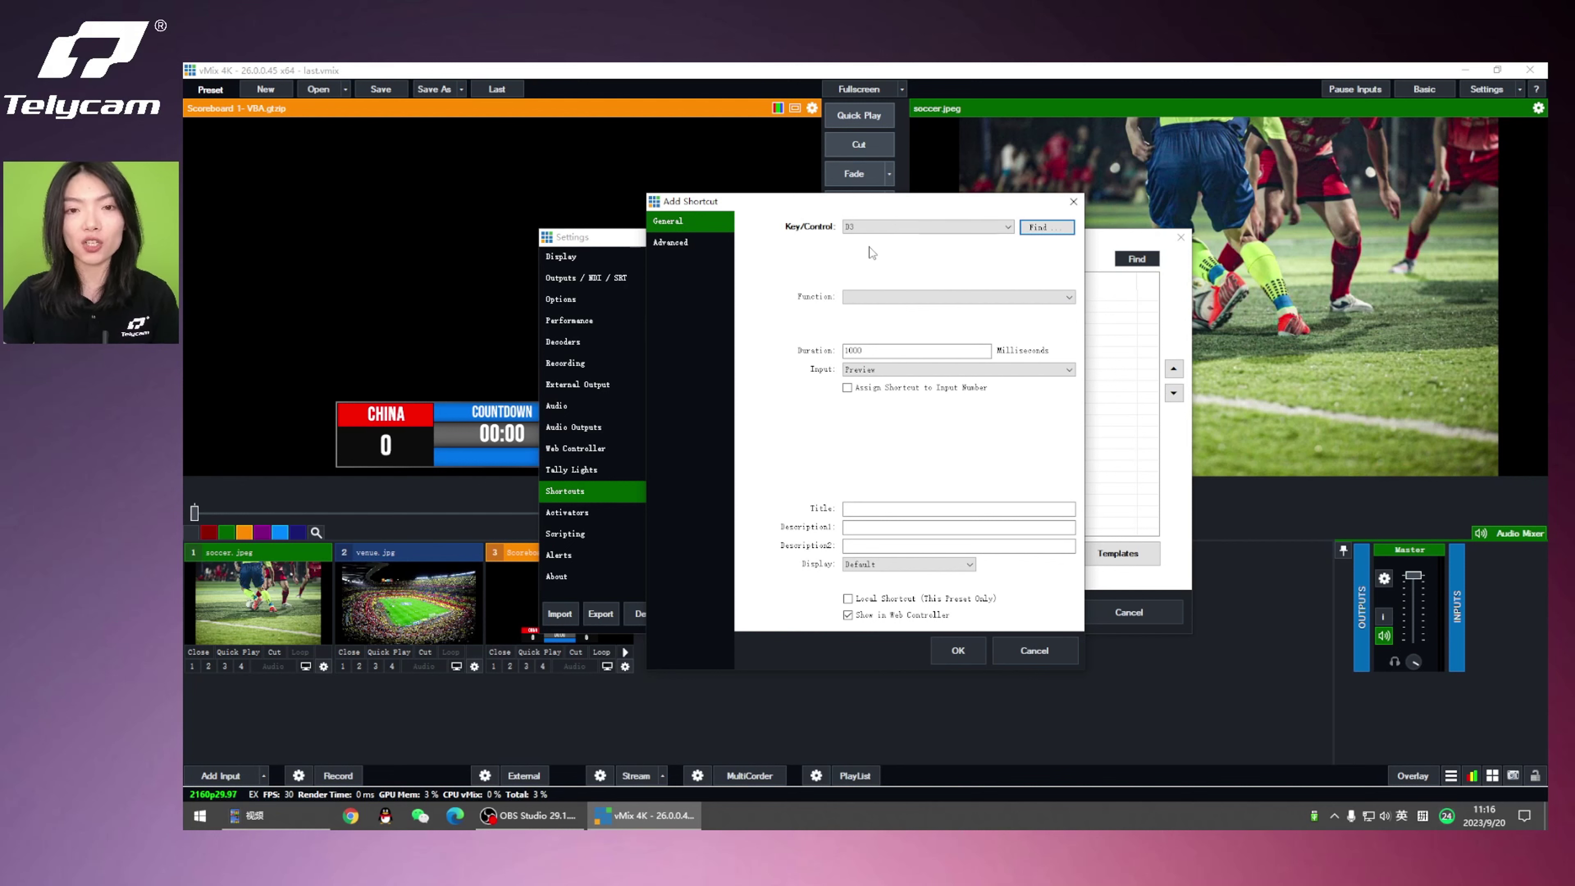
# Search the functions for settext and choose SetText as the new shortcut's function.
pyautogui.click(871, 302)
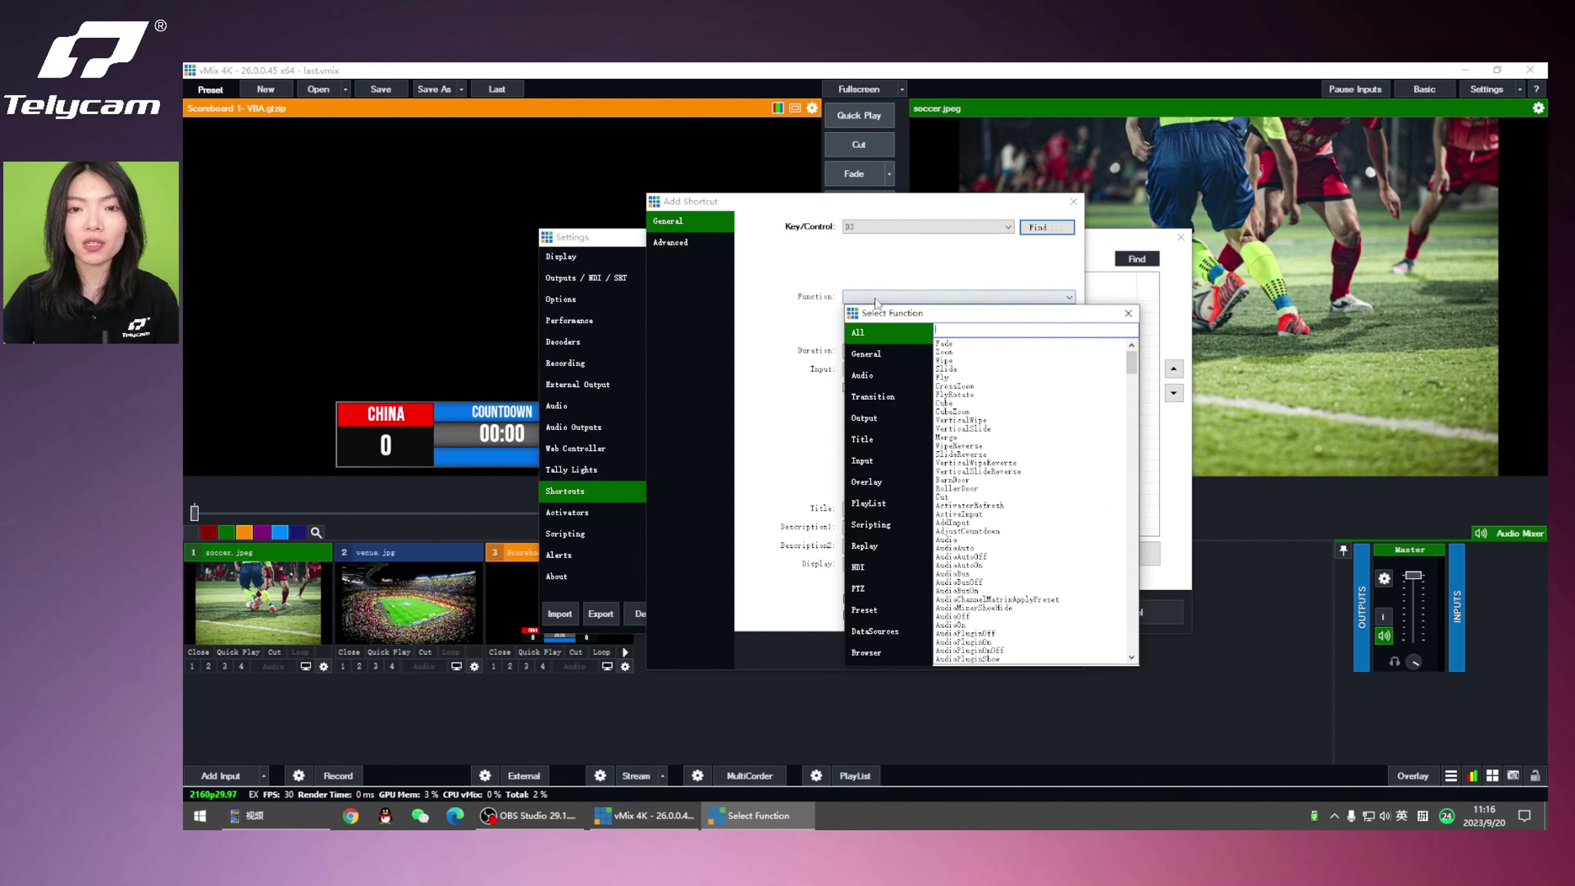
pyautogui.write('settext')
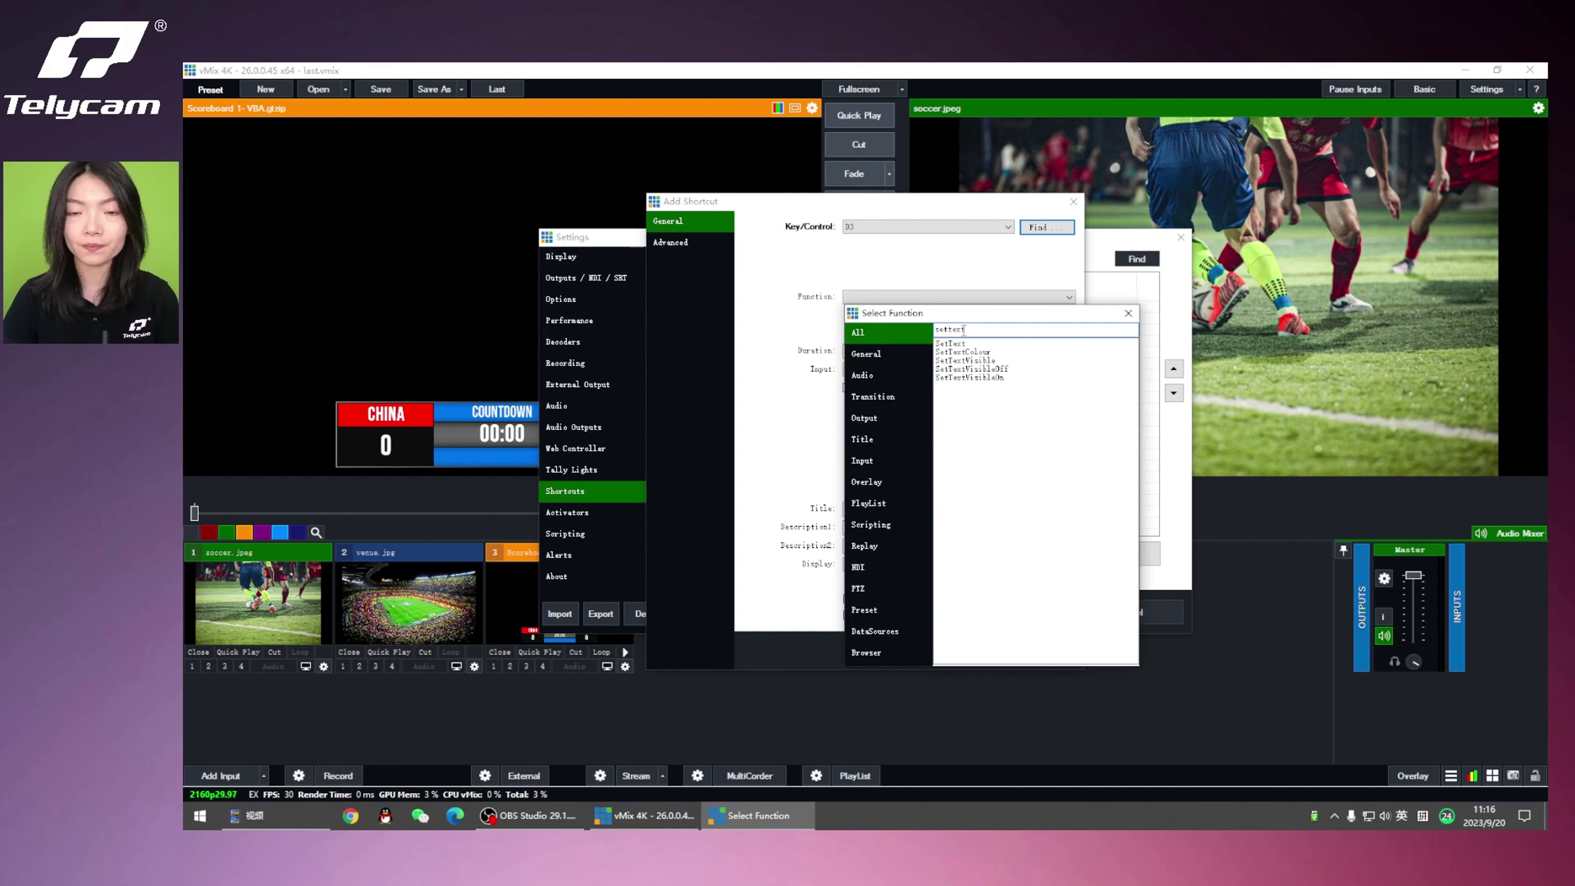
pyautogui.doubleClick(973, 343)
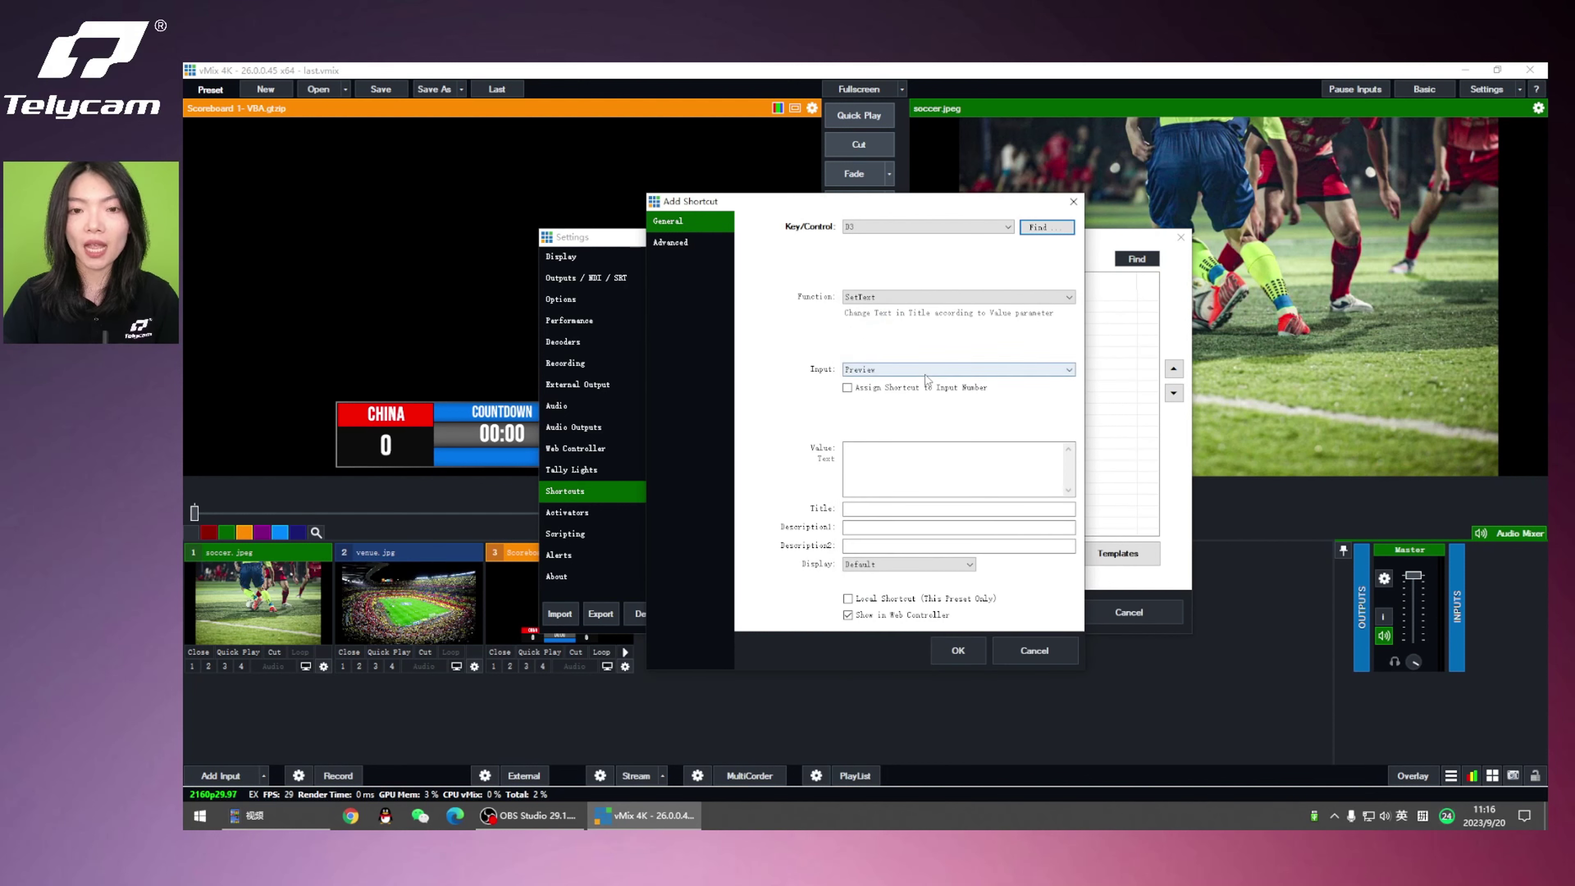
# Target the new shortcut at the Home Score Text of input 3 Scoreboard 1 and set its value to +=3.
pyautogui.click(950, 369)
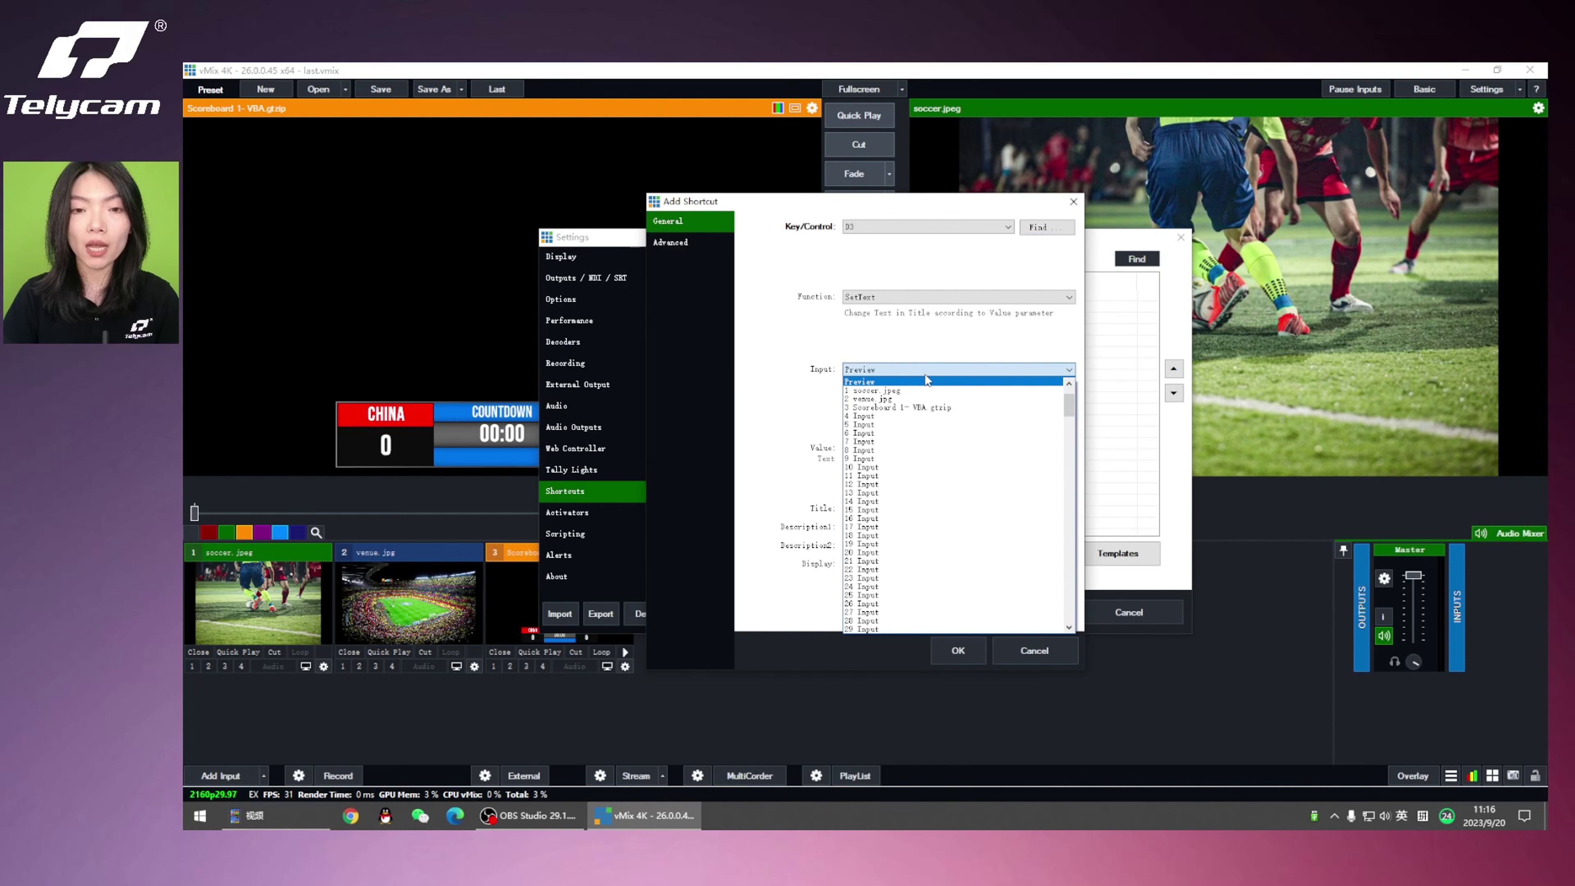
pyautogui.click(901, 409)
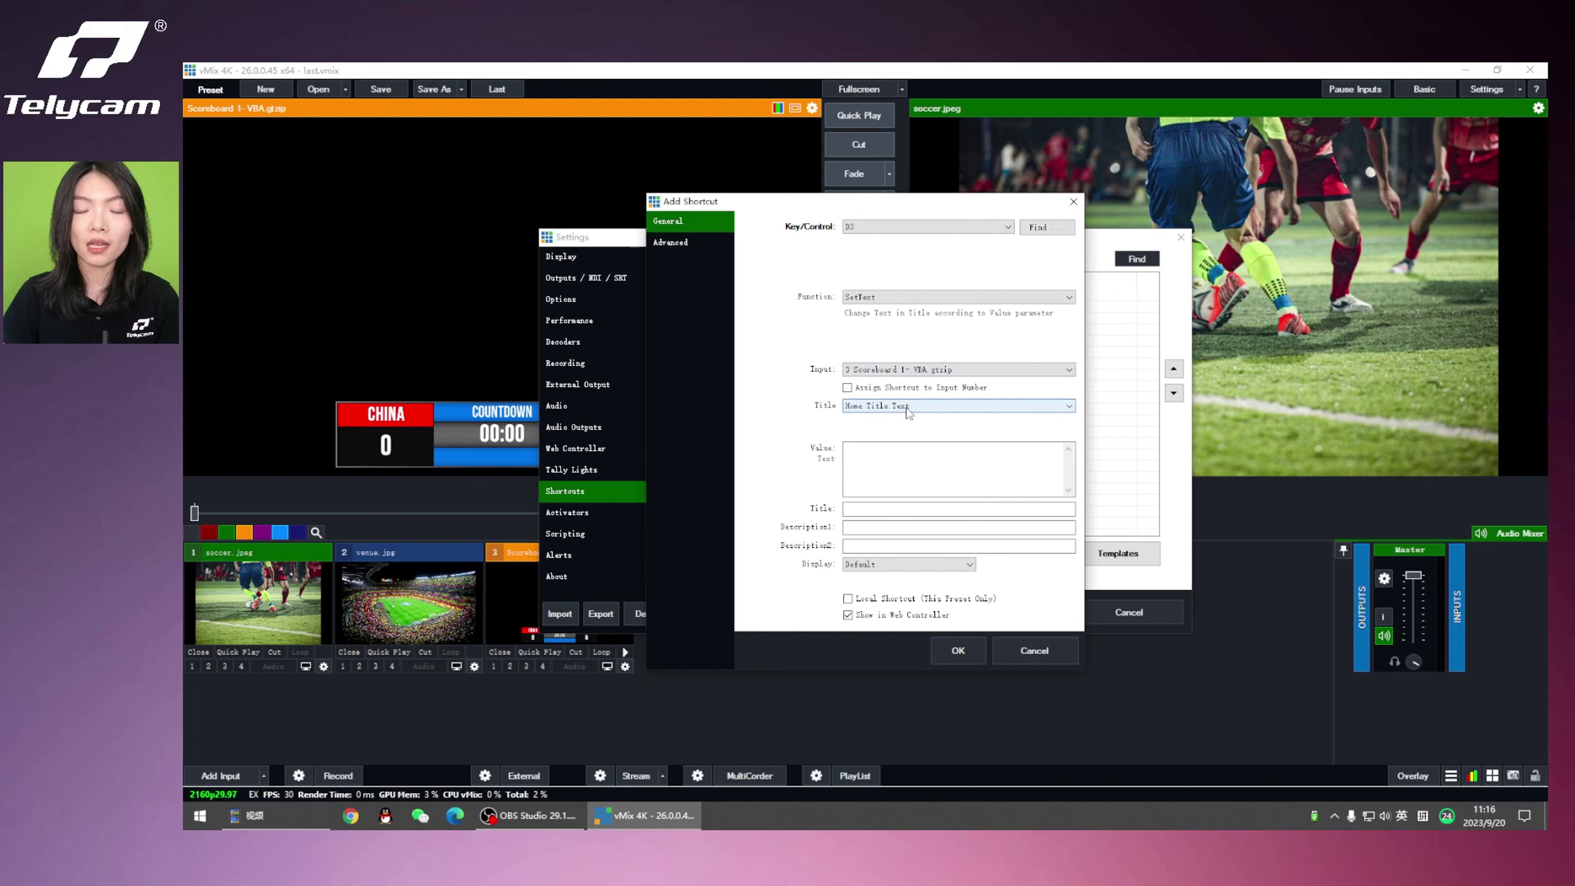
pyautogui.click(906, 408)
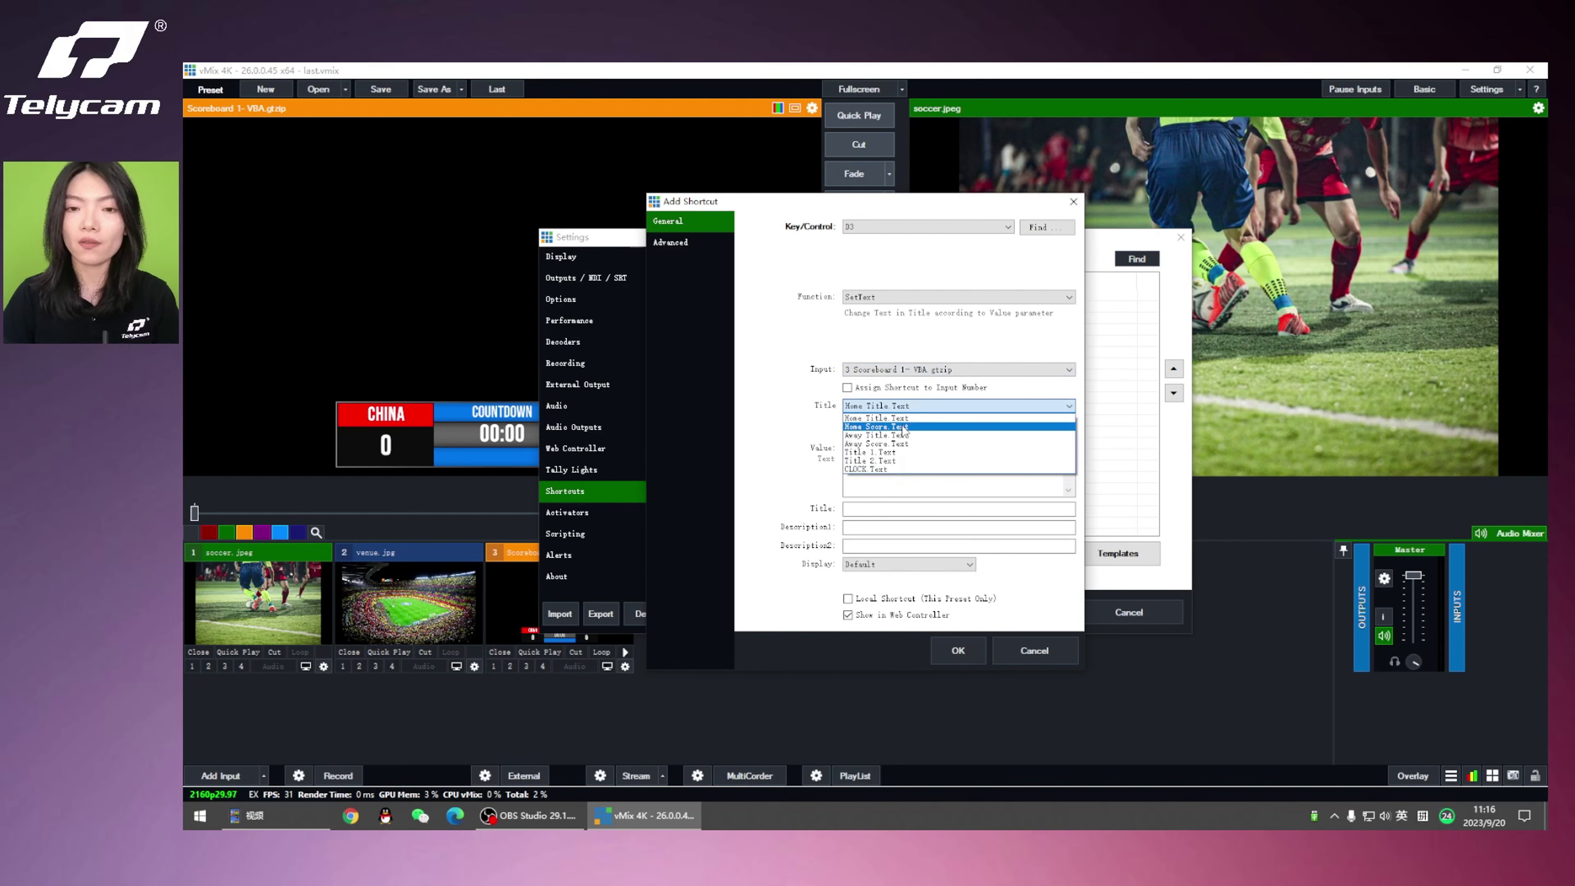
pyautogui.click(904, 427)
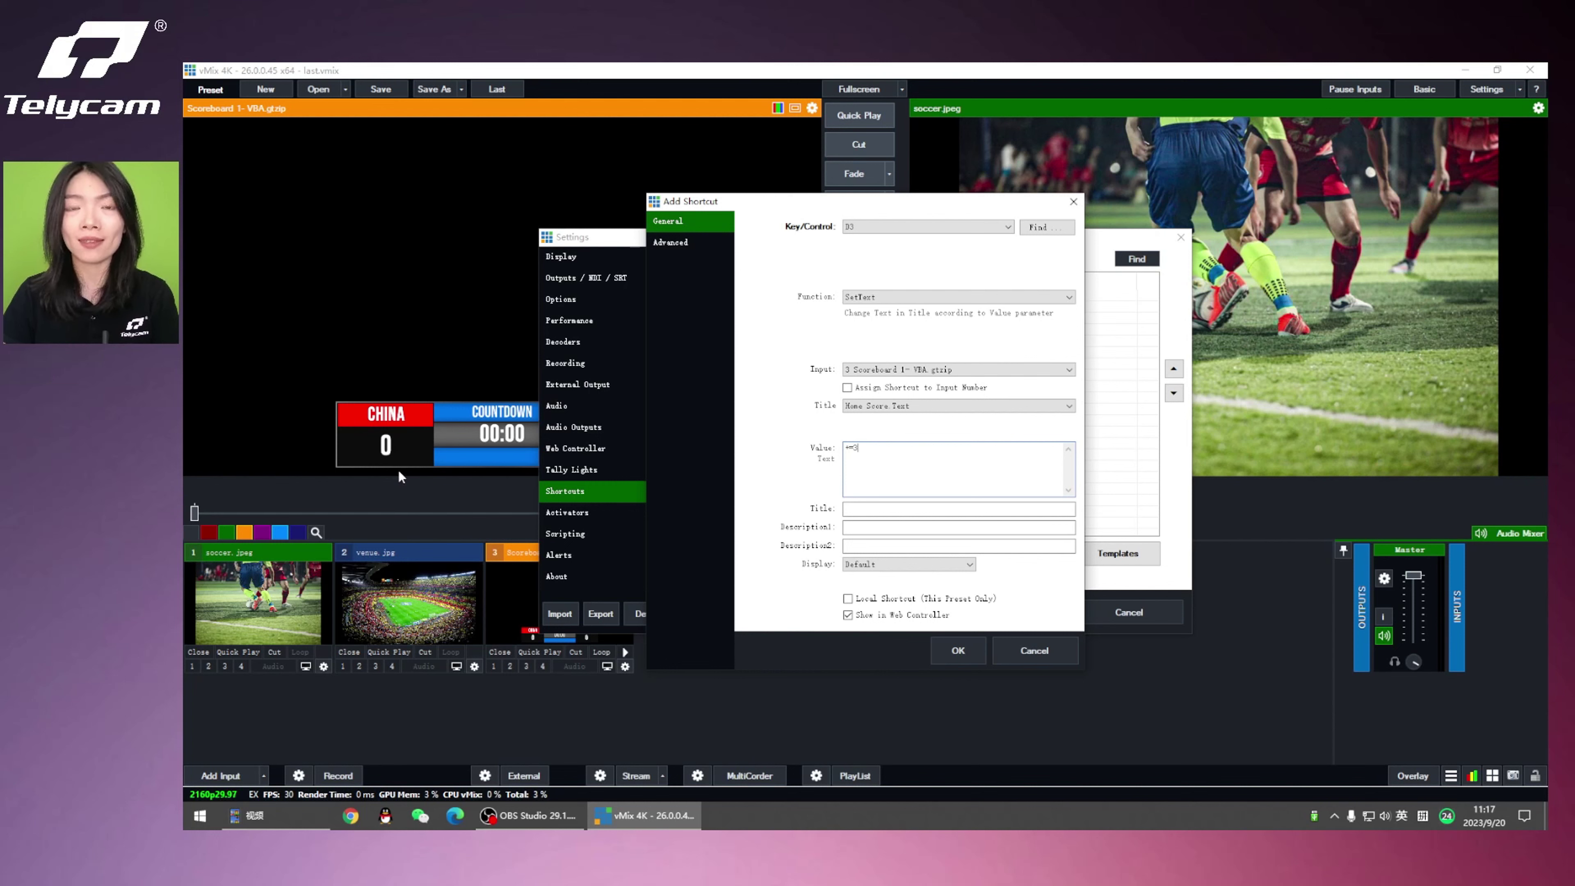
# Title the home-score shortcut C+3, make it a local shortcut, save it and close the settings.
pyautogui.click(871, 512)
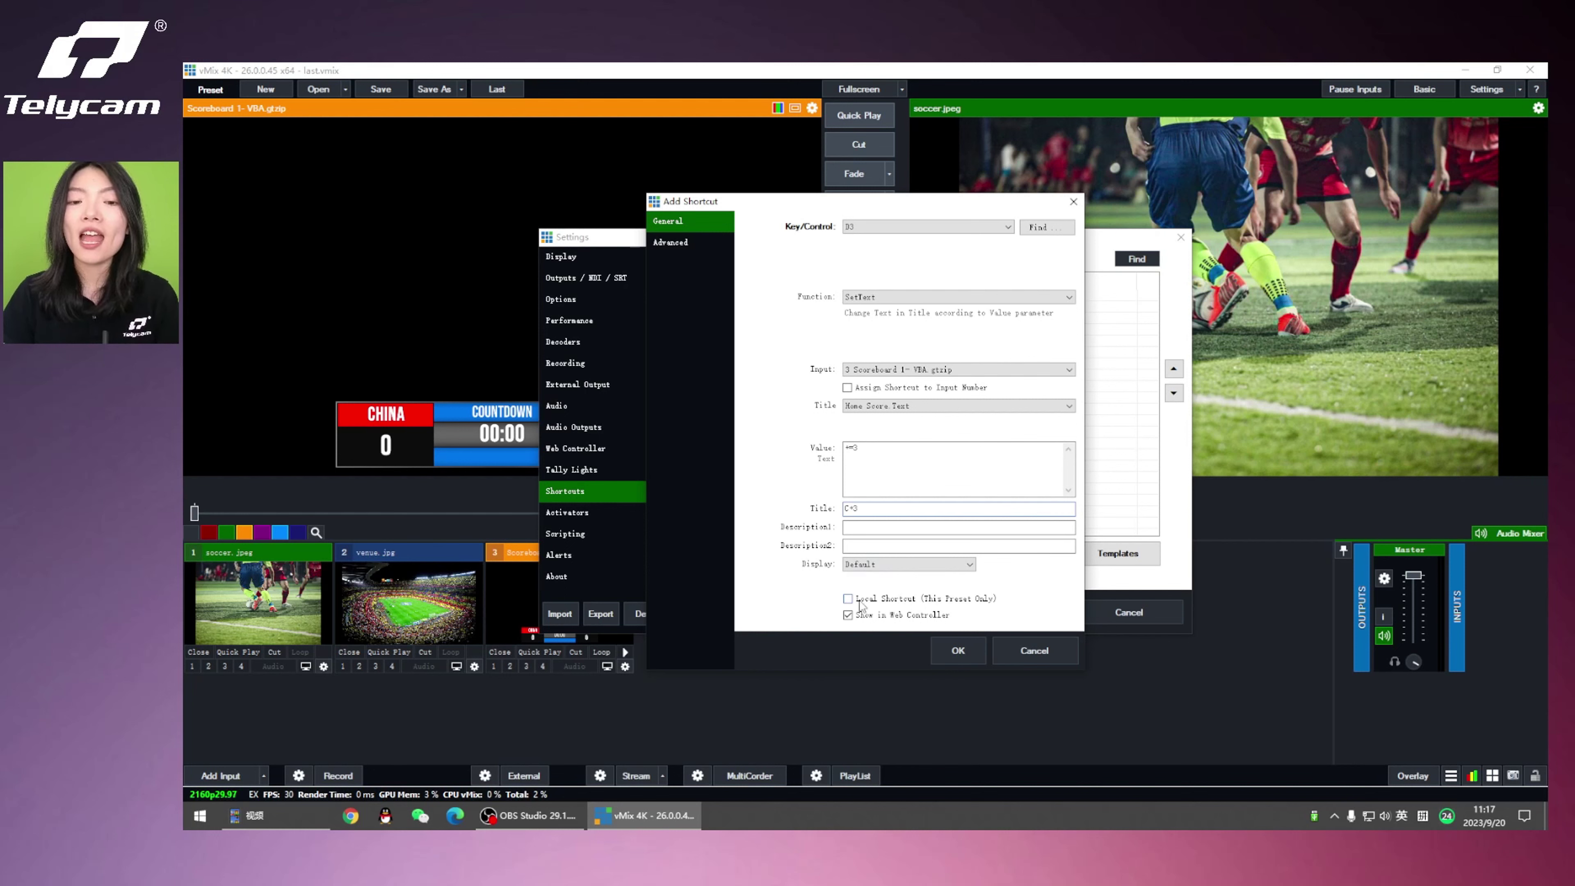
pyautogui.click(974, 650)
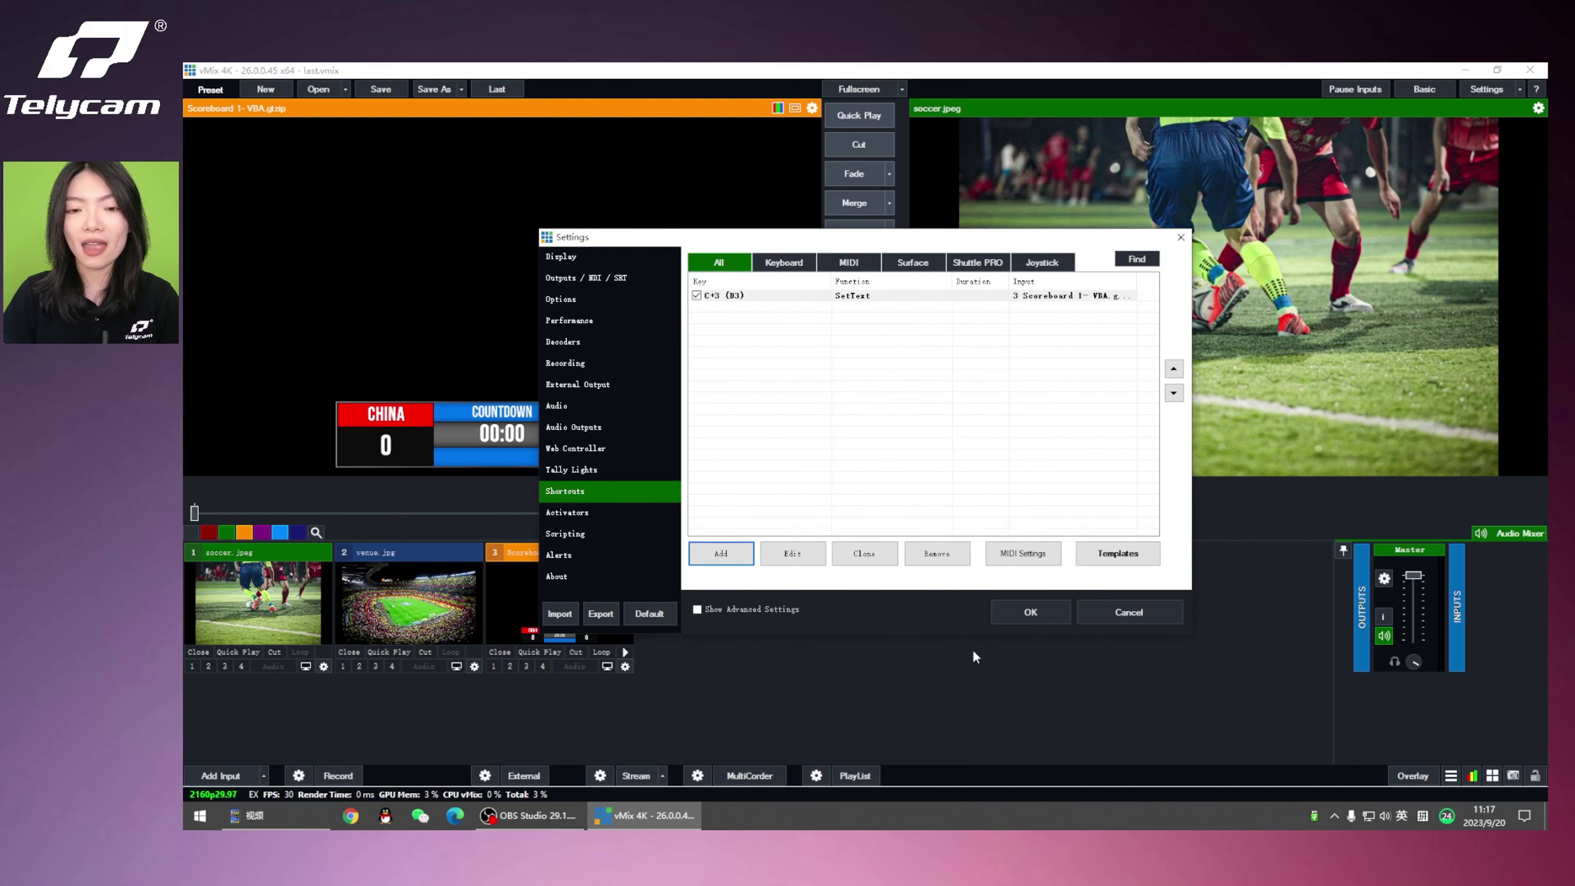
pyautogui.click(1030, 614)
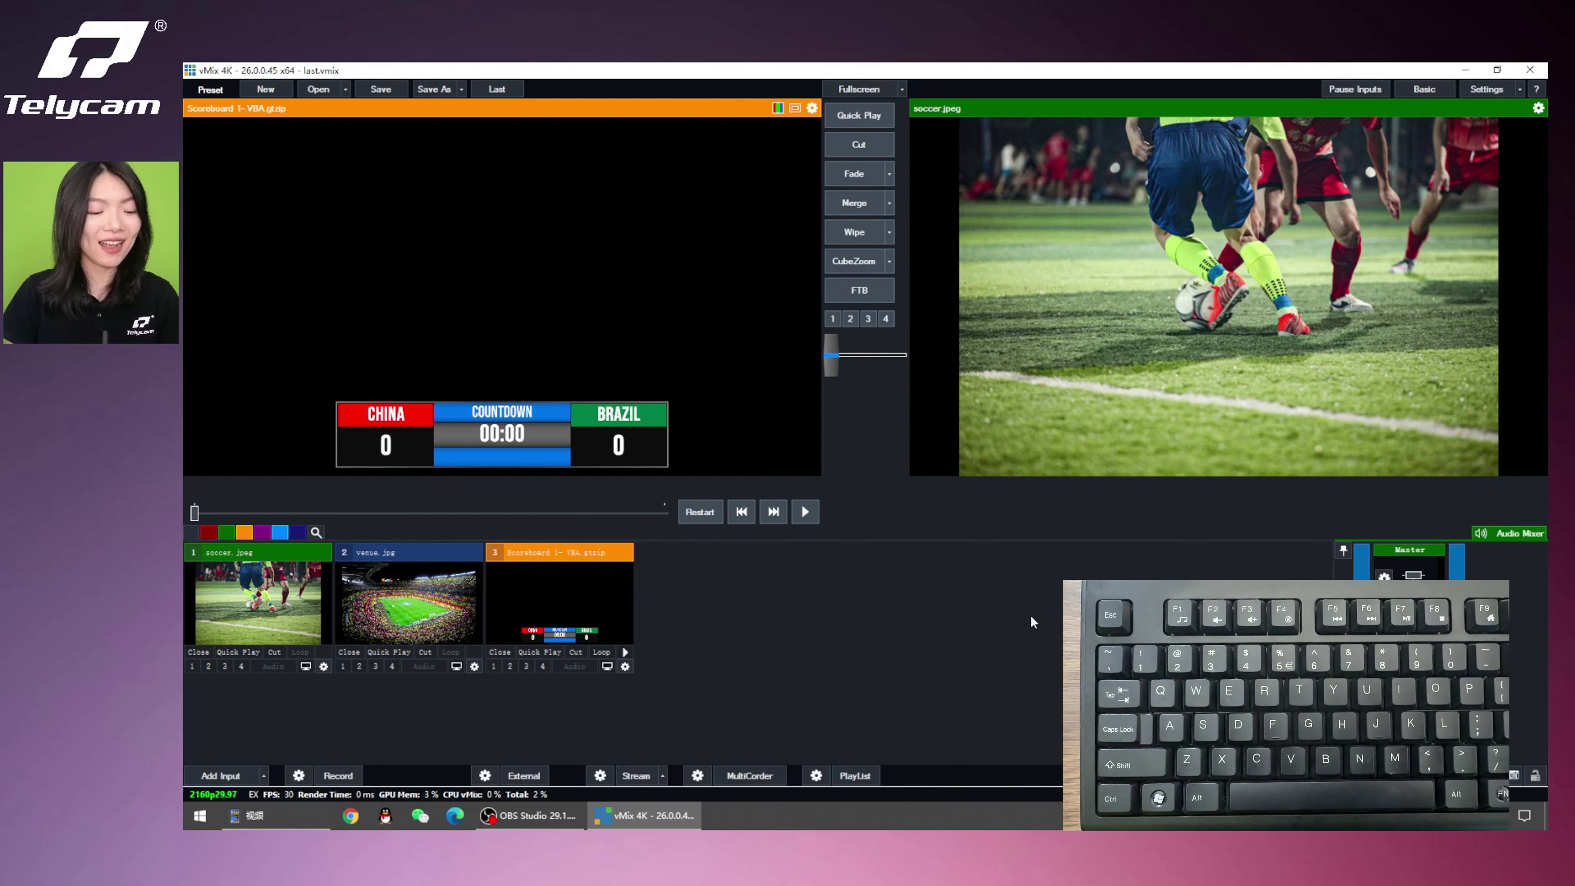
# Trigger the C+3 shortcut three times to raise China's score to 9.
pyautogui.hotkey('ctrl', '3')
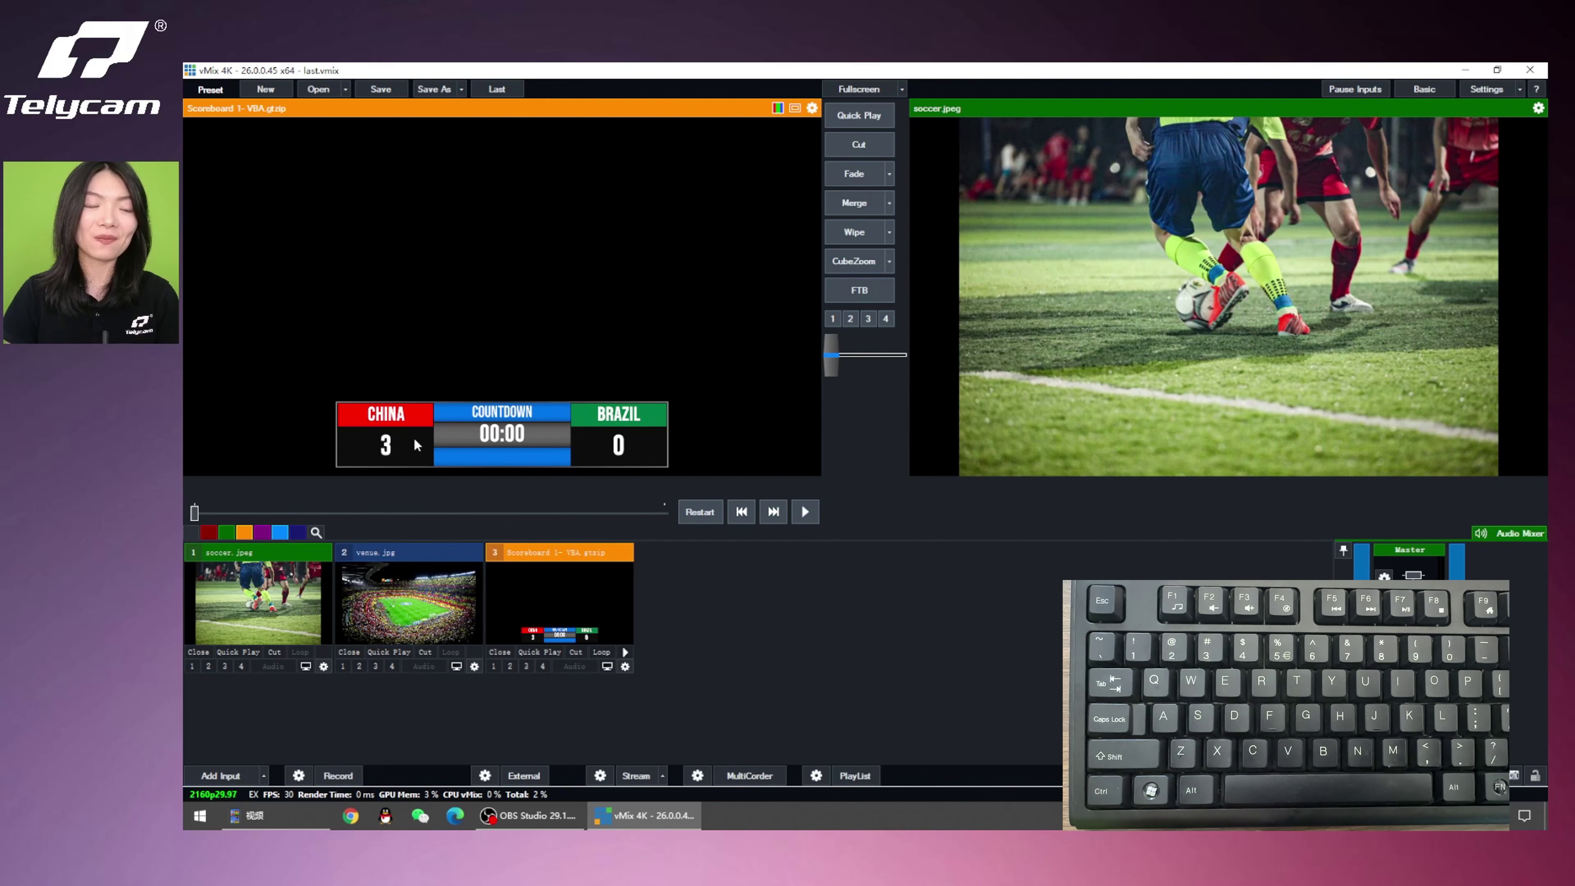
pyautogui.press('3')
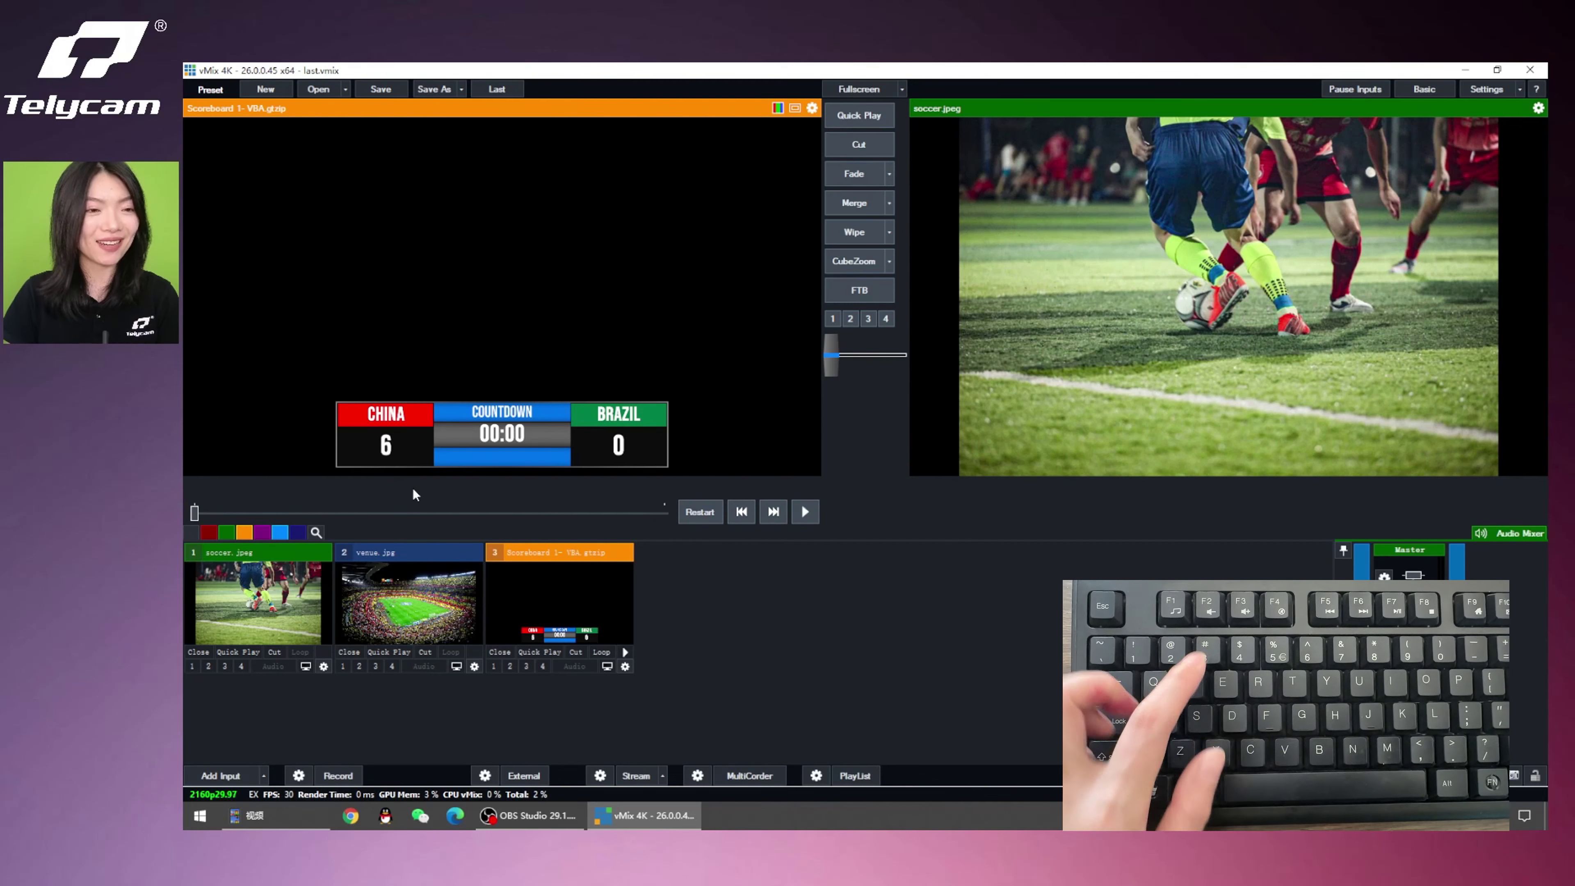
pyautogui.press('3')
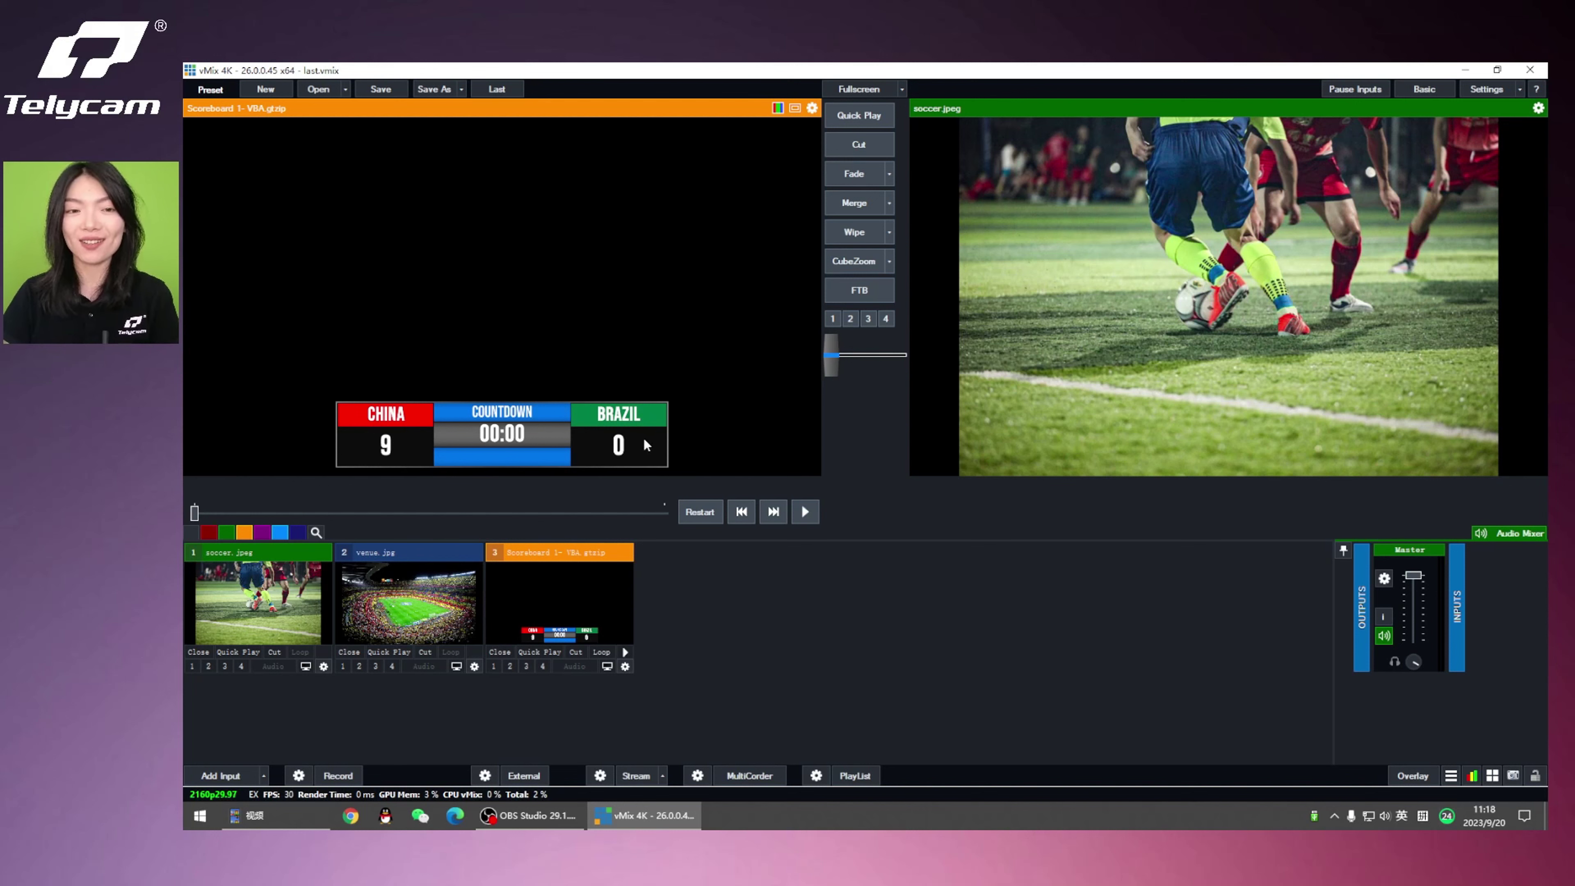
# Start another shortcut in the shortcut settings and assign it to numpad 3 (NumPad3) by detecting the key.
pyautogui.click(1486, 90)
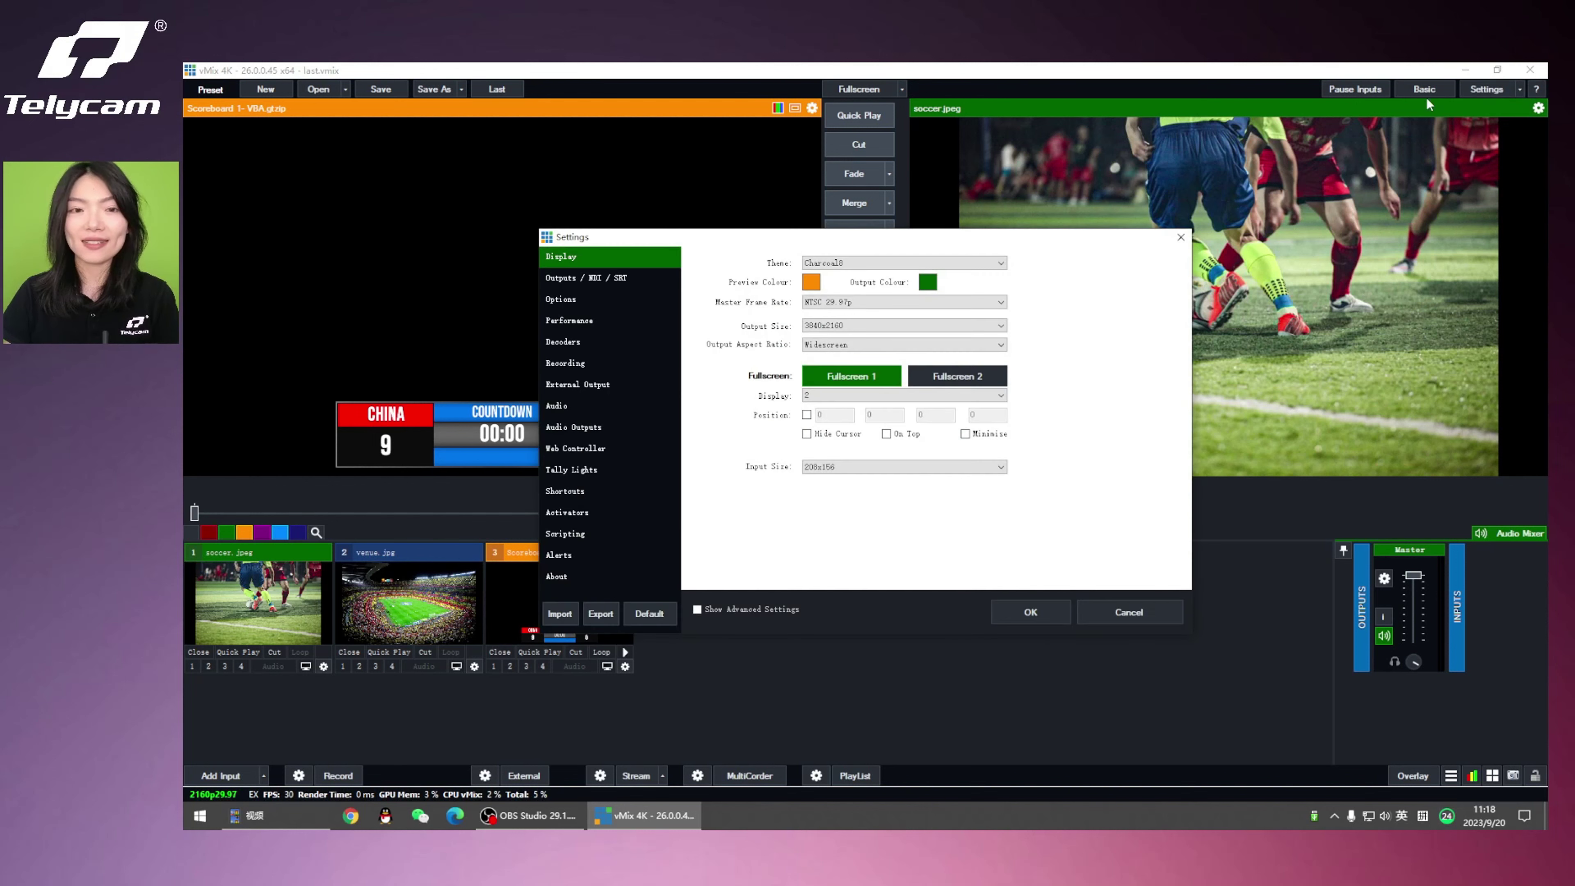
pyautogui.click(576, 494)
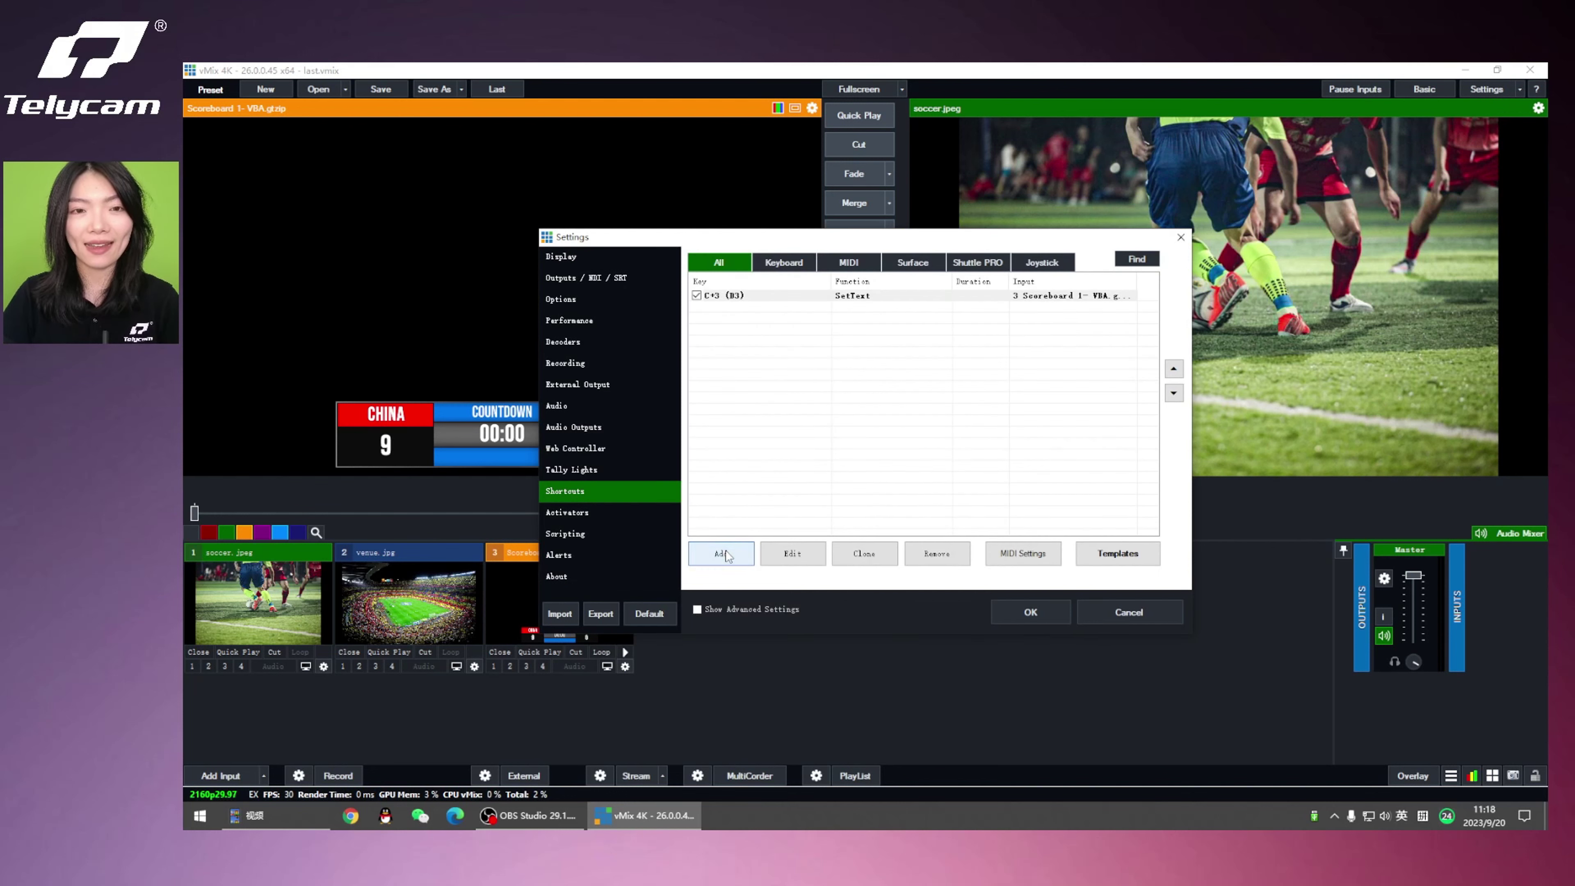
pyautogui.click(727, 556)
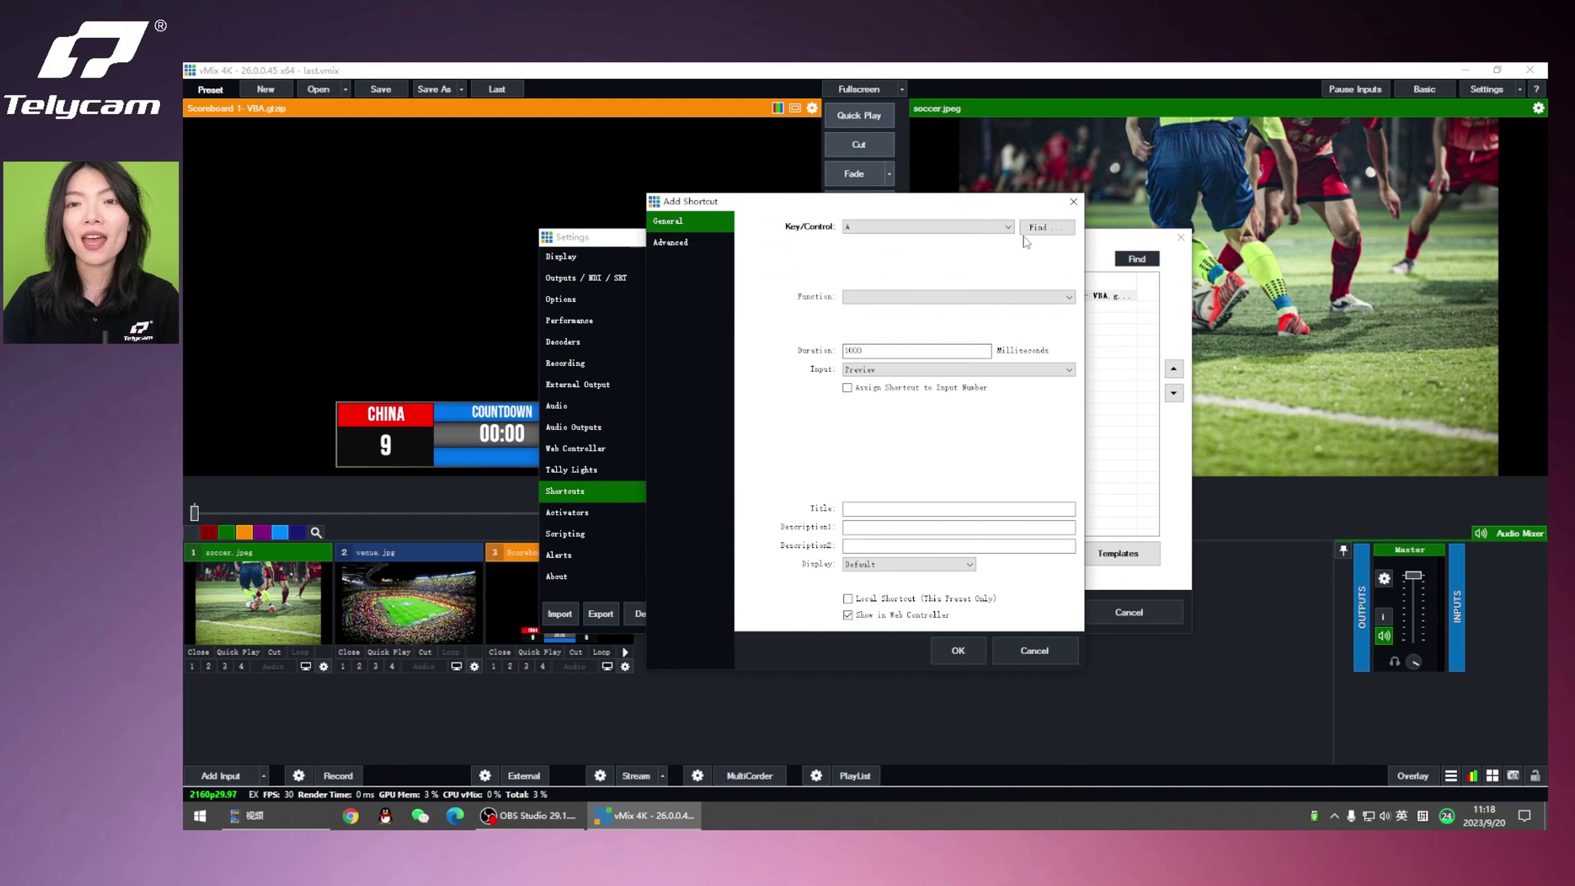
pyautogui.click(1039, 230)
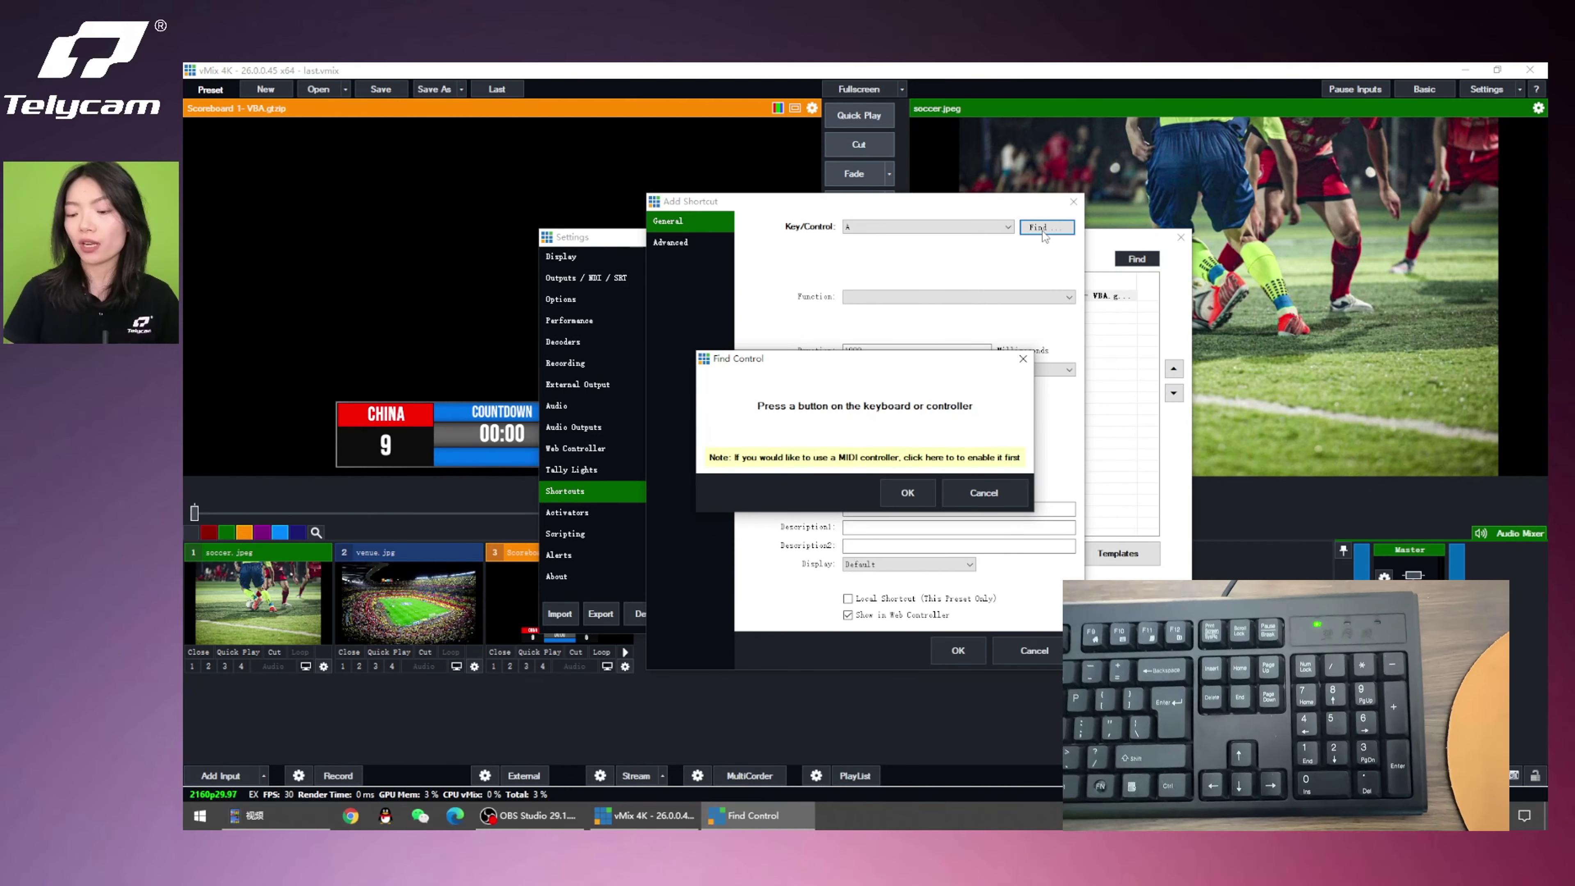
pyautogui.press('KP_3')
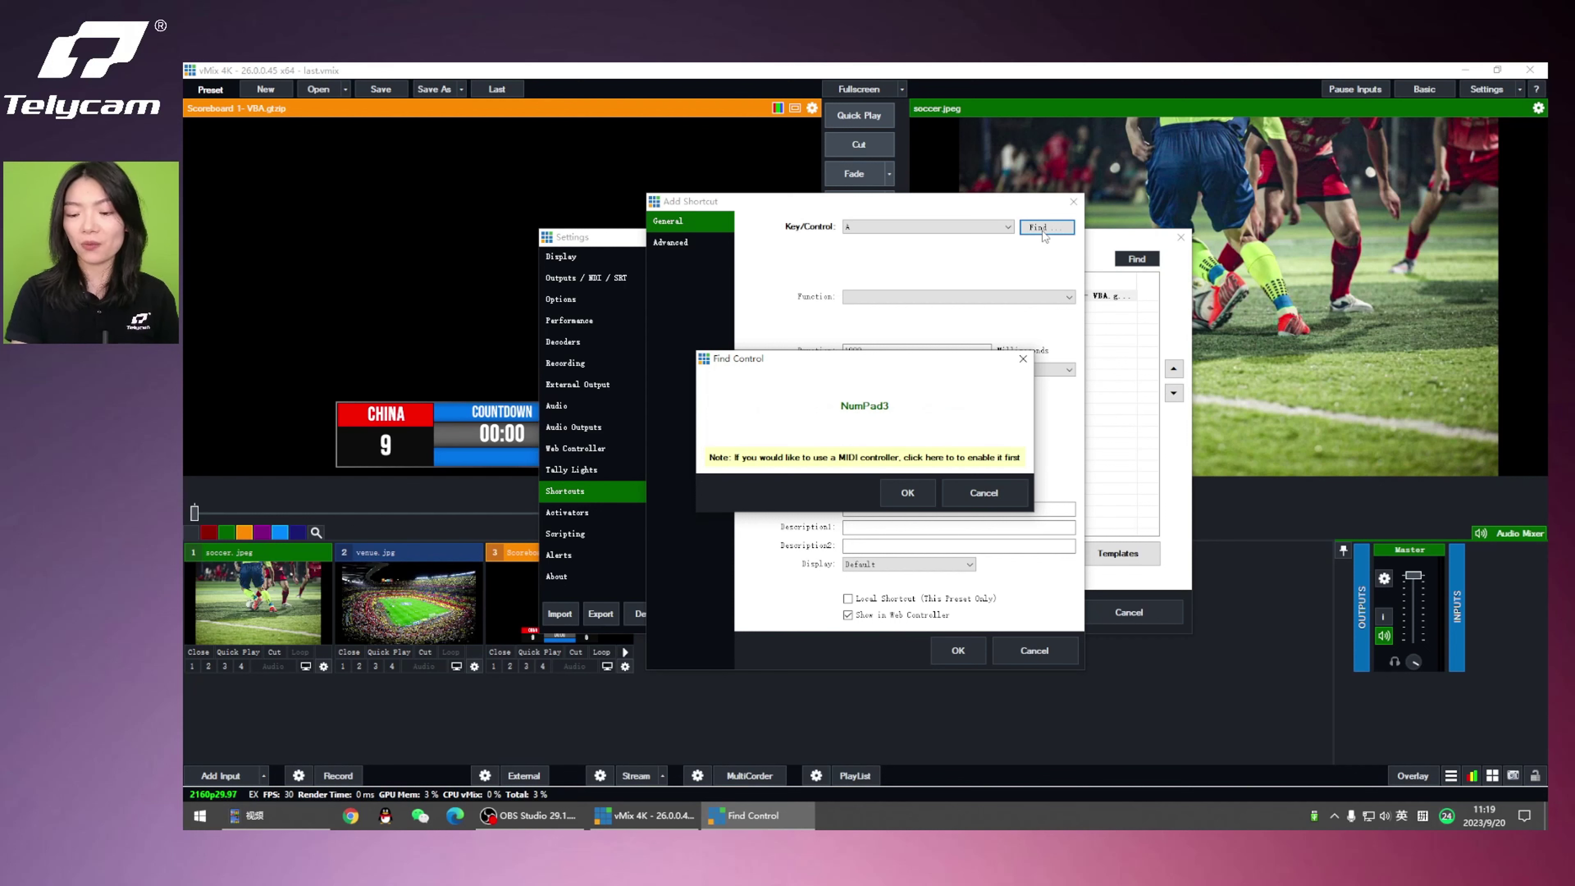
pyautogui.click(920, 485)
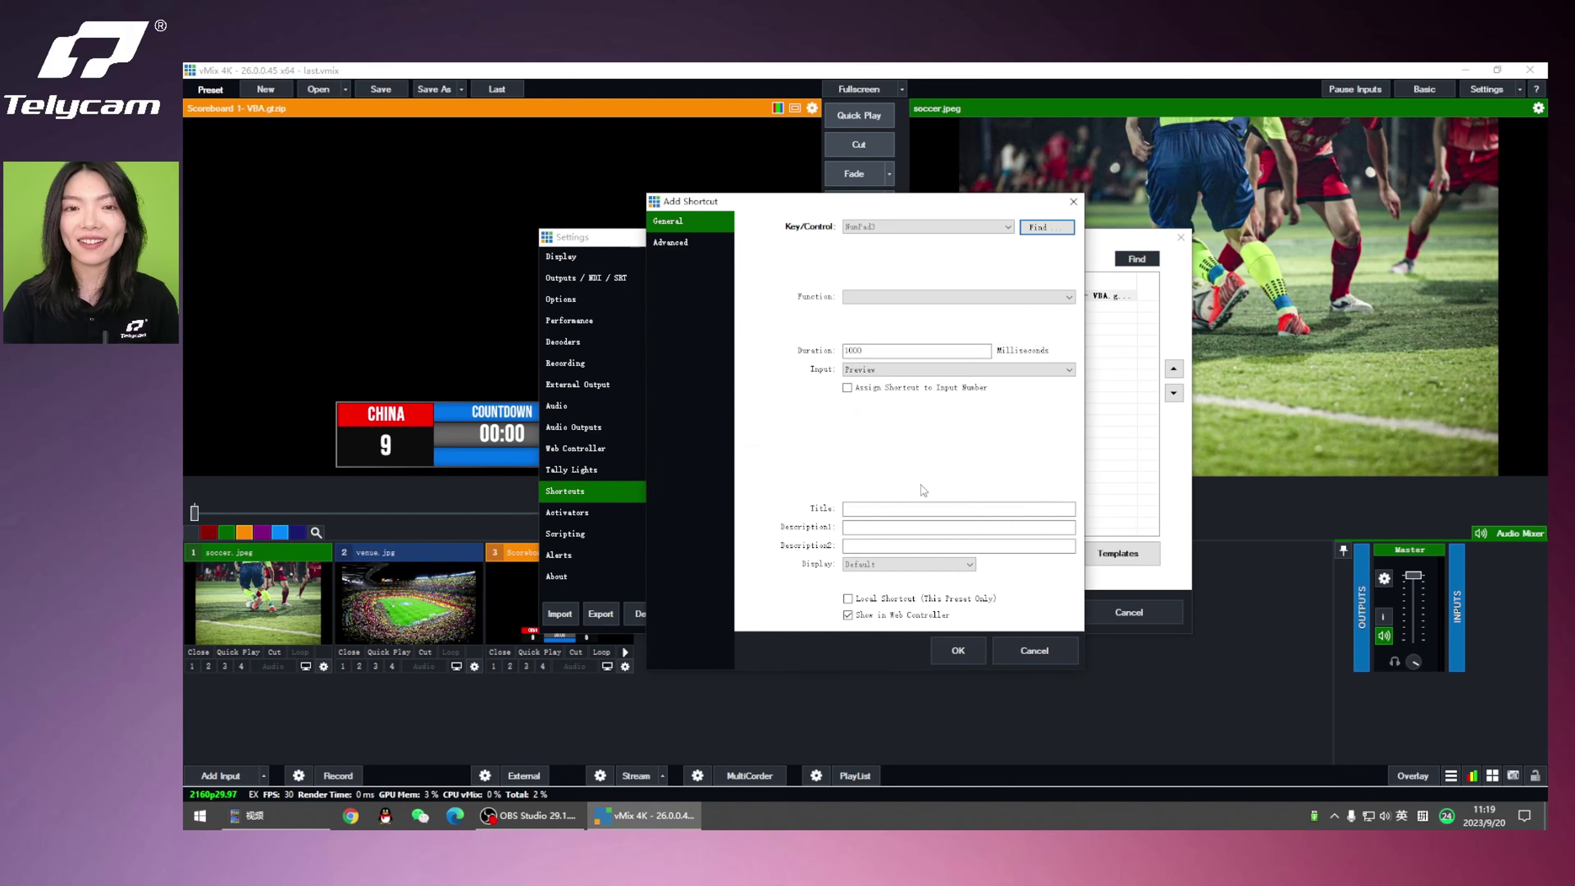
# Search the functions for settext and choose SetText for the NumPad3 shortcut.
pyautogui.click(928, 299)
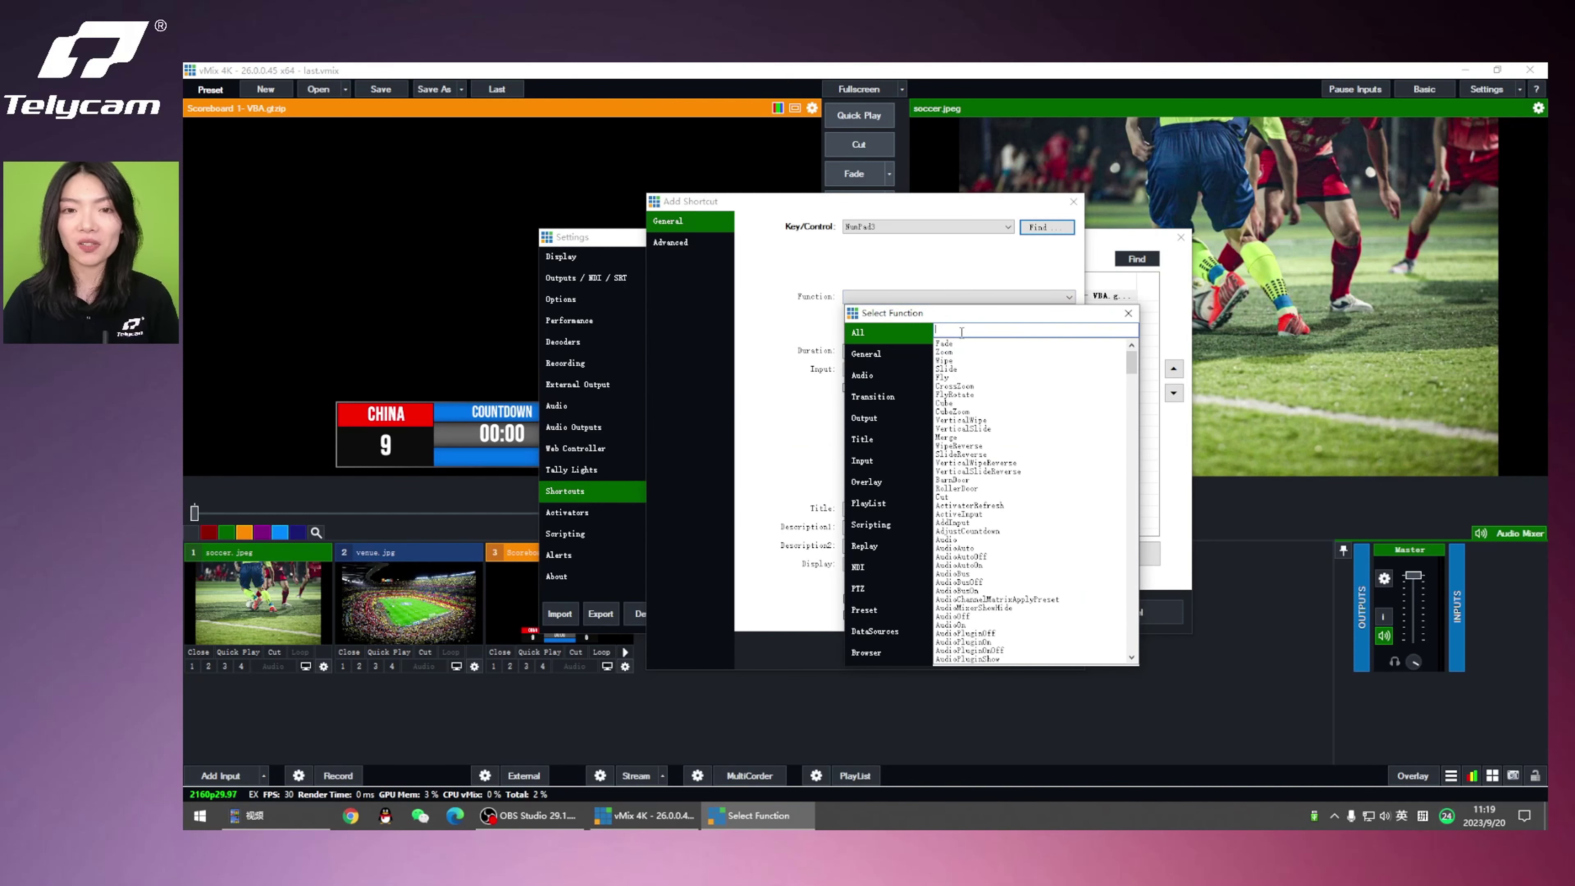
pyautogui.write('setext')
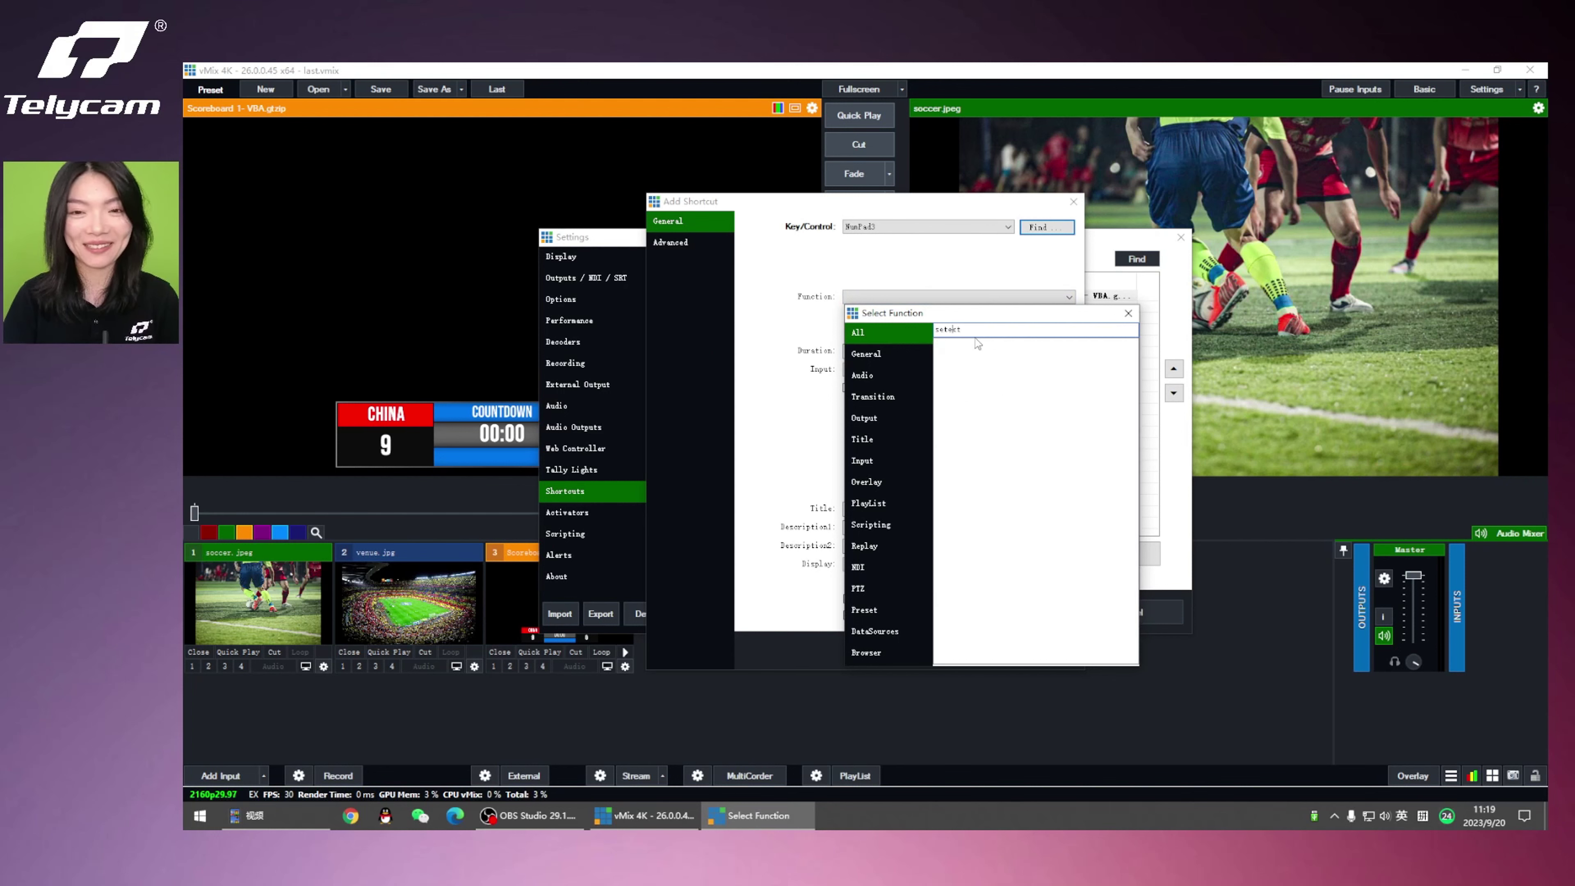
pyautogui.write('t')
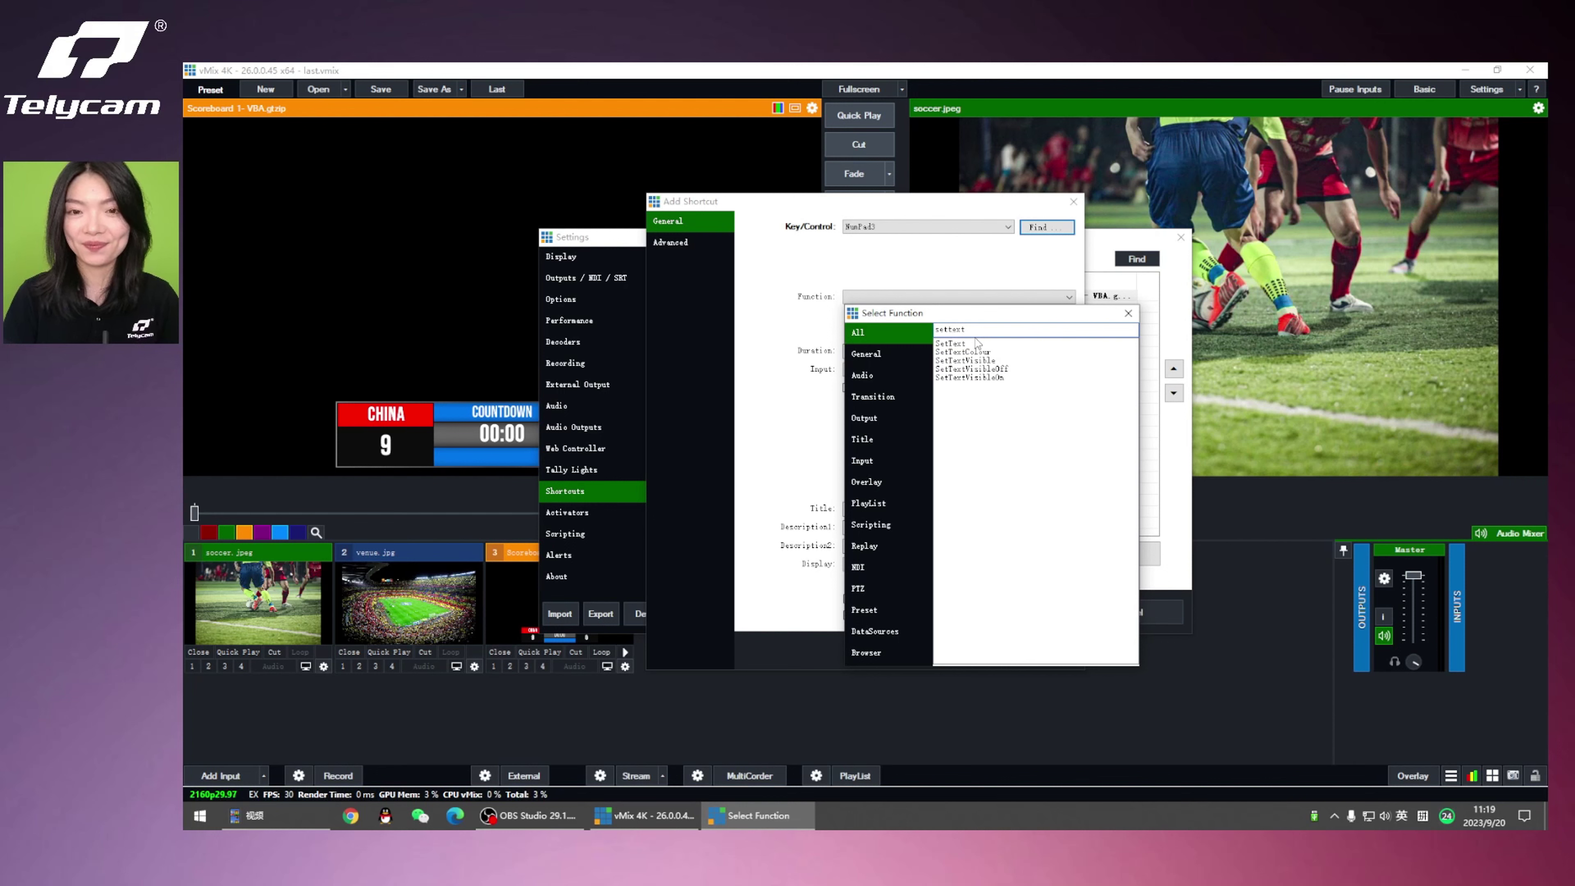
pyautogui.doubleClick(978, 343)
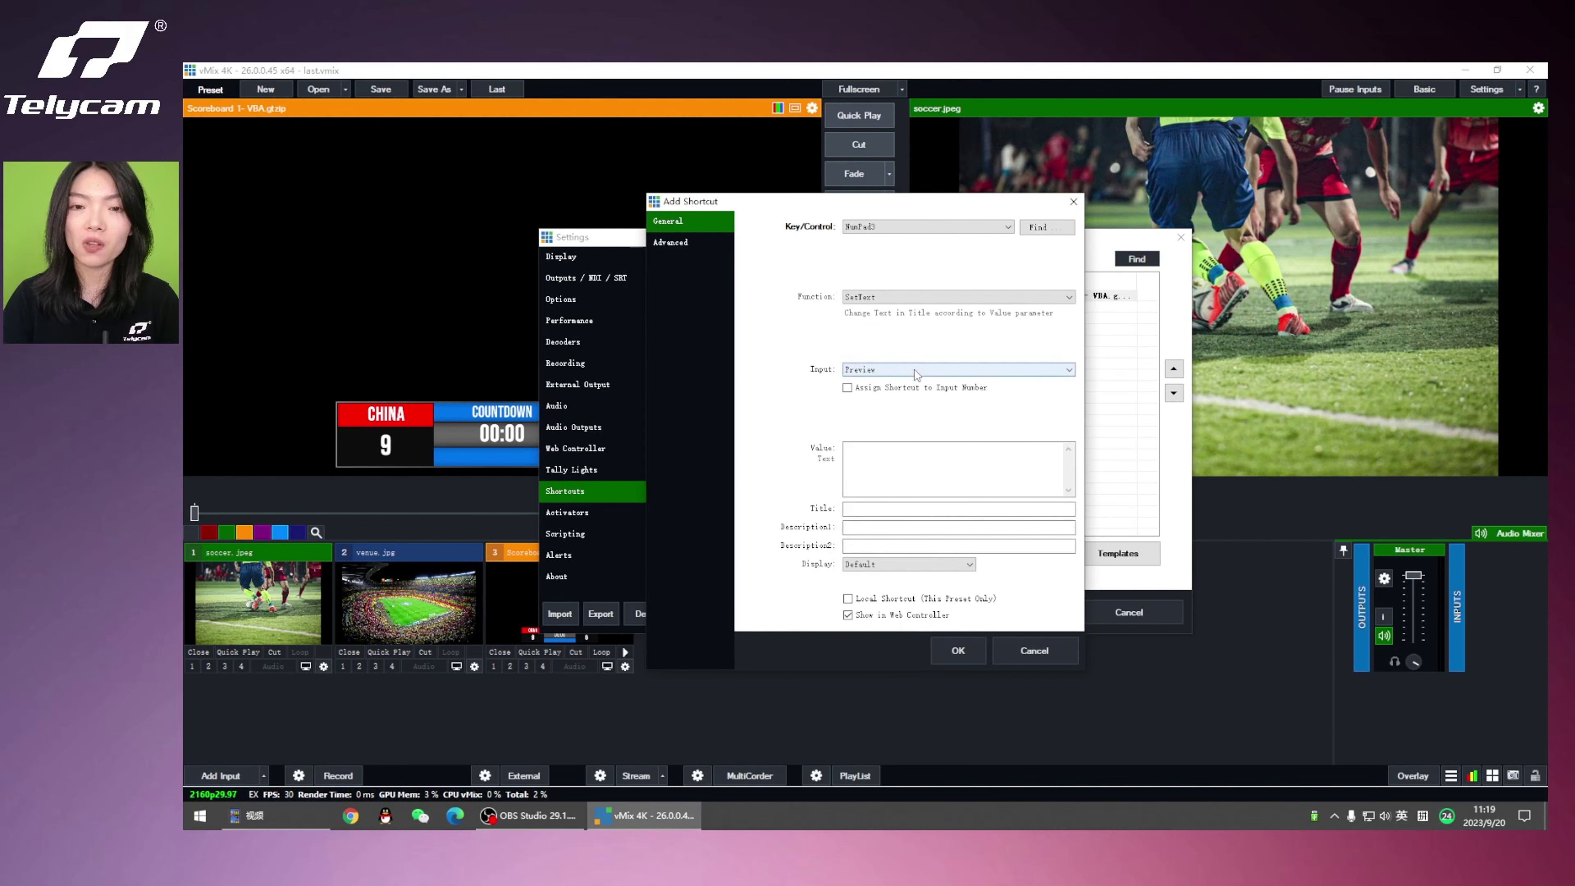
# Target the NumPad3 shortcut at the Away Score Text of input 3 Scoreboard 1.
pyautogui.click(916, 371)
pyautogui.click(898, 408)
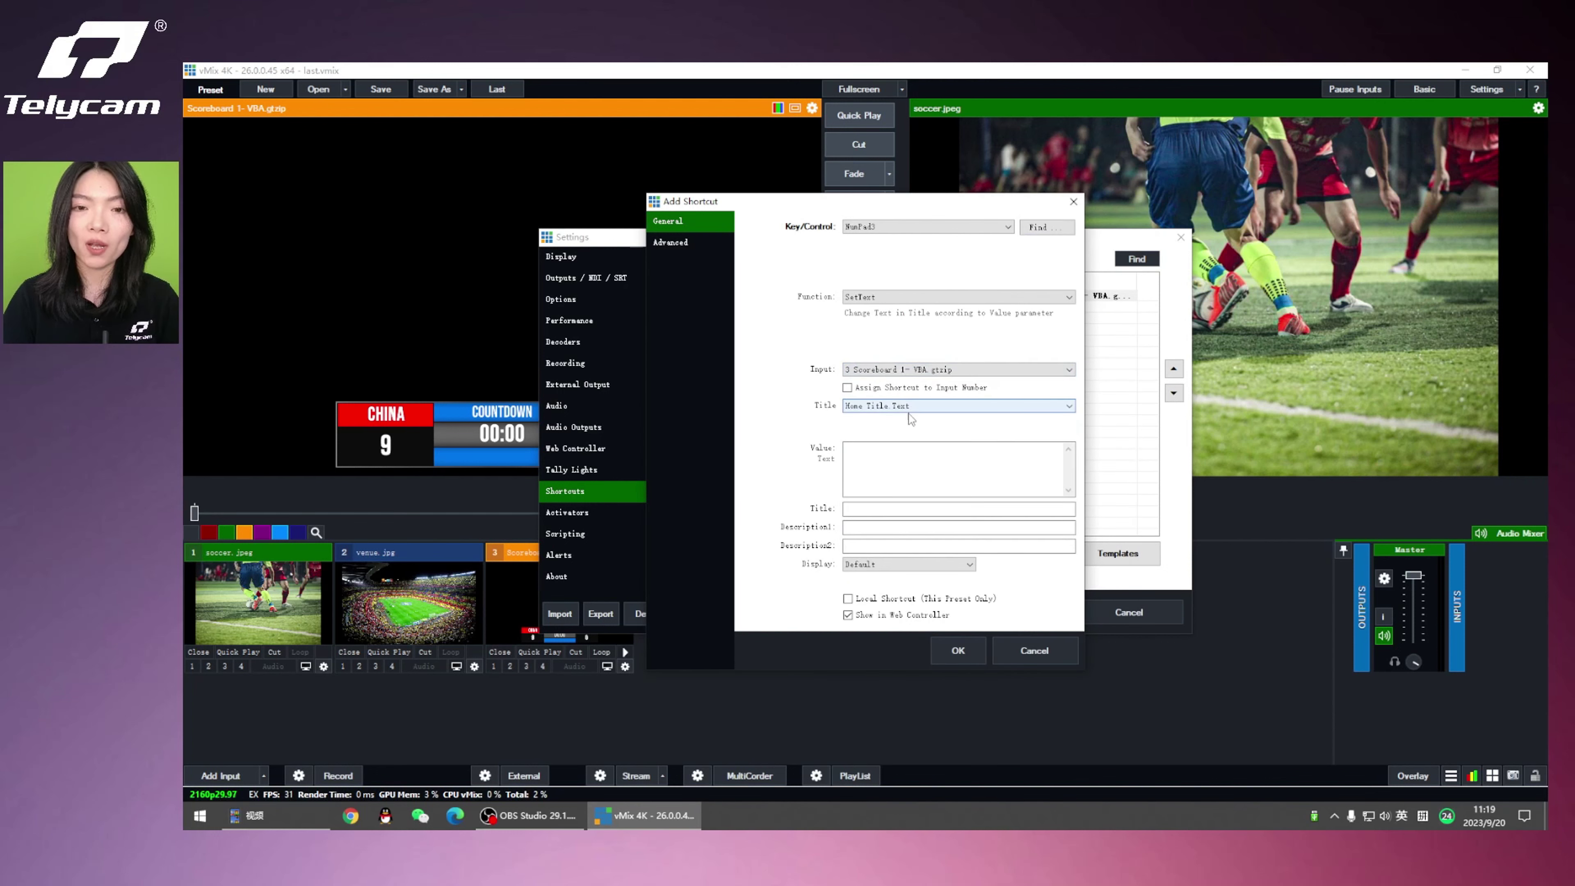
pyautogui.click(899, 408)
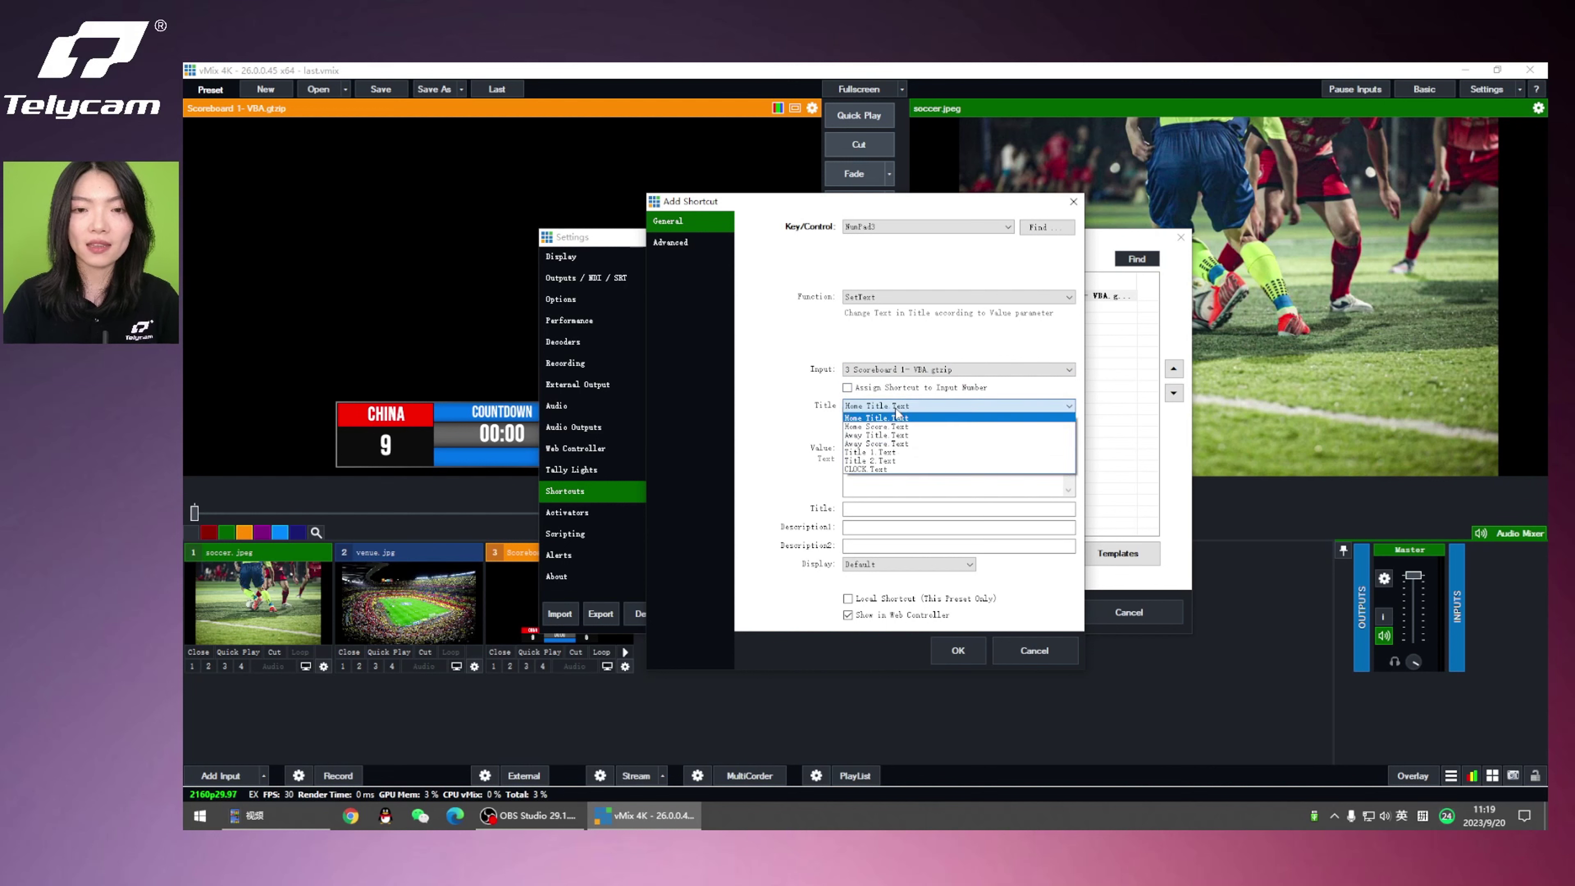
pyautogui.click(891, 451)
# Give the away-score shortcut the value +=3 and title B+3, make it local, then save it and close the settings.
pyautogui.click(881, 454)
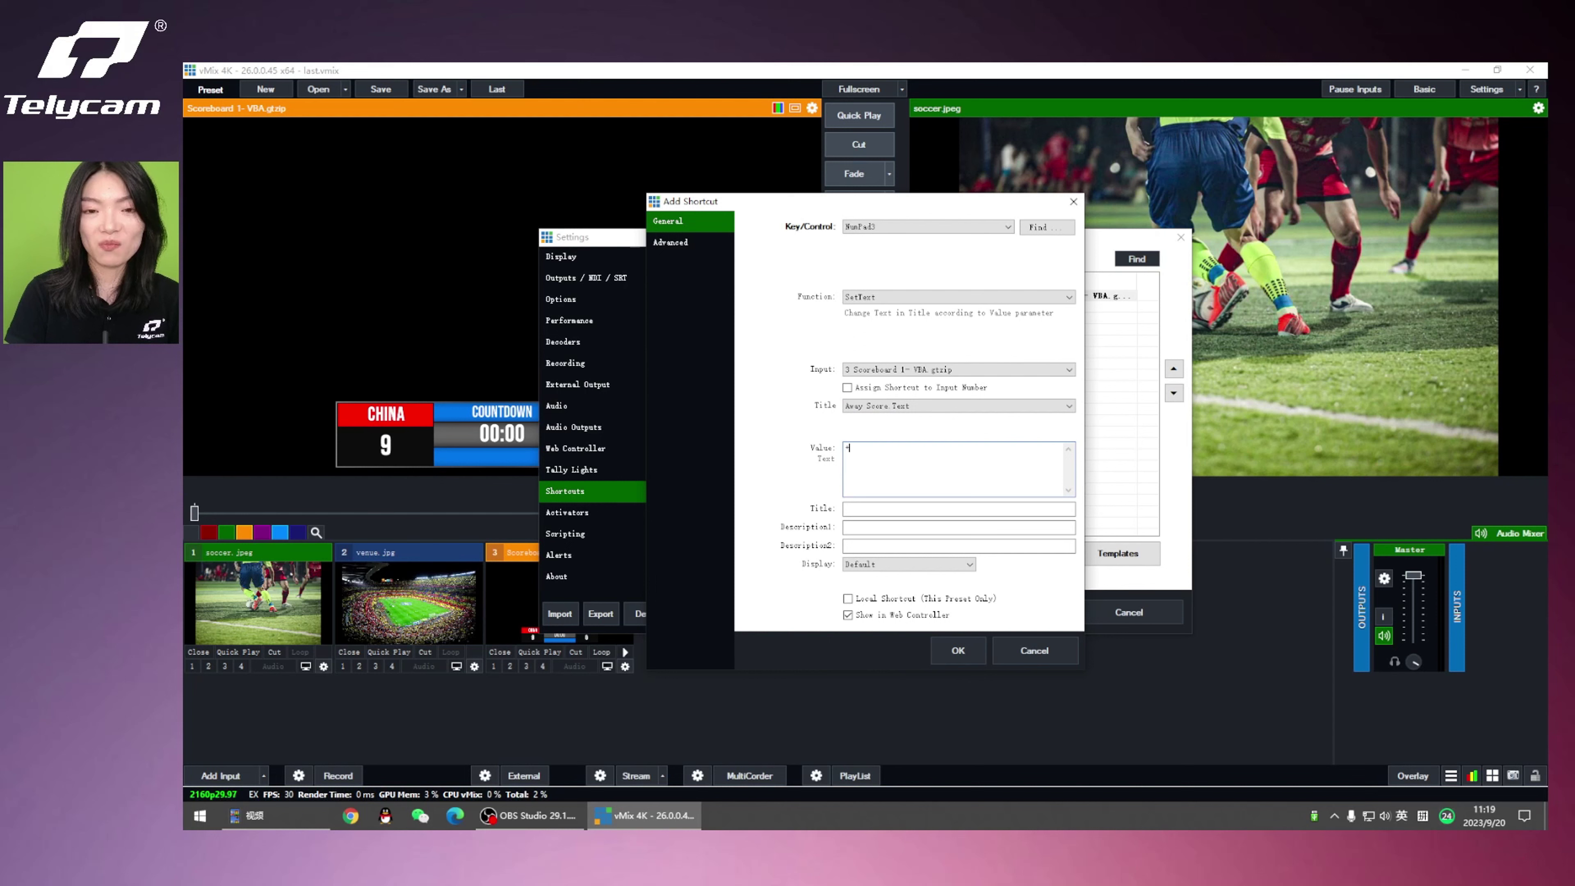
pyautogui.write('+=3')
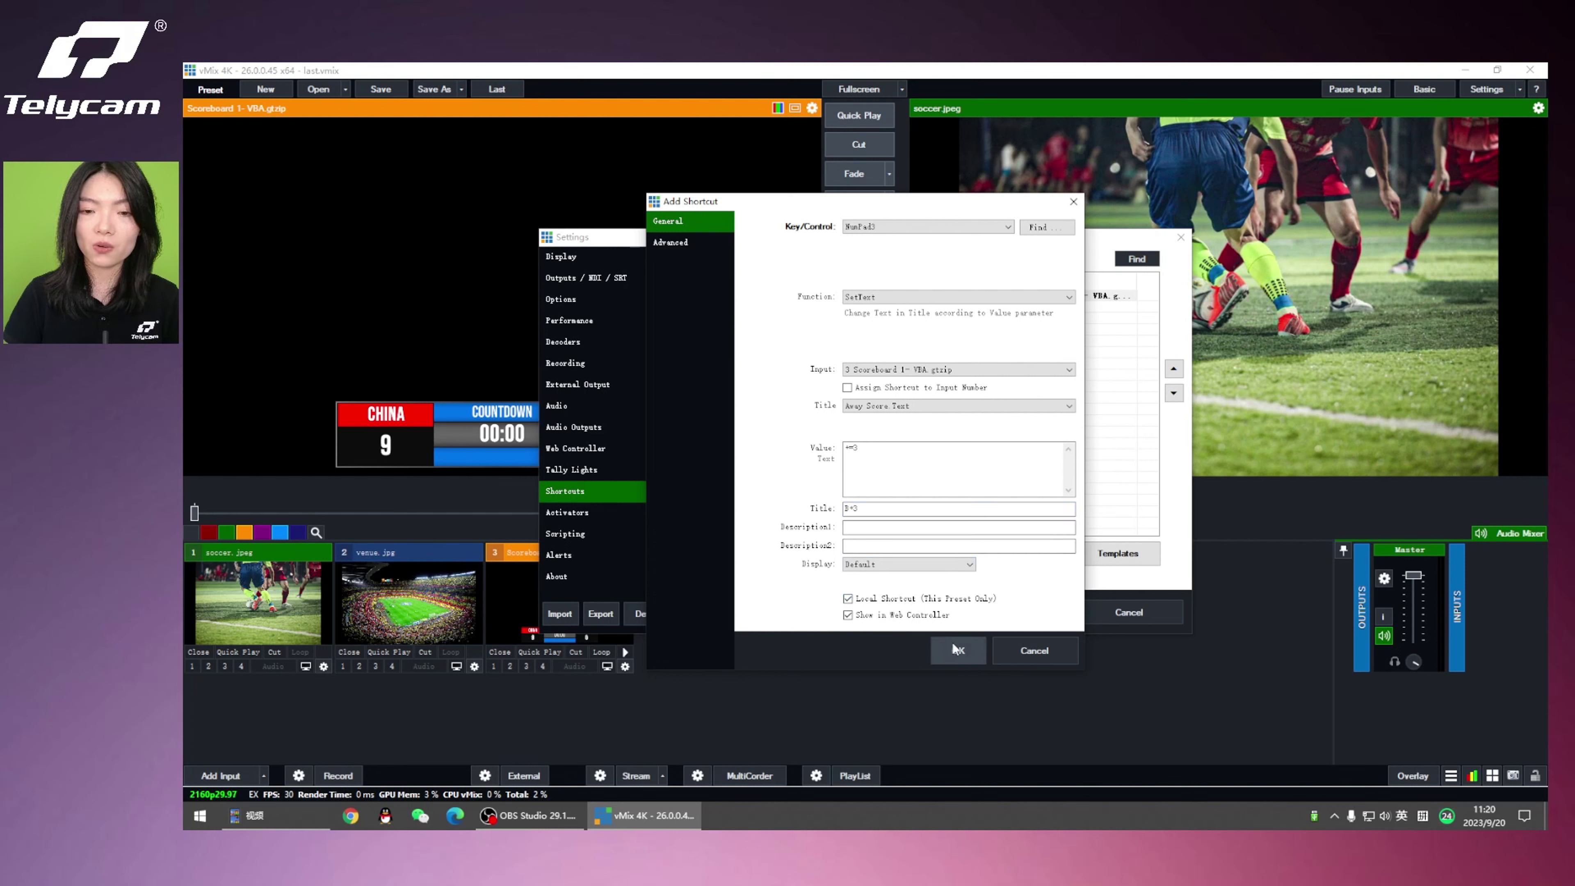
pyautogui.click(965, 654)
pyautogui.click(1027, 613)
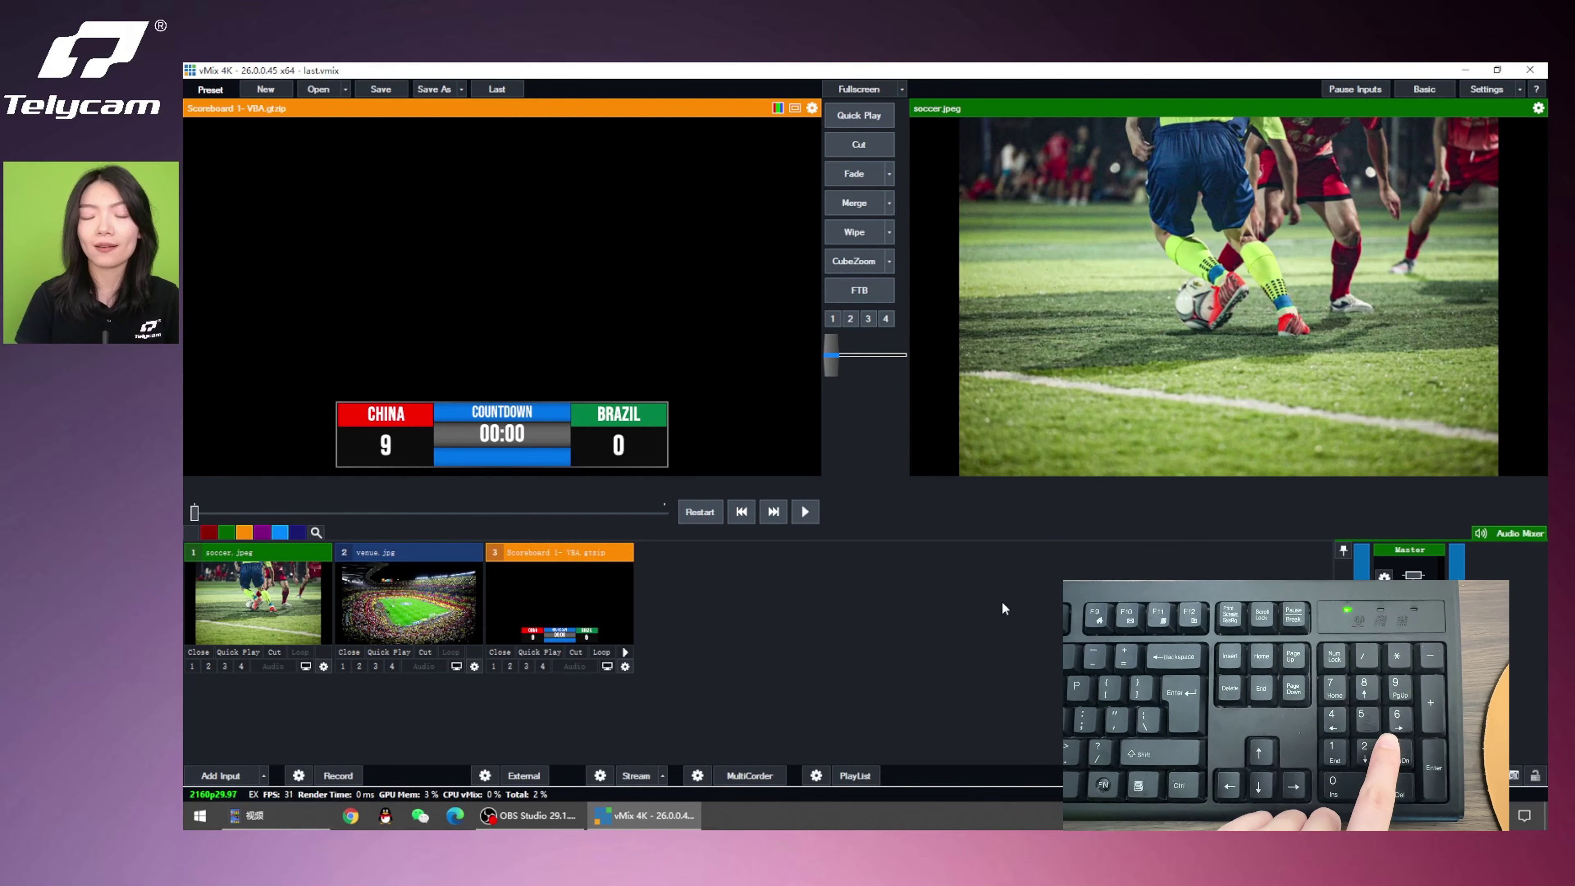
# Trigger the B+3 shortcut twice to raise Brazil's score to 6.
pyautogui.press('KP_3')
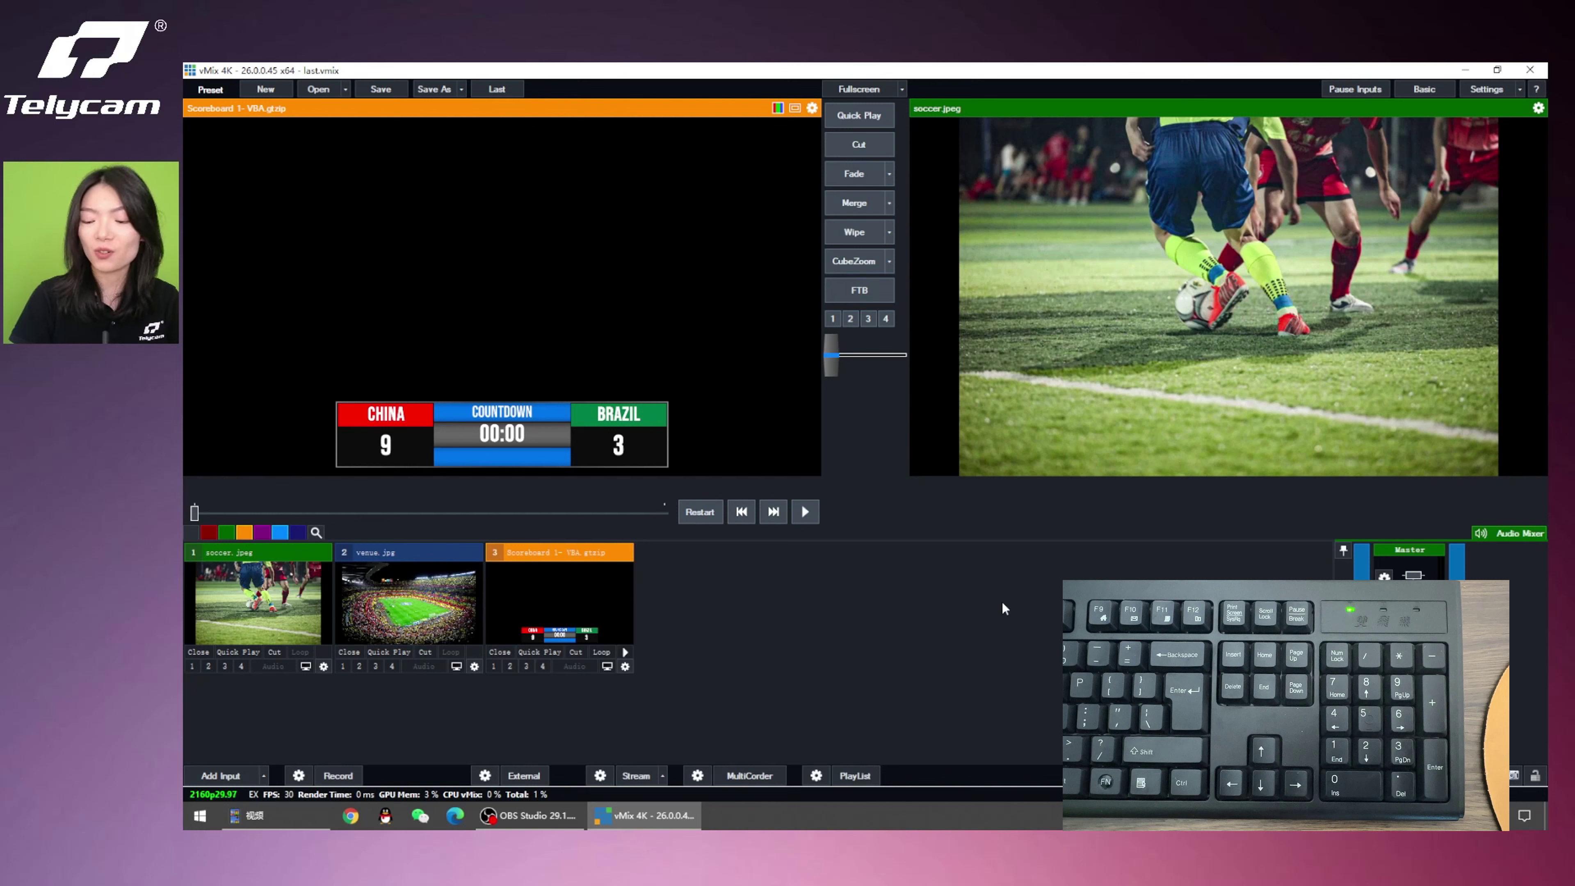
pyautogui.press('KP_3')
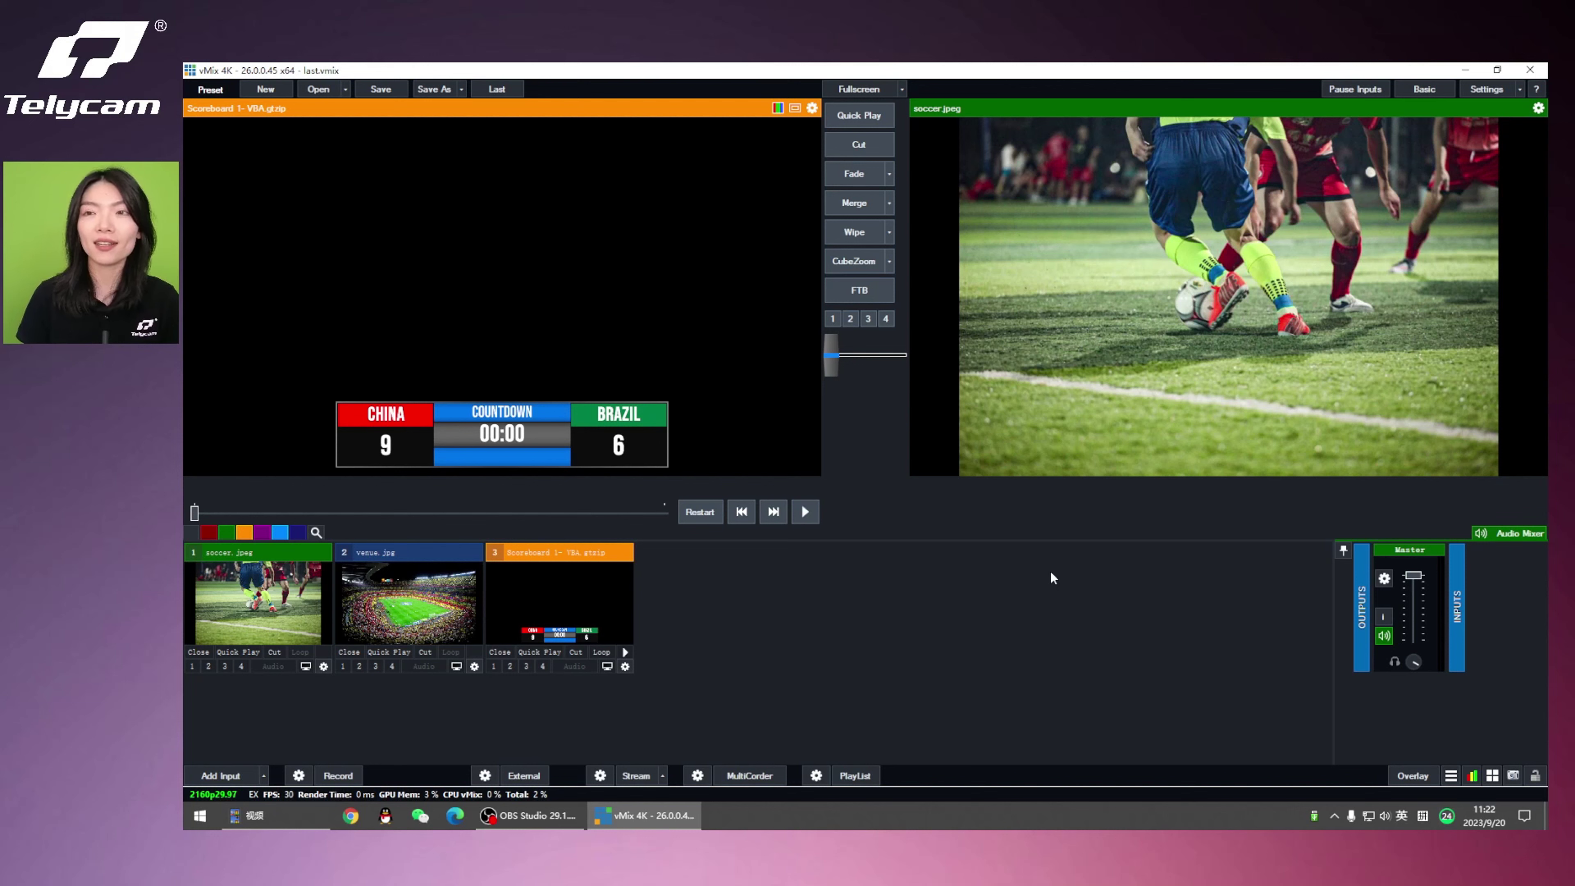
# Clone the C+3 (D3) shortcut in the shortcut settings.
pyautogui.click(1485, 92)
pyautogui.click(564, 490)
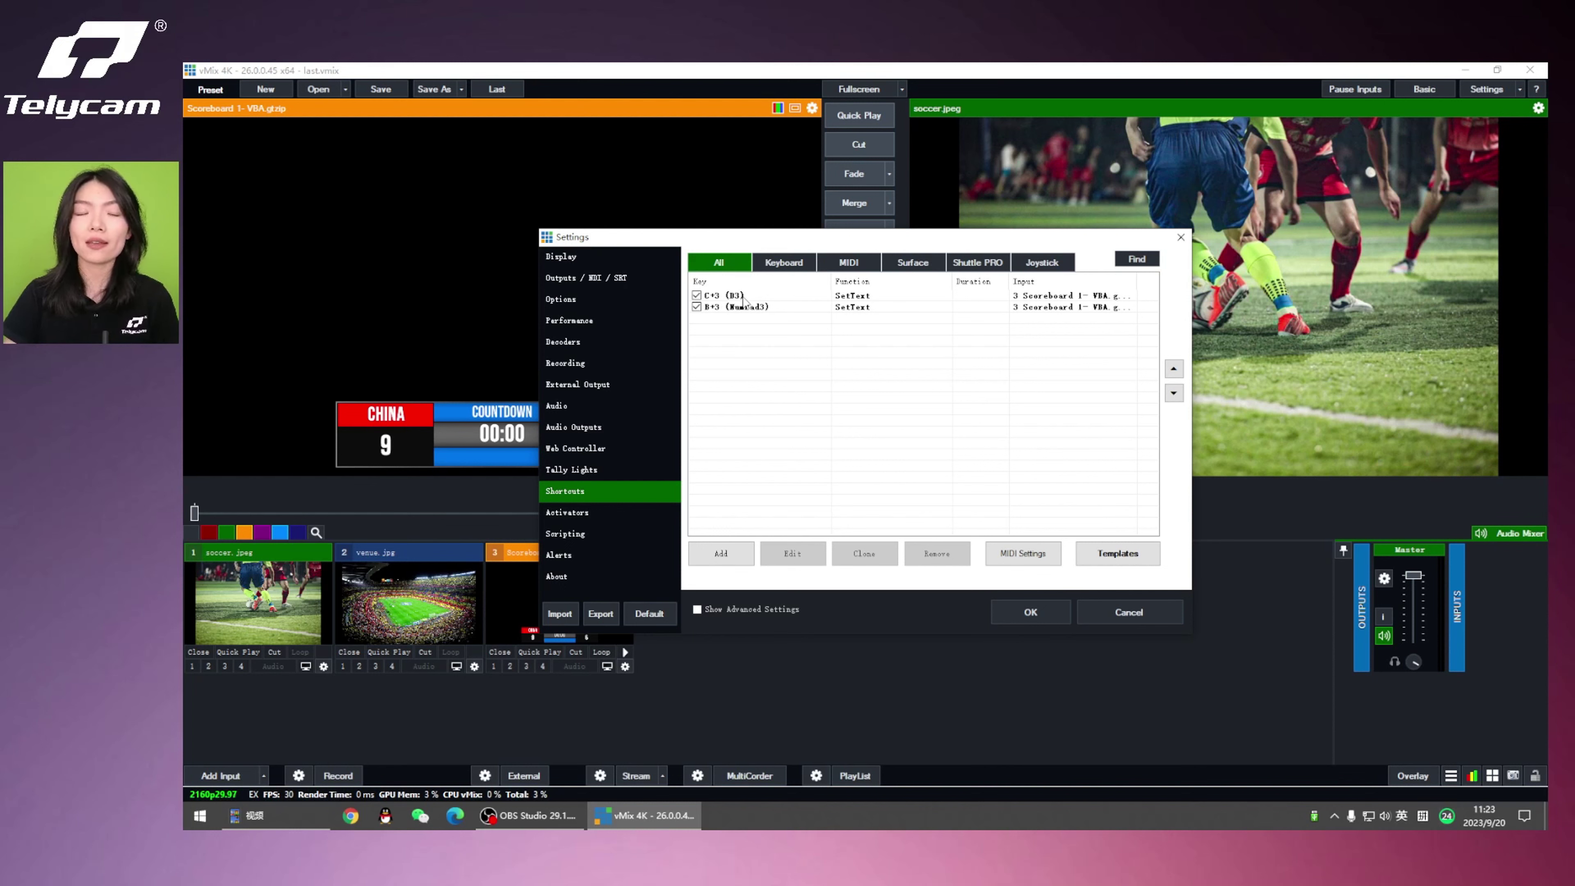
pyautogui.click(780, 297)
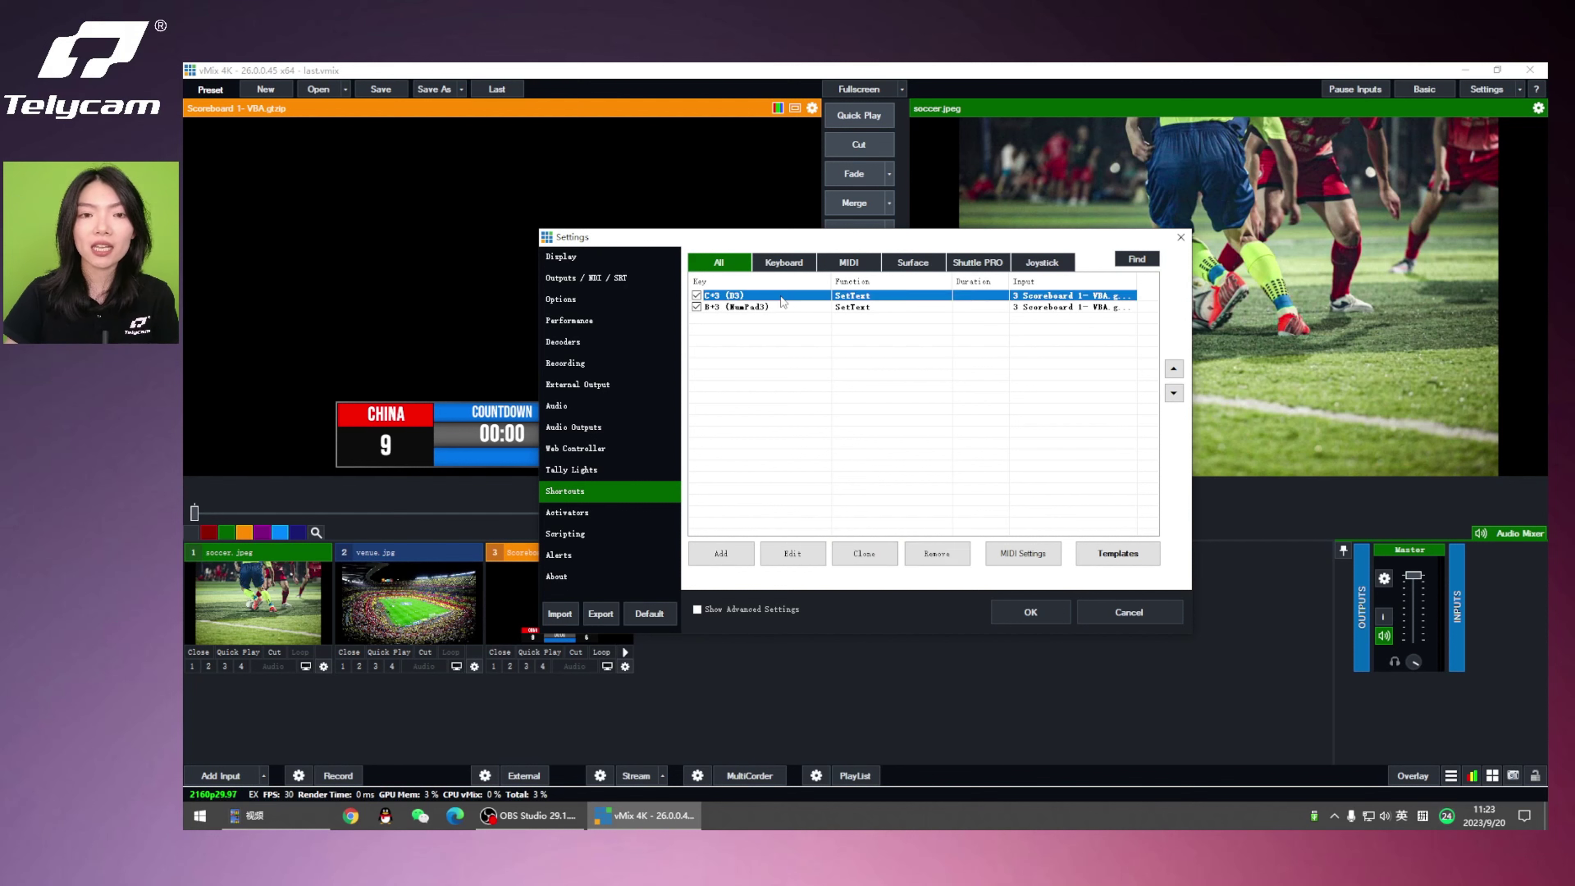
pyautogui.click(864, 553)
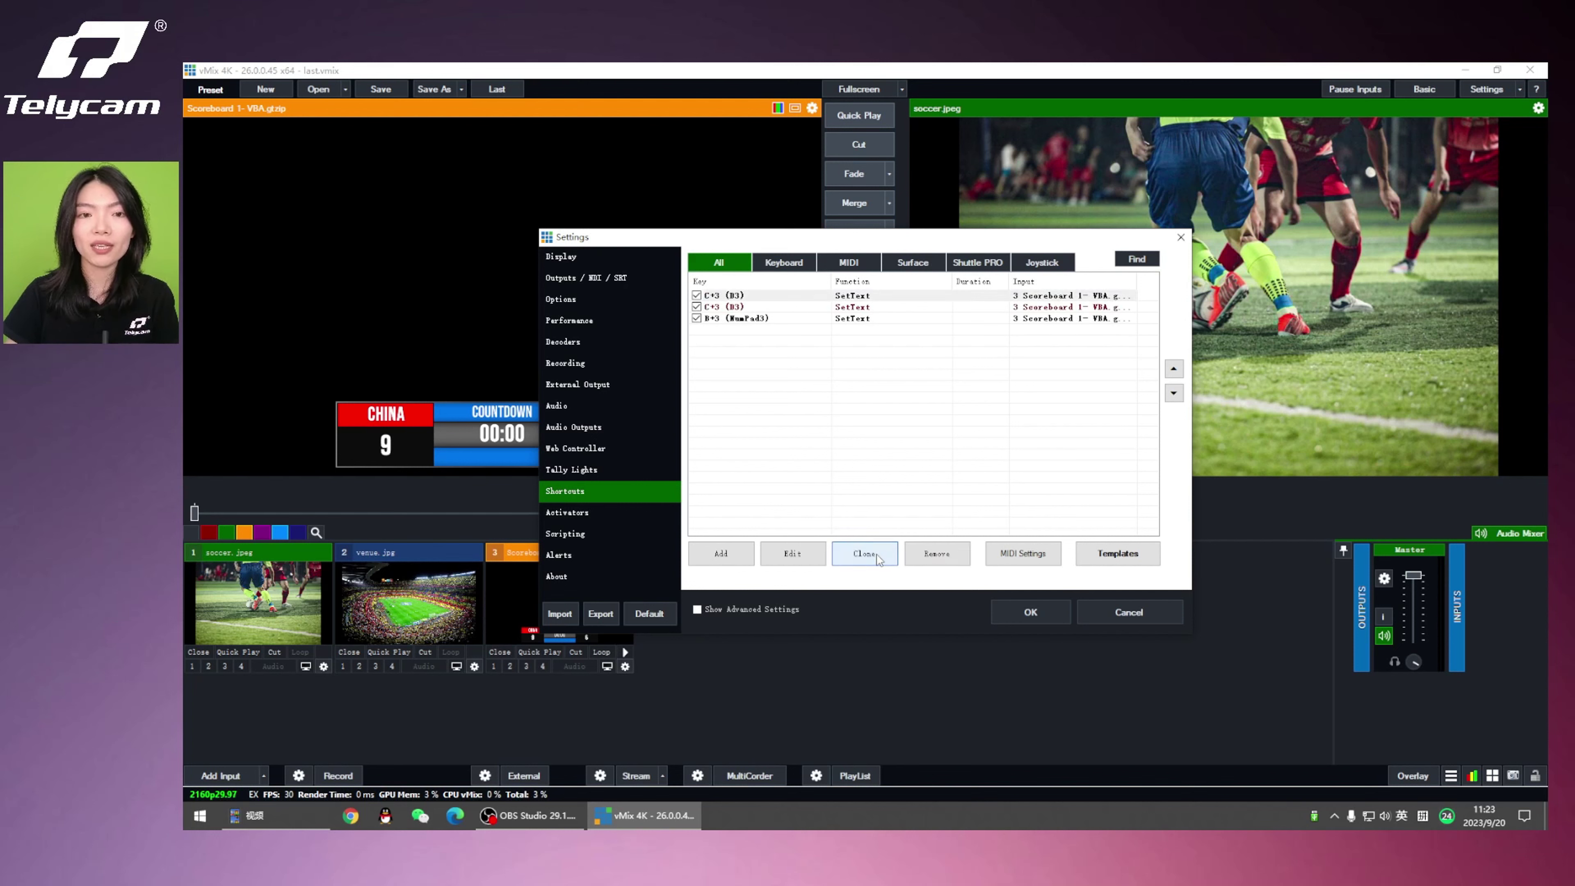
# Open the cloned C+3 shortcut for editing and reassign it to the number 2 key (D2) by detecting the key.
pyautogui.doubleClick(764, 319)
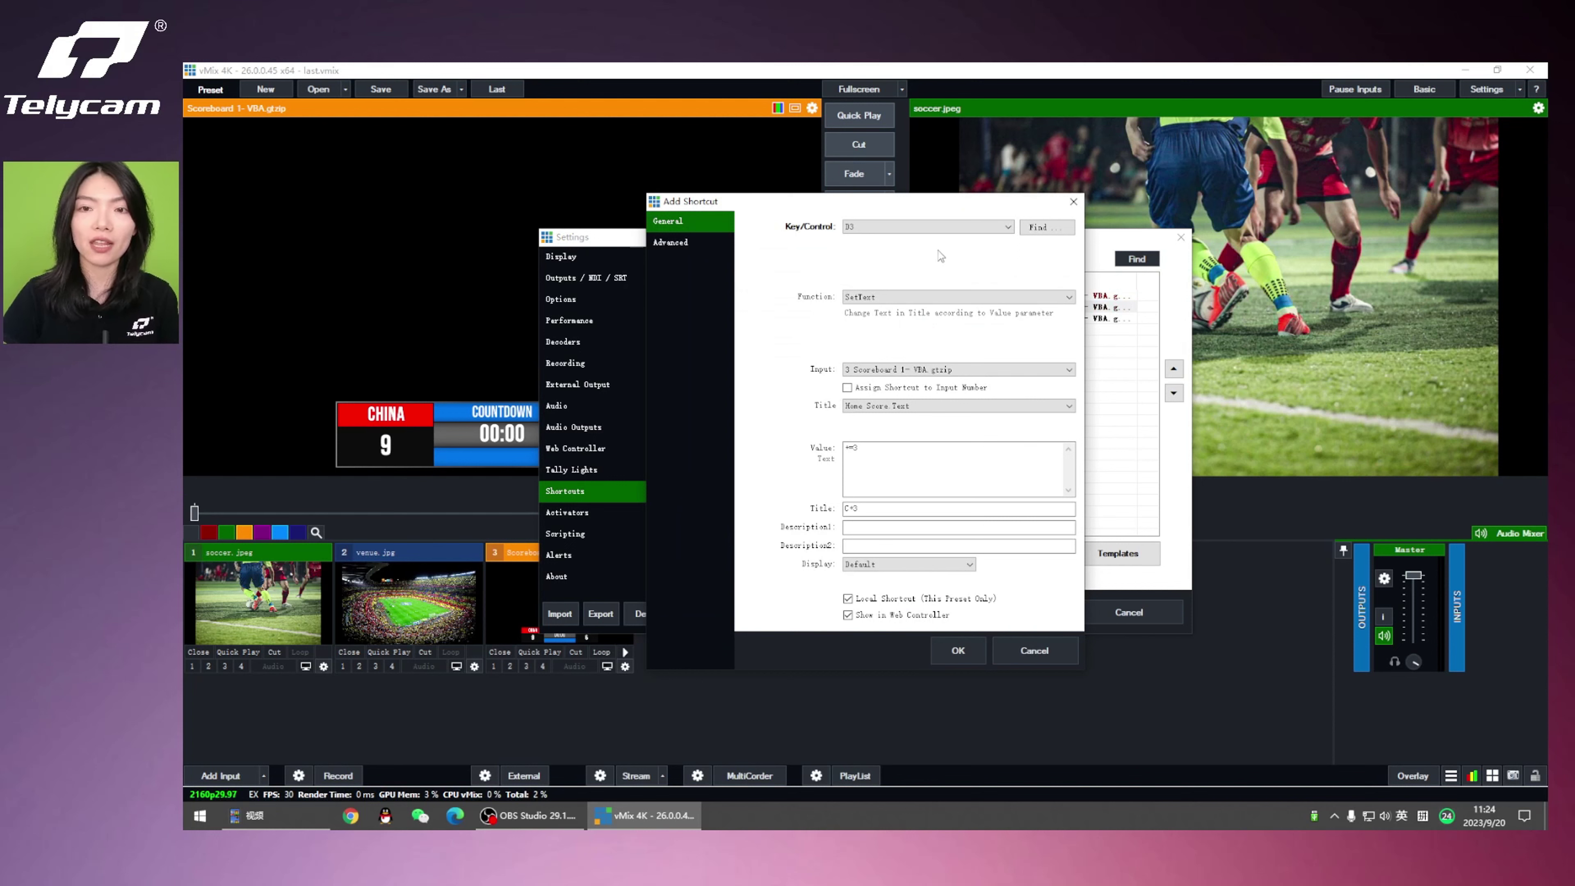
pyautogui.click(1045, 229)
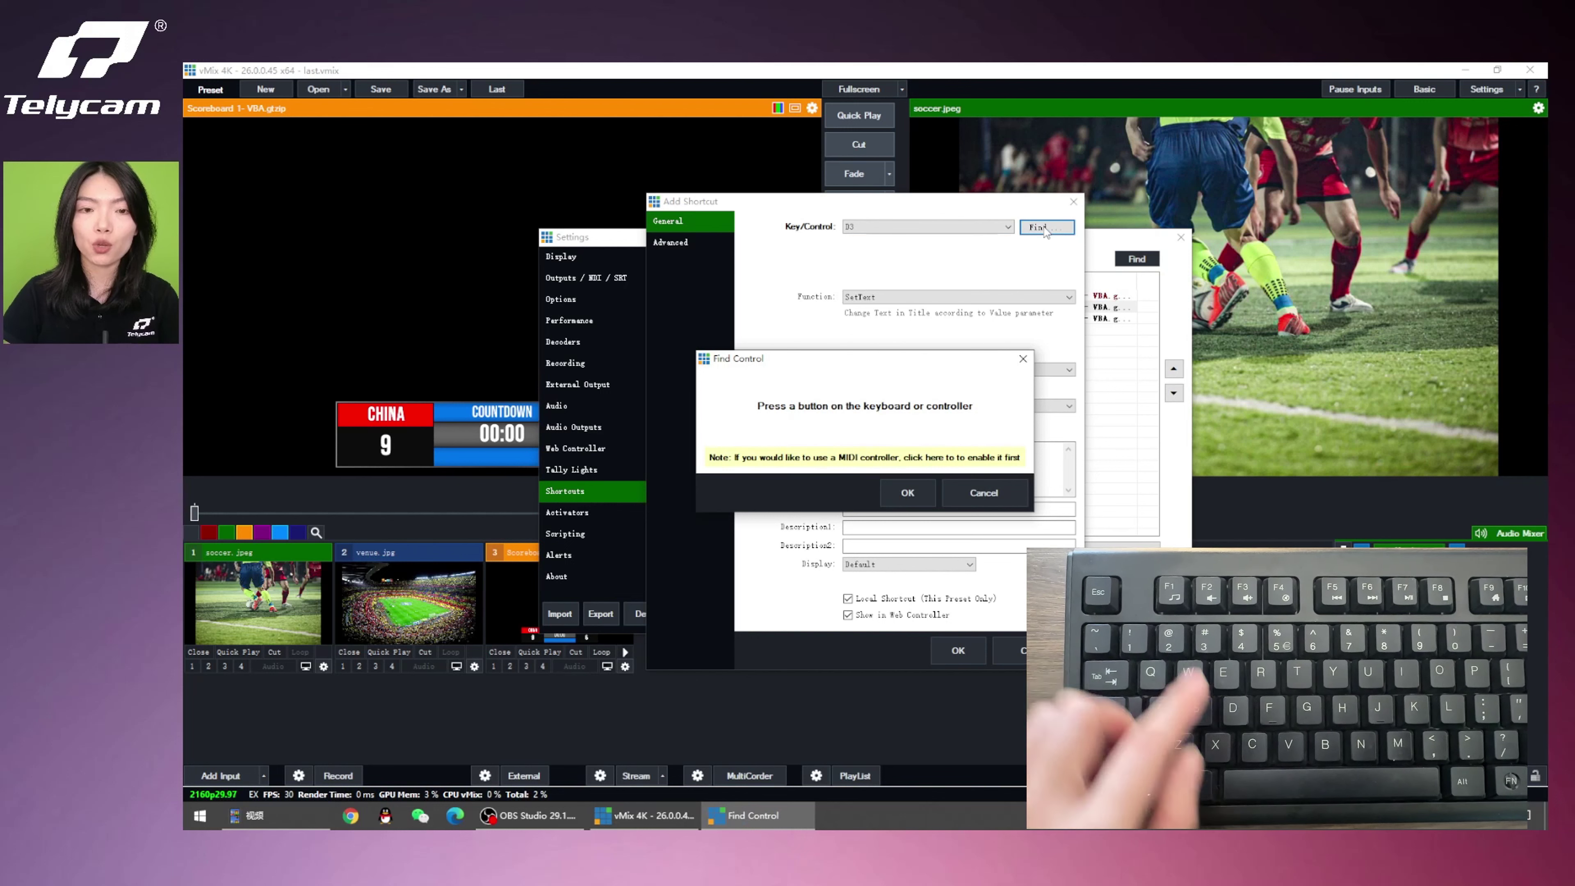
pyautogui.press('2')
pyautogui.click(909, 491)
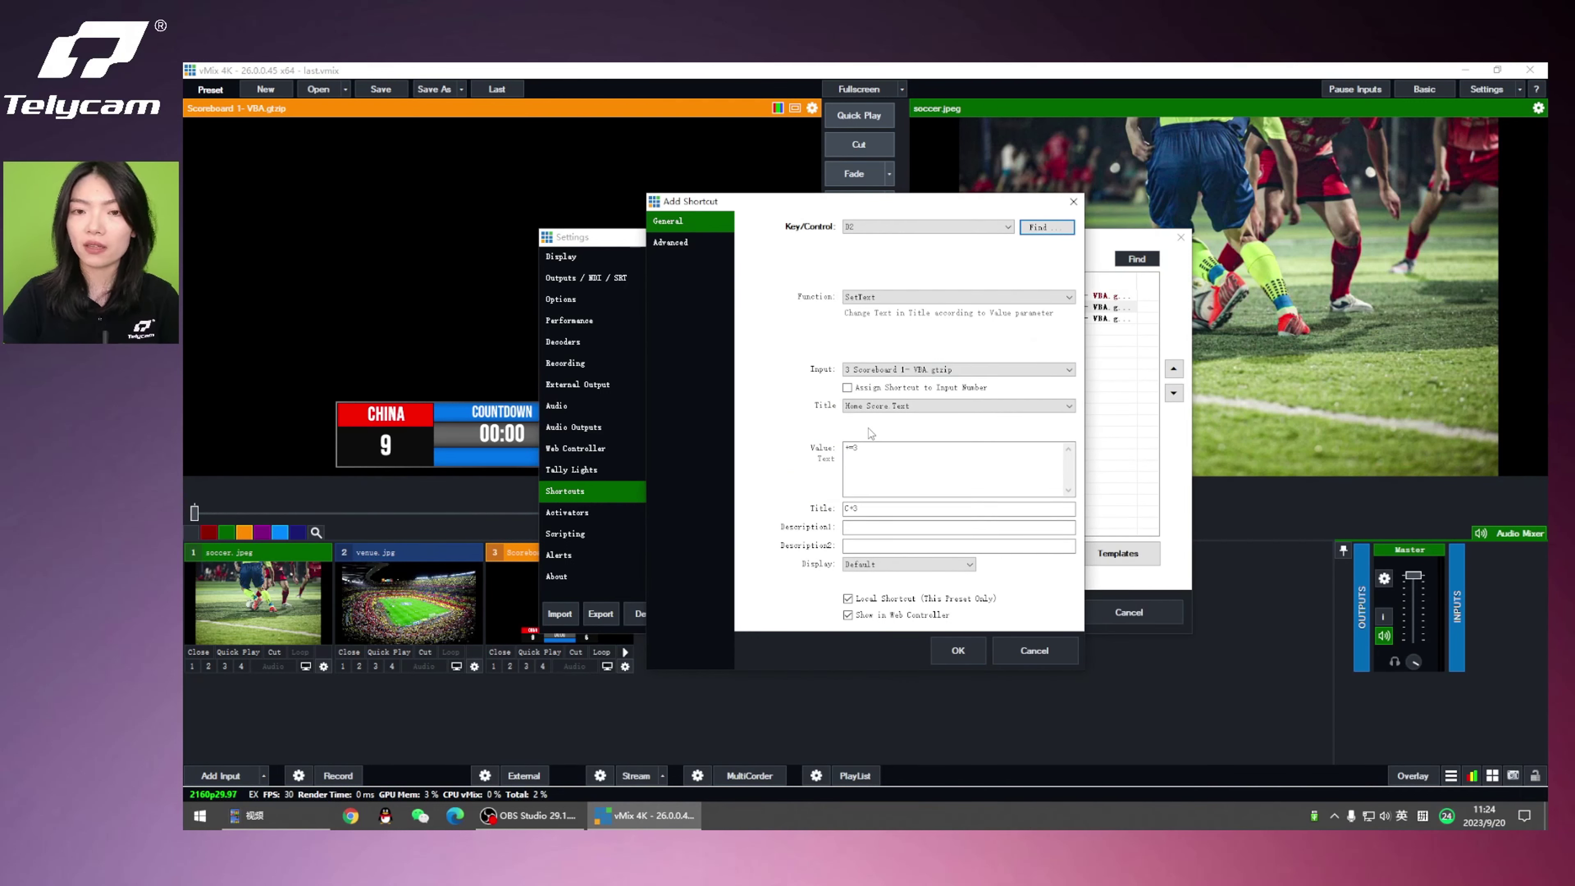
# Give the cloned D2 shortcut the value +=2 and title C+2, then save it and close the settings.
pyautogui.click(891, 447)
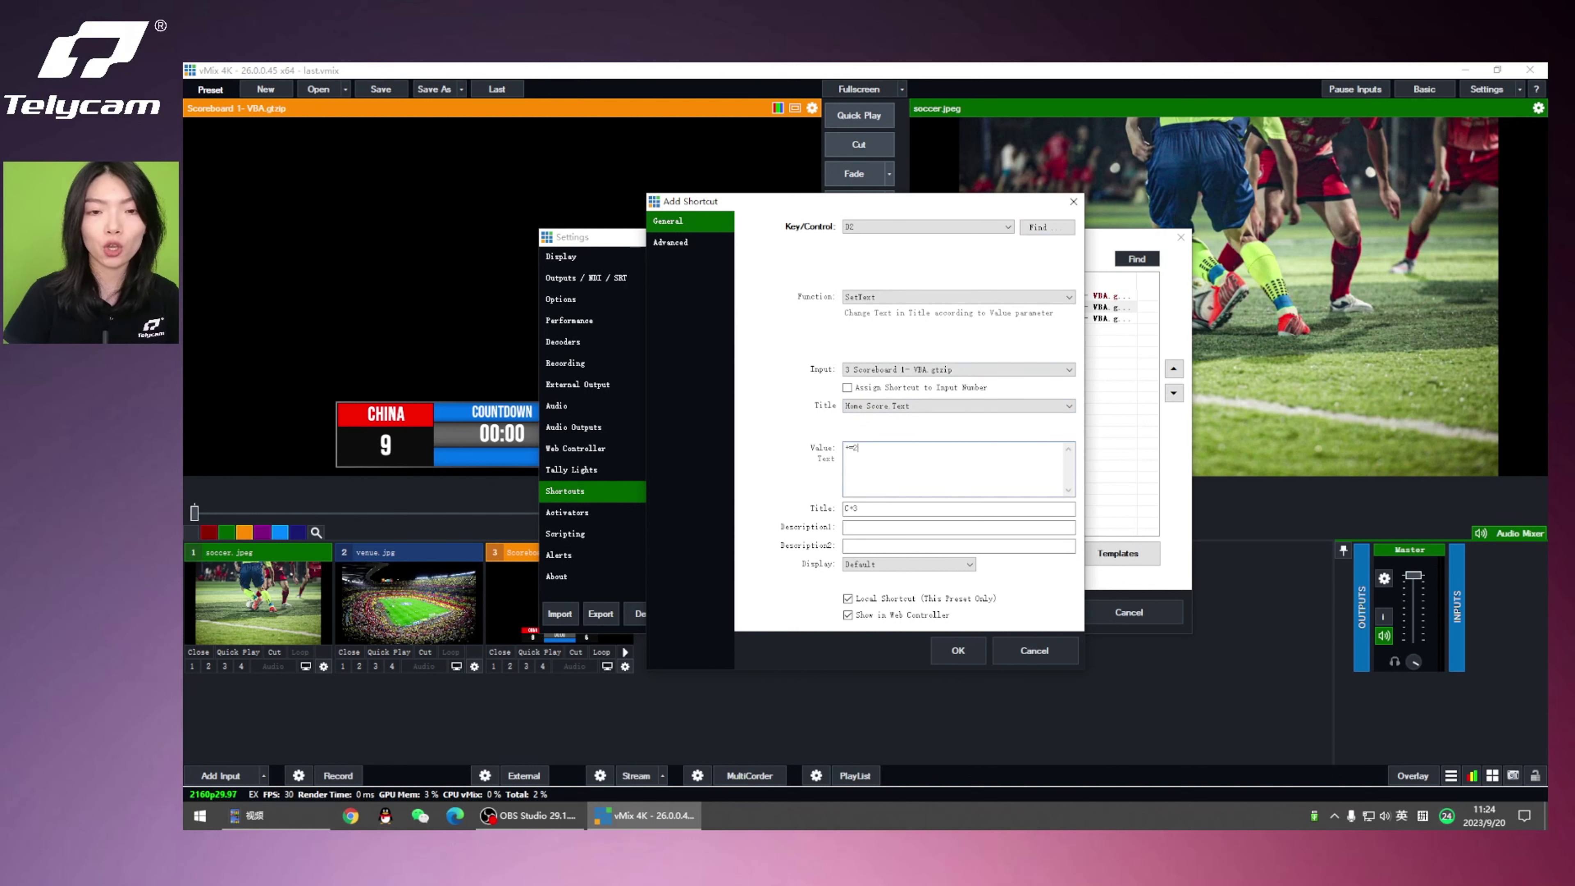
pyautogui.press('BackSpace')
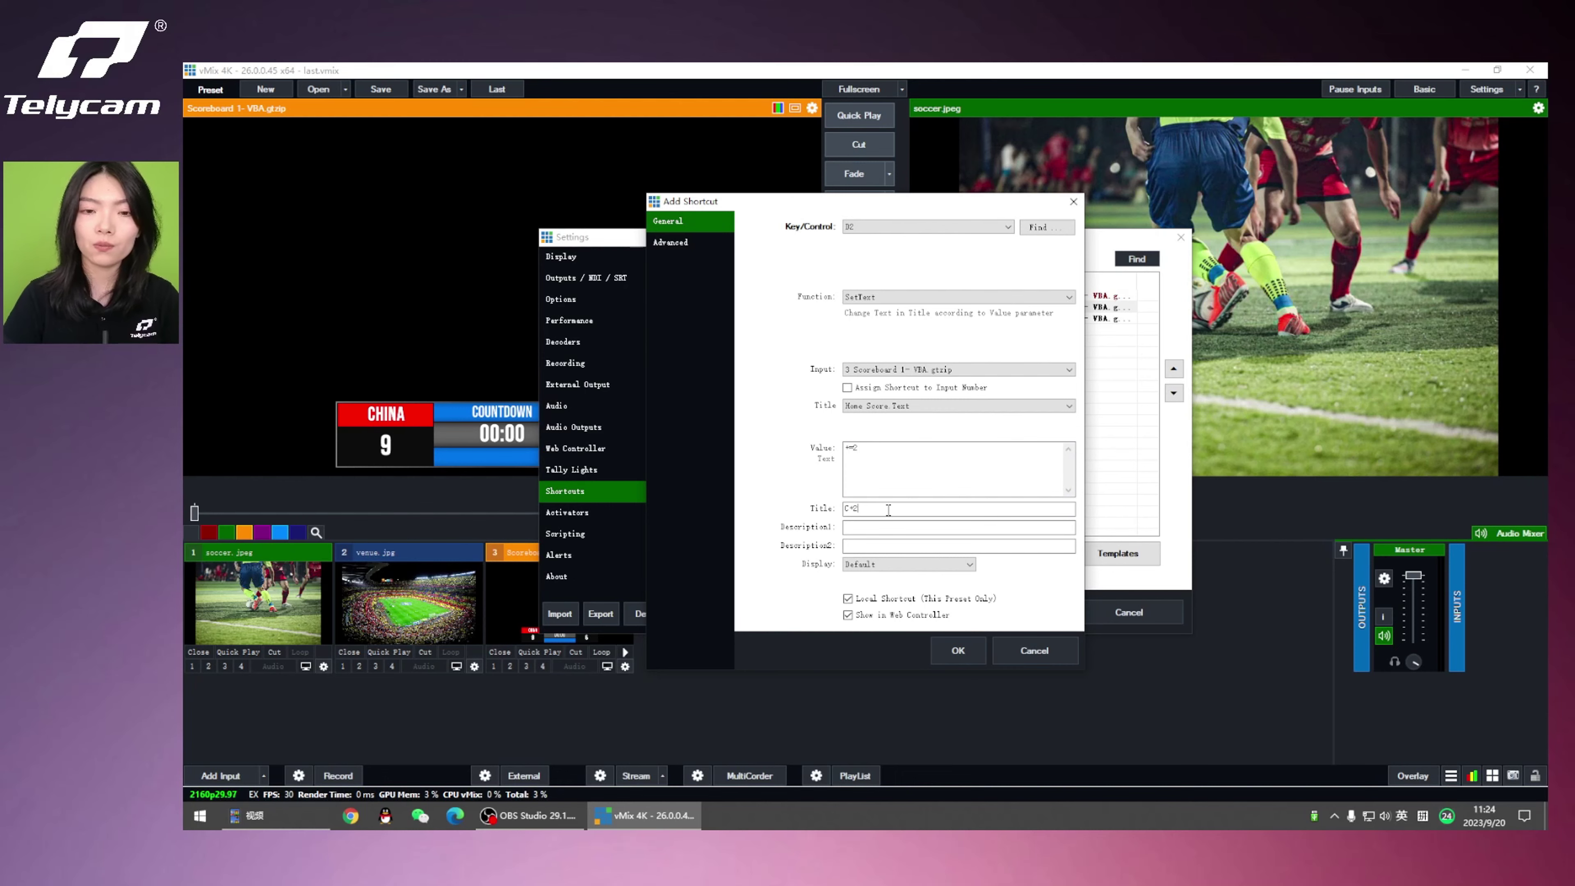
pyautogui.click(966, 653)
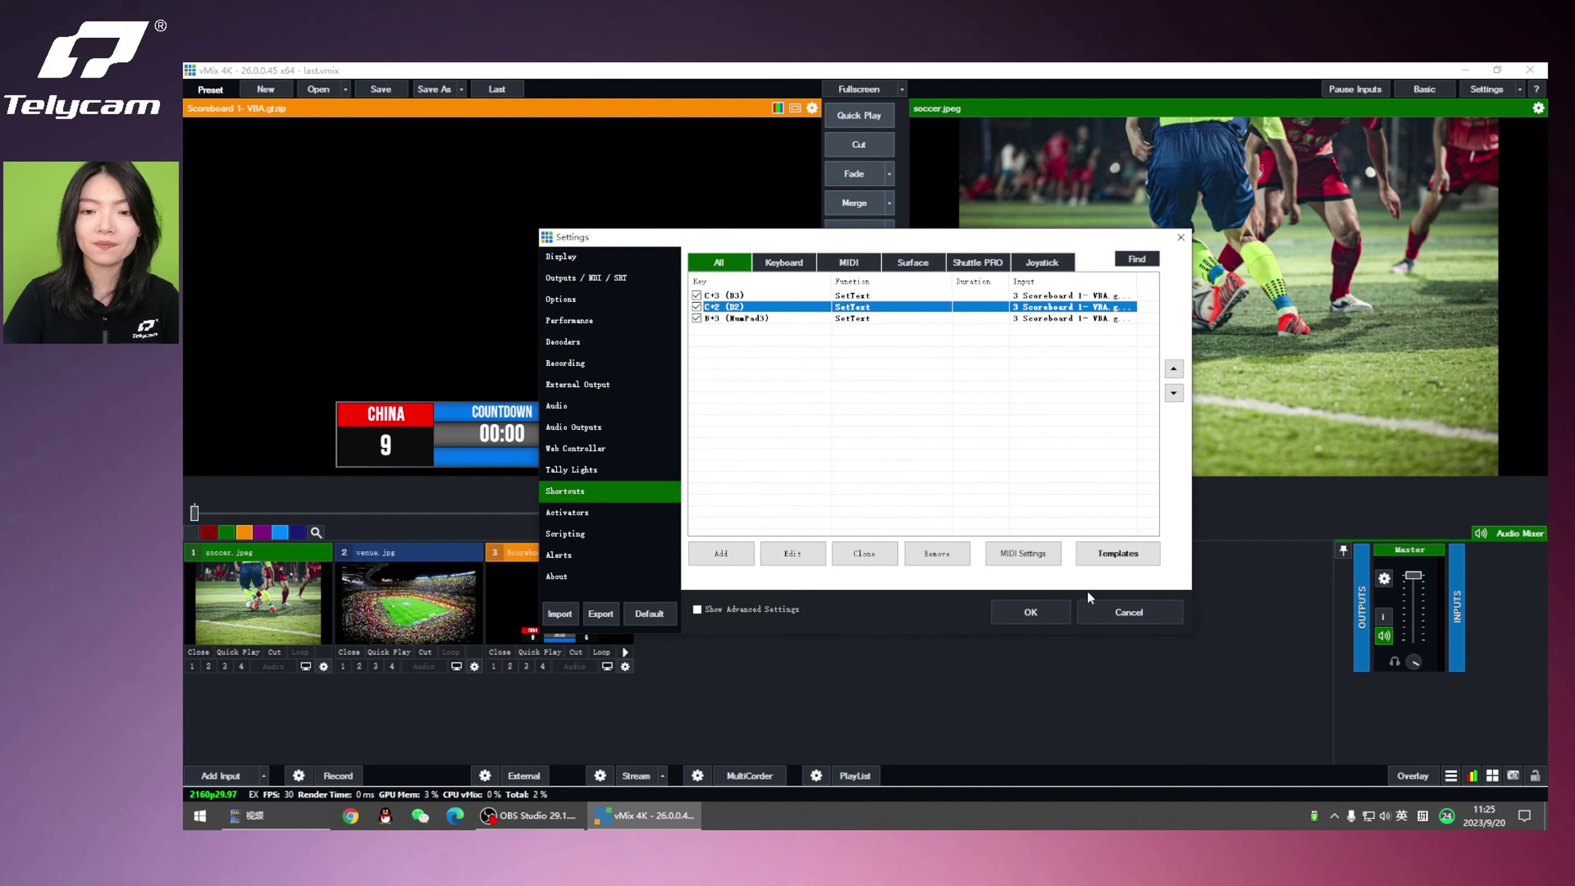
pyautogui.click(1042, 618)
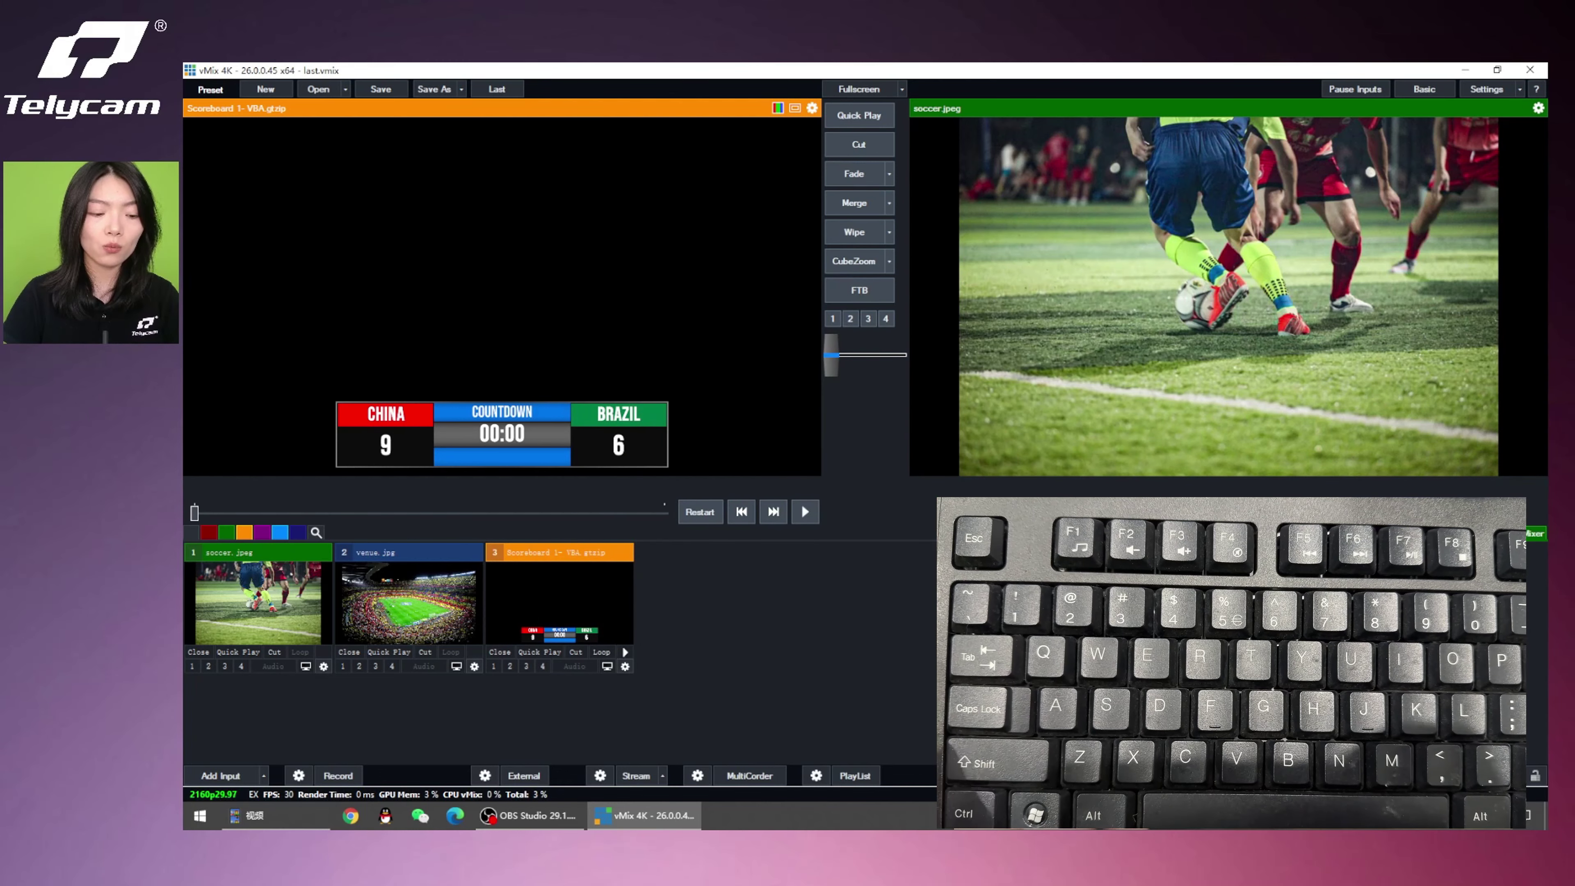
# Trigger the C+2, C+3 and C+2 shortcuts in turn to raise China's score to 16.
pyautogui.press('2')
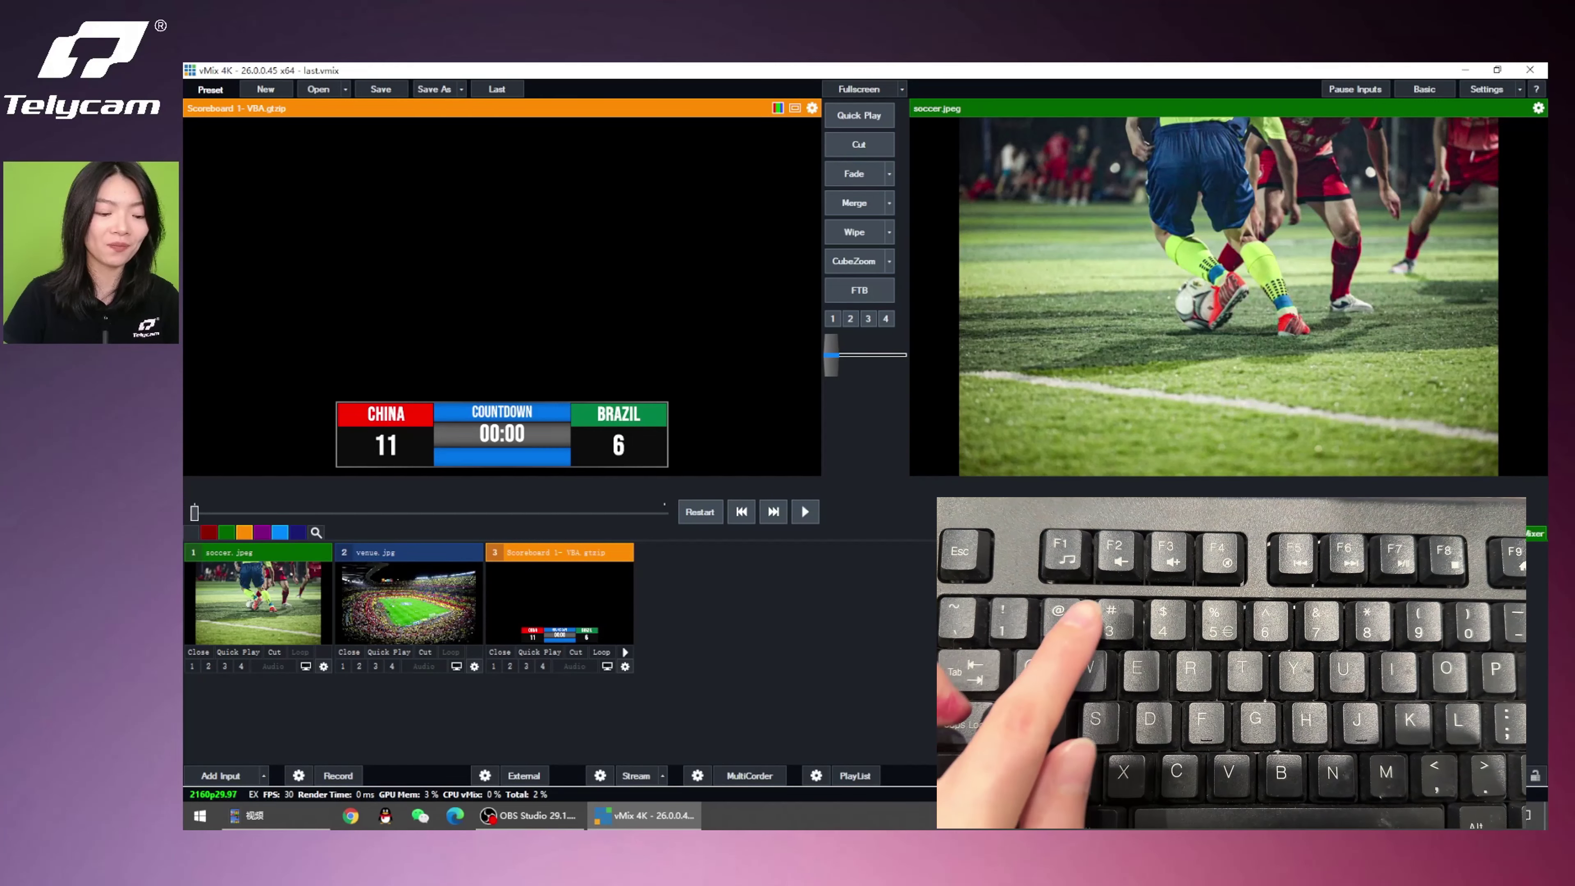
pyautogui.press('3')
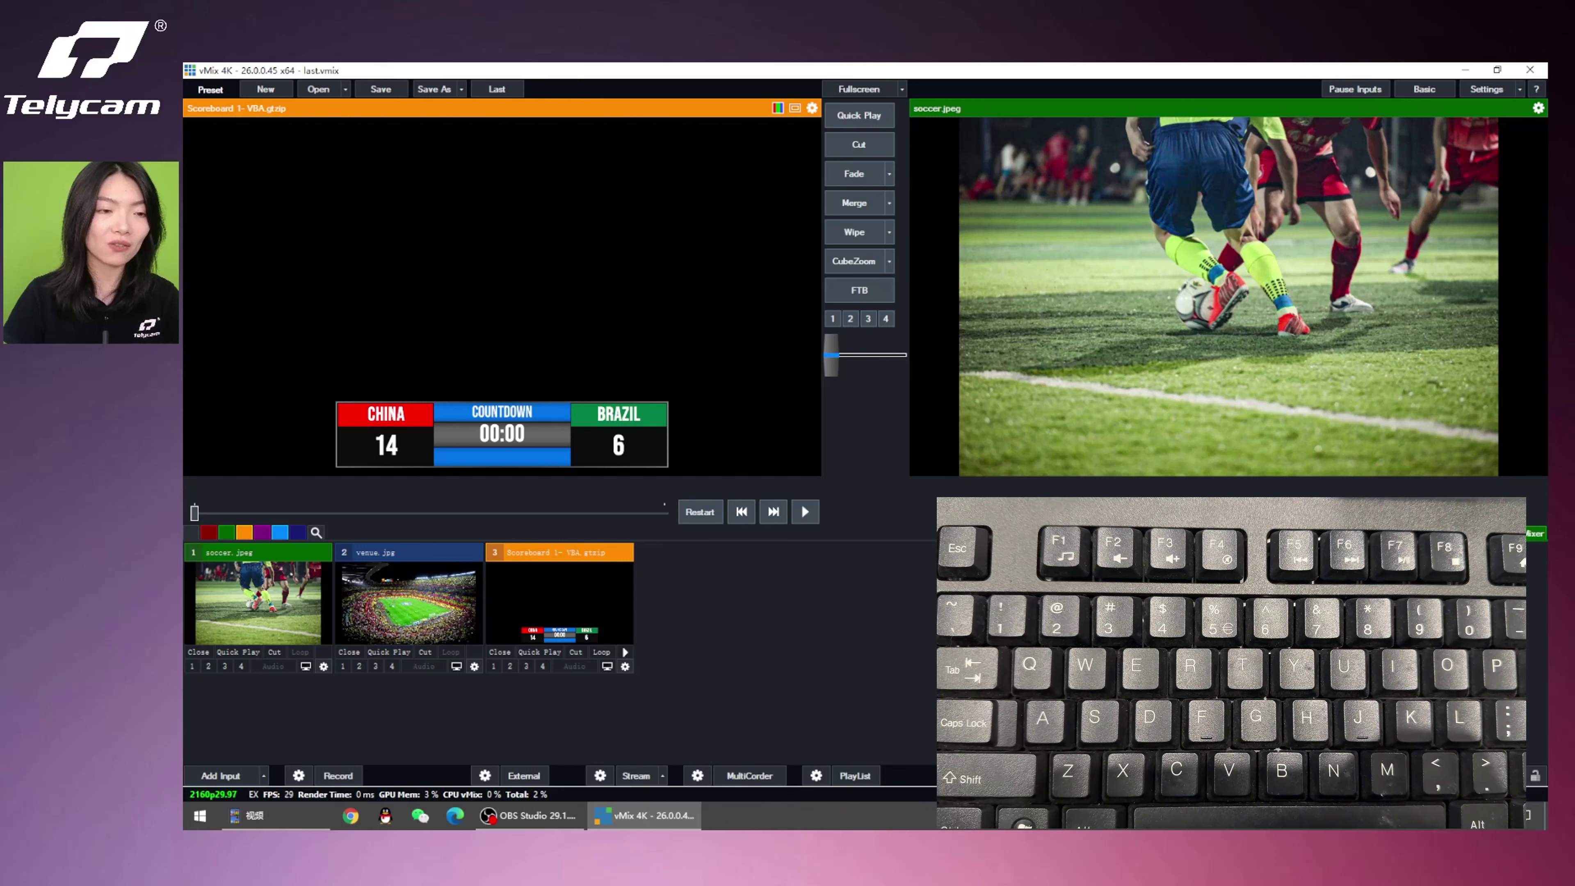
pyautogui.press('2')
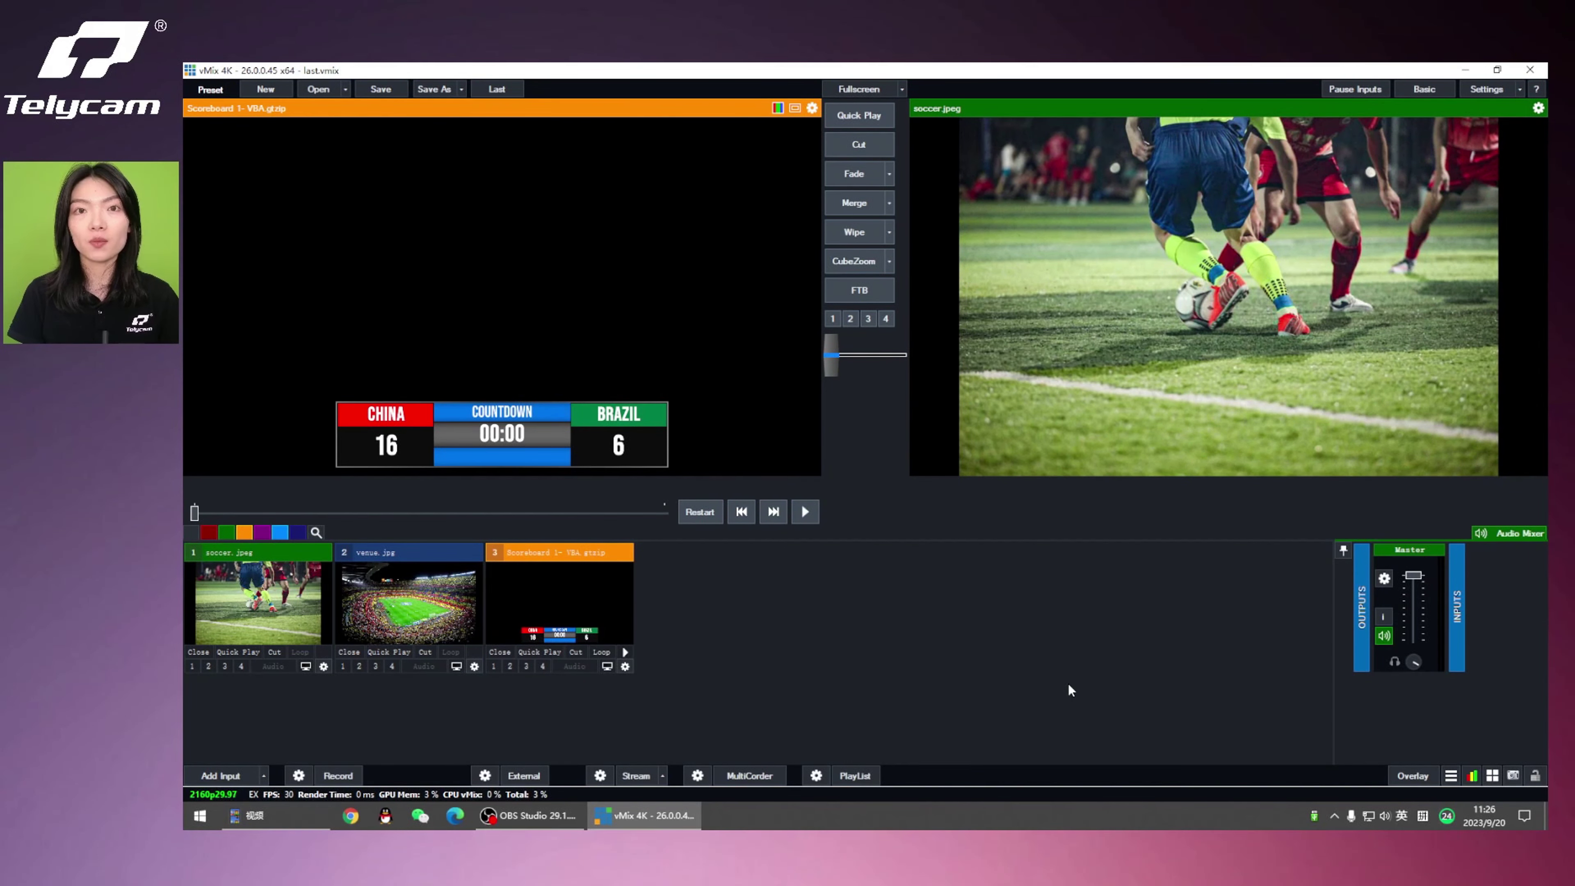
# Clone the C+2 (D2) shortcut in the shortcut settings.
pyautogui.click(1486, 89)
pyautogui.click(564, 491)
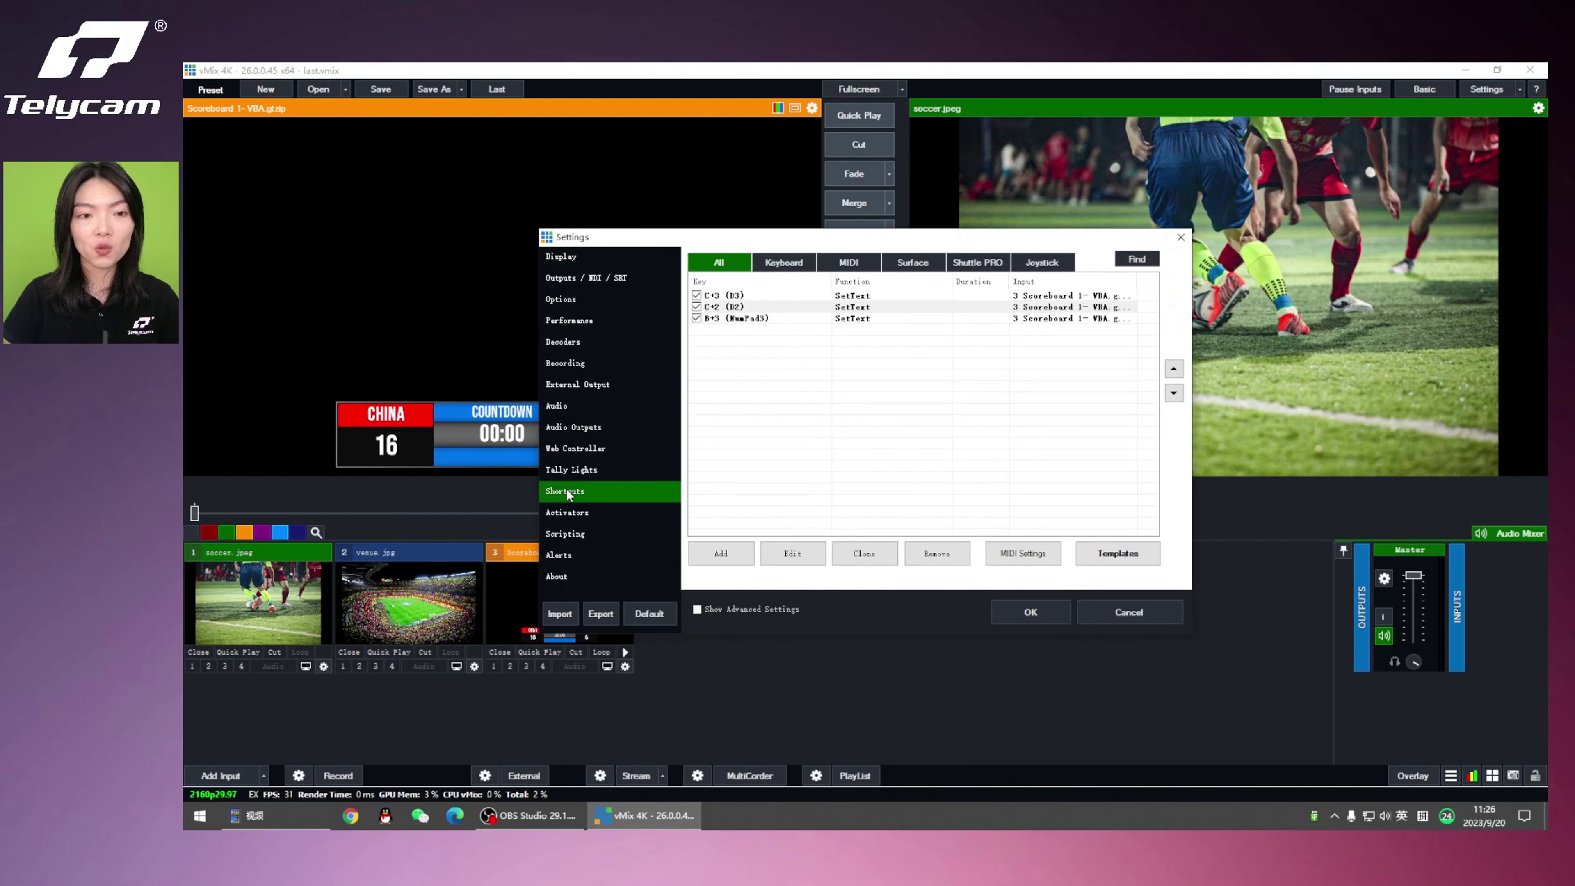
pyautogui.click(723, 306)
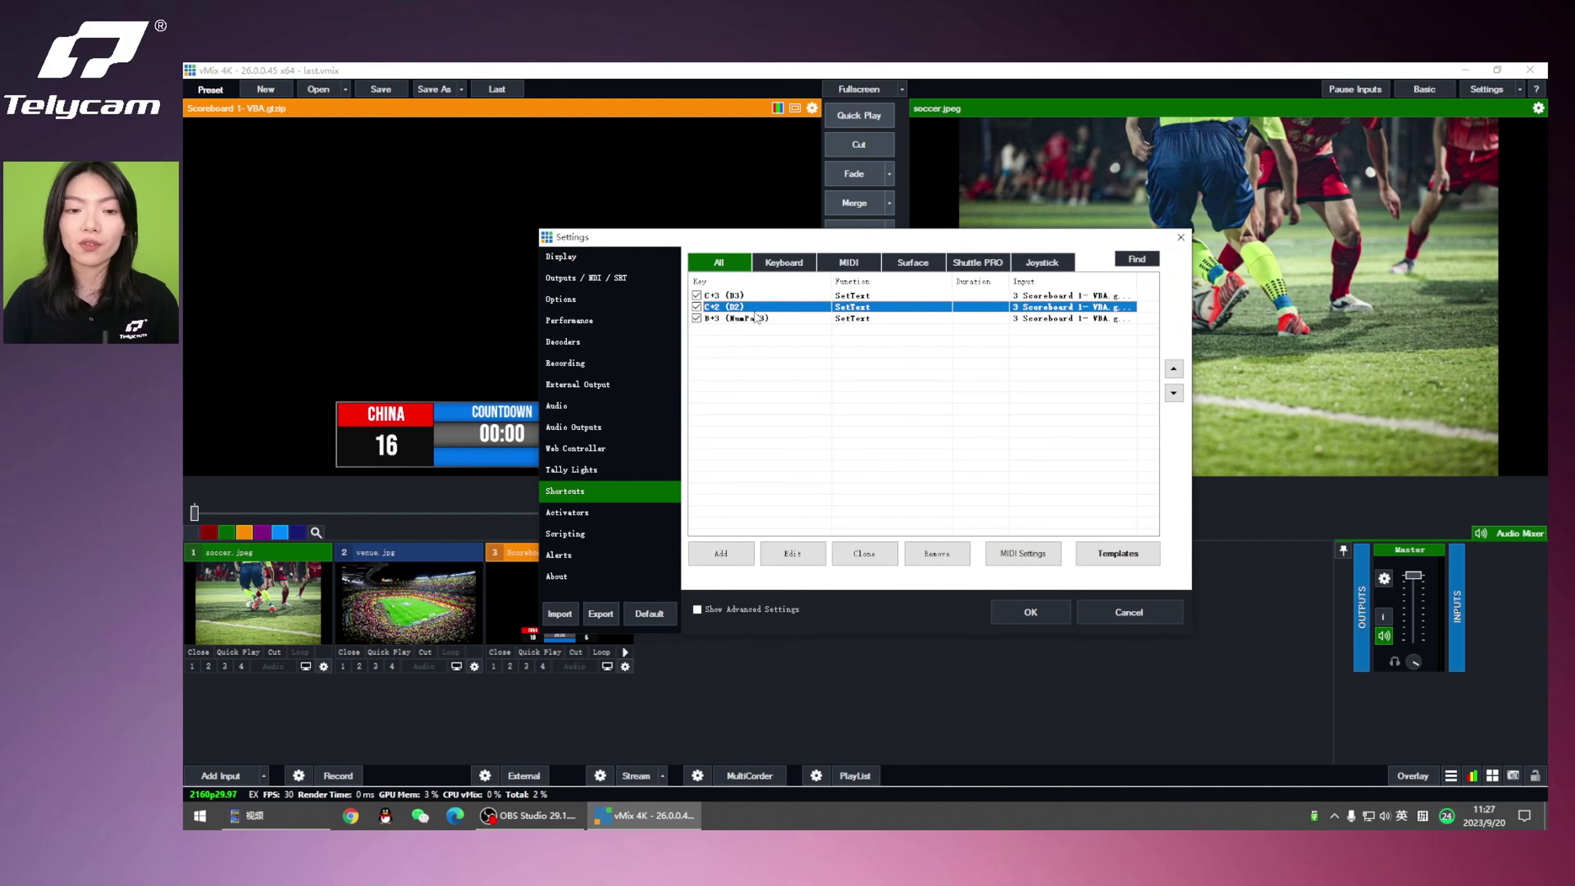
pyautogui.click(865, 558)
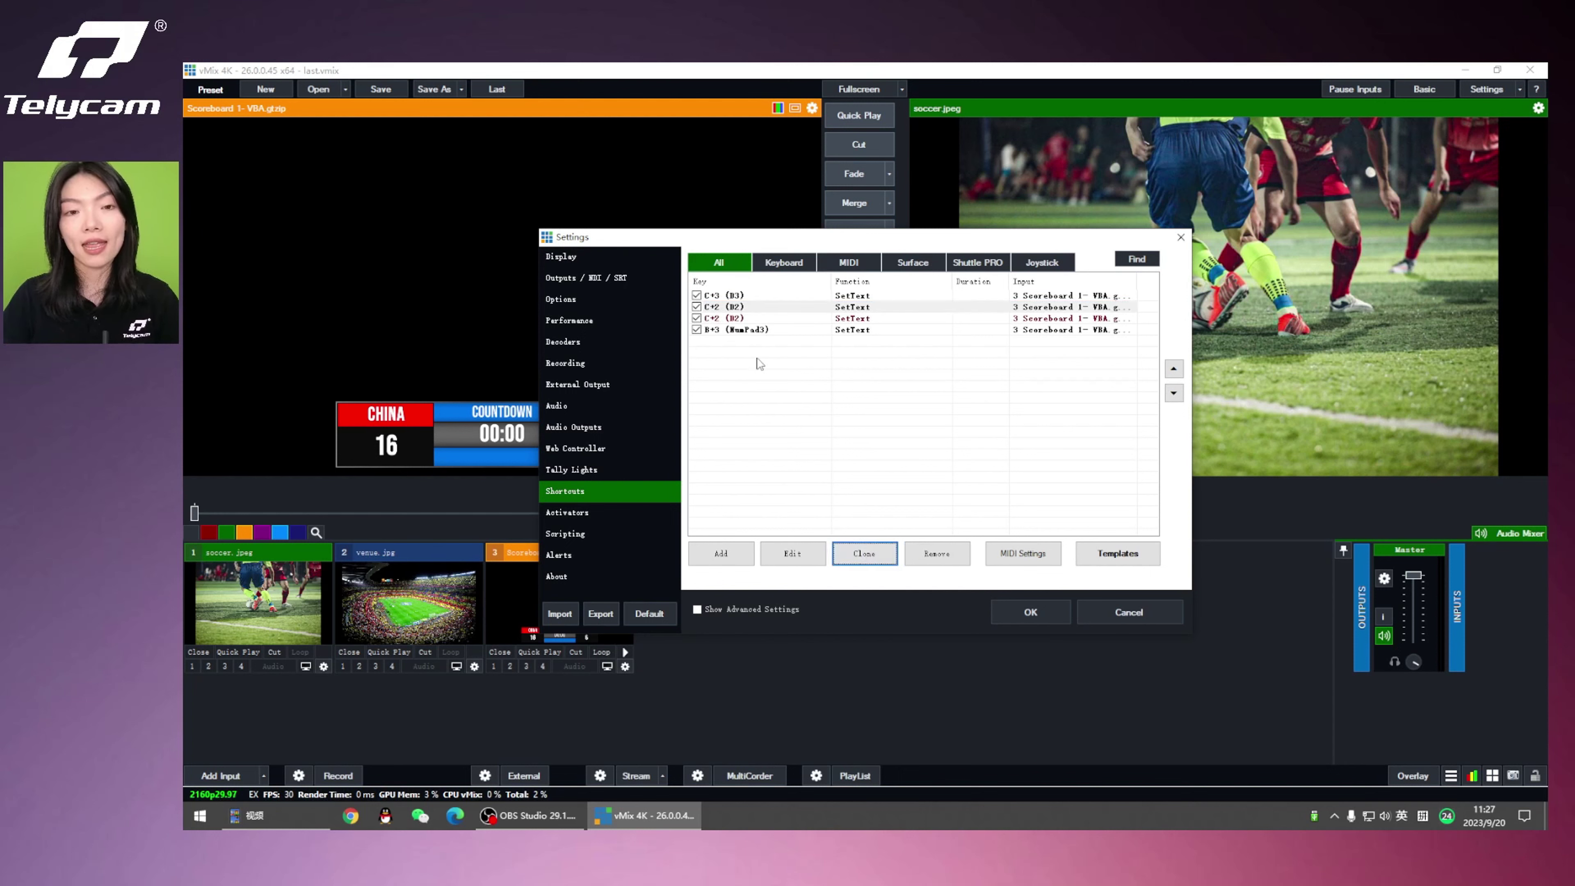
# Open the cloned C+2 shortcut for editing and reassign it to the minus key (OemMinus) by detecting the key.
pyautogui.doubleClick(737, 321)
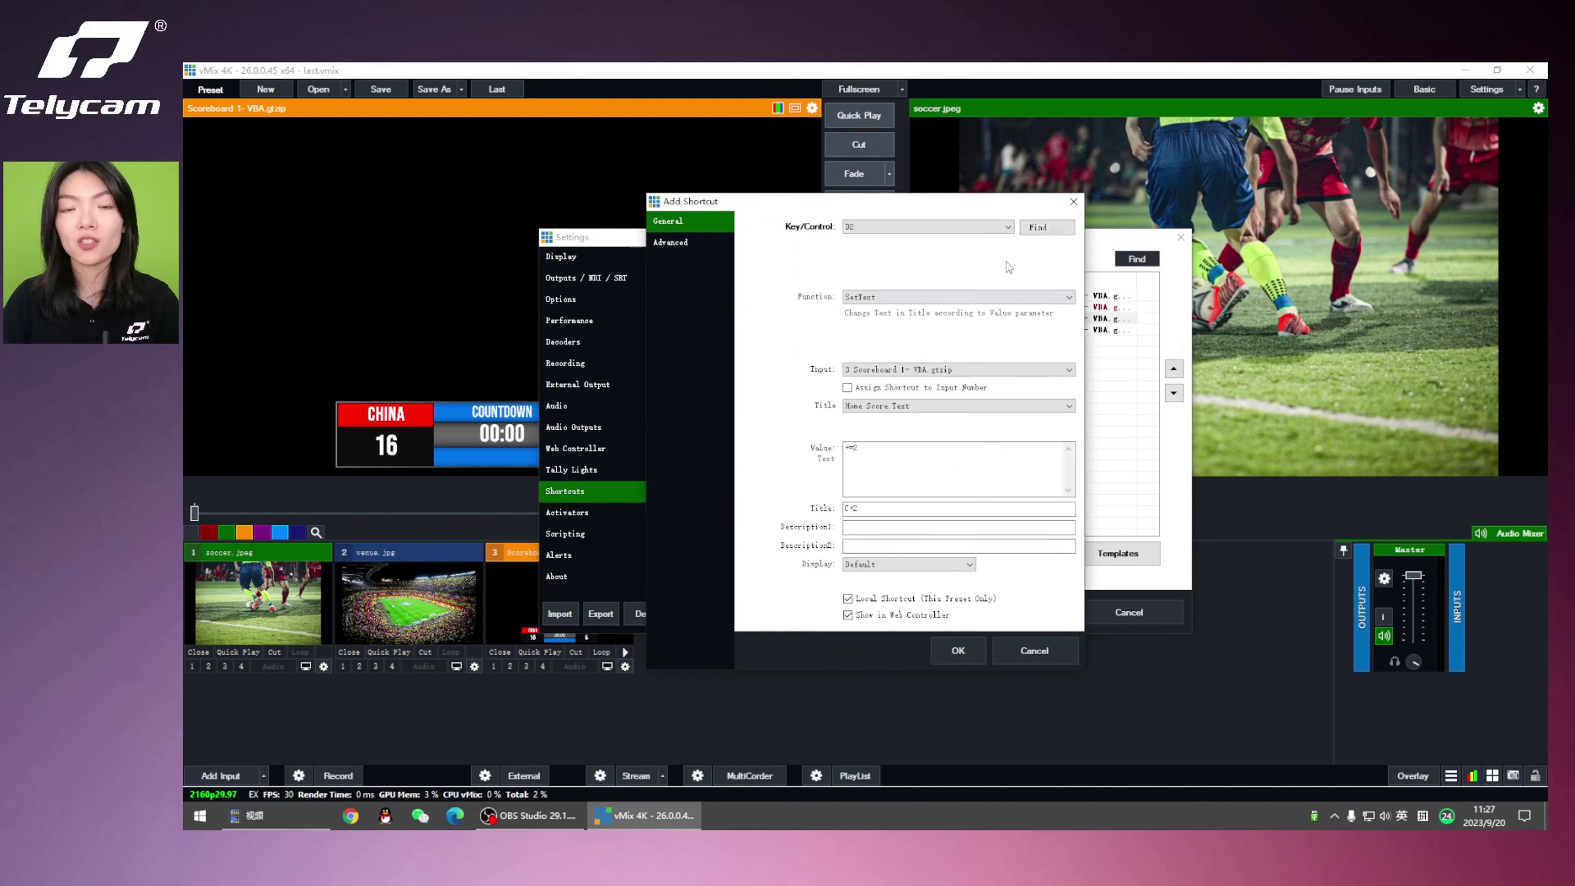
pyautogui.click(1037, 228)
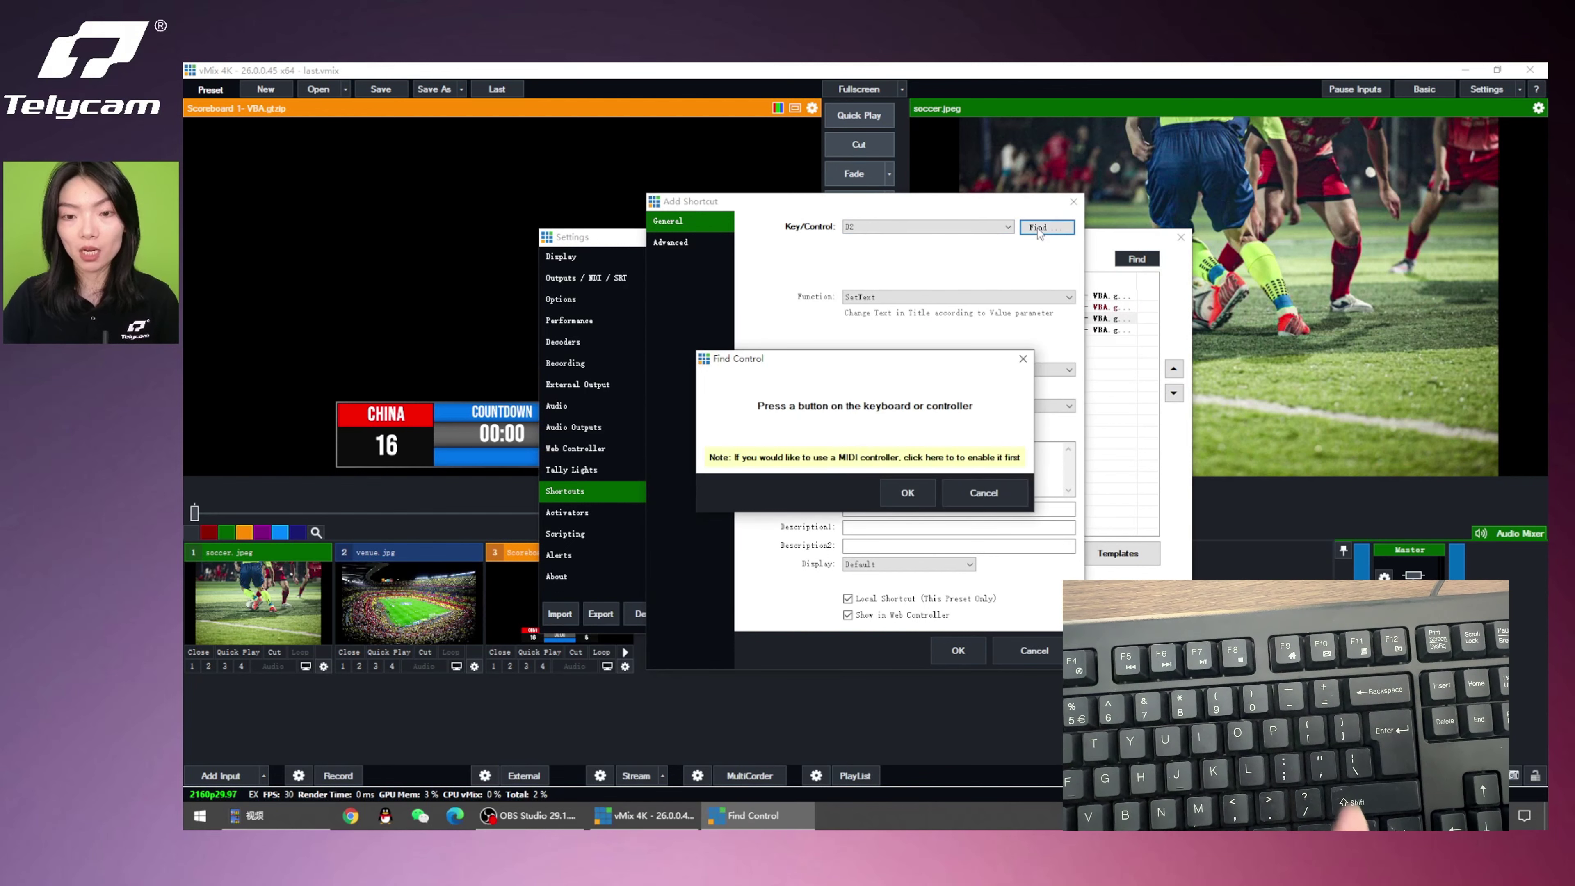
pyautogui.press('-')
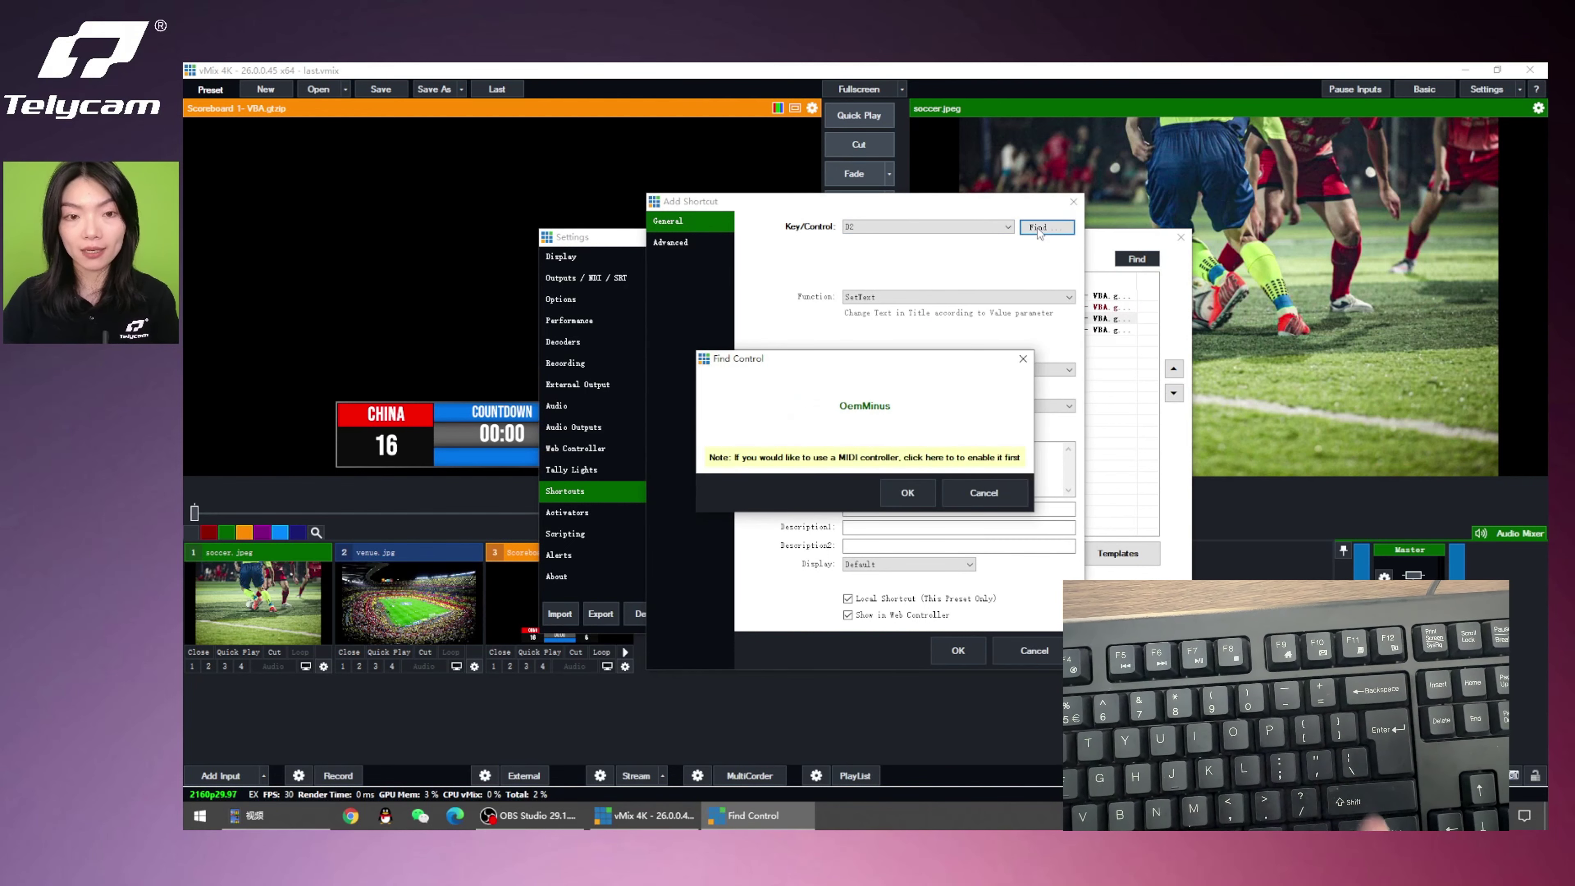
pyautogui.click(909, 493)
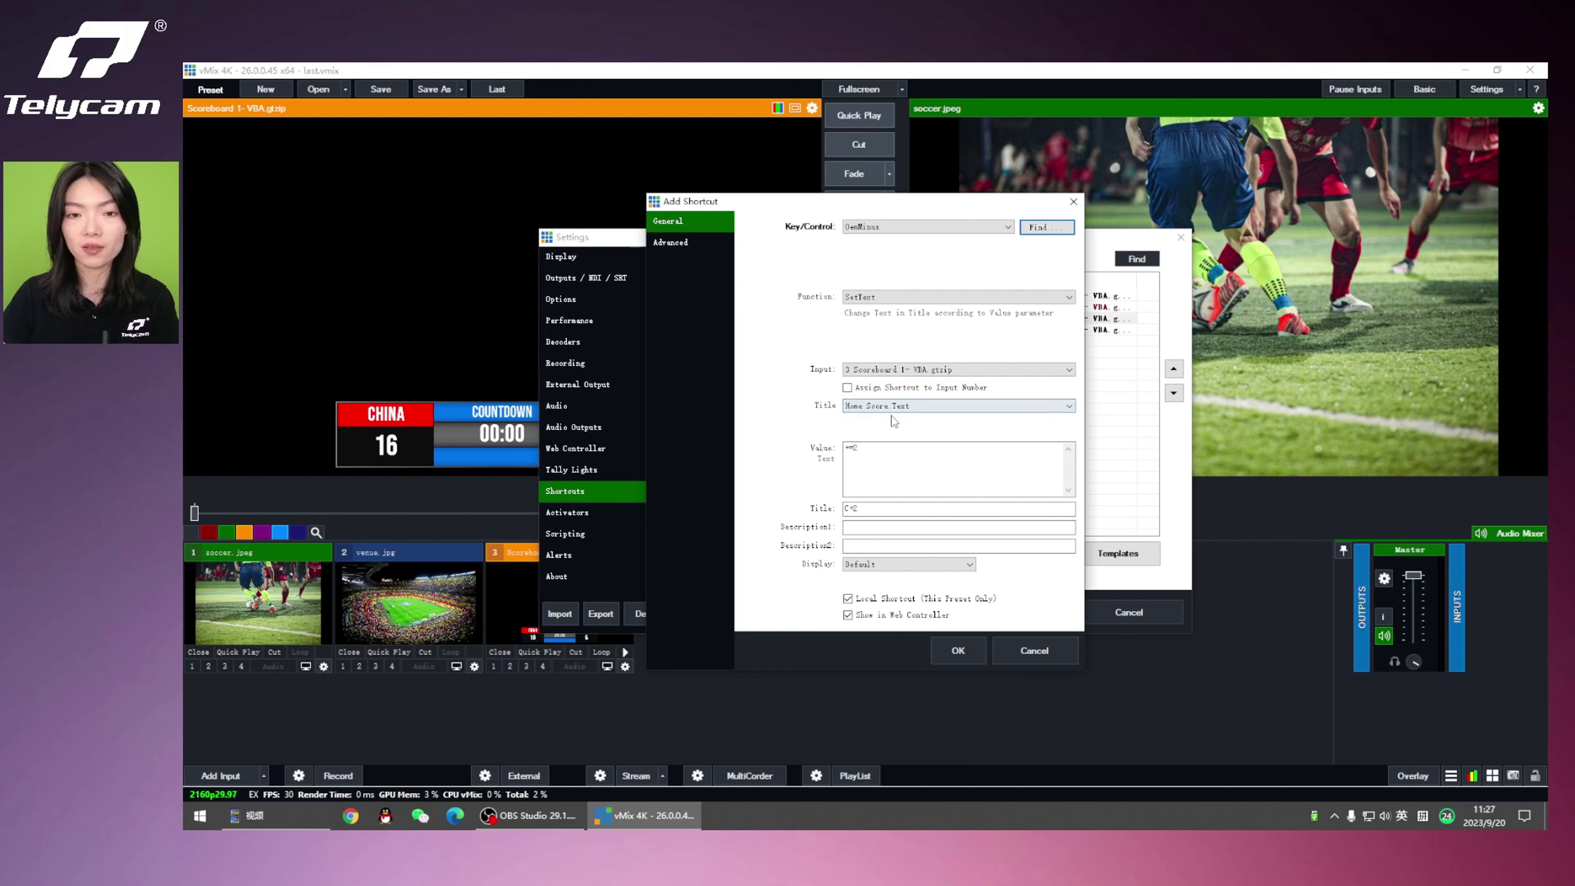
# Give the minus-key shortcut the value -=1 and title C-1, then save it and close the settings.
pyautogui.click(874, 452)
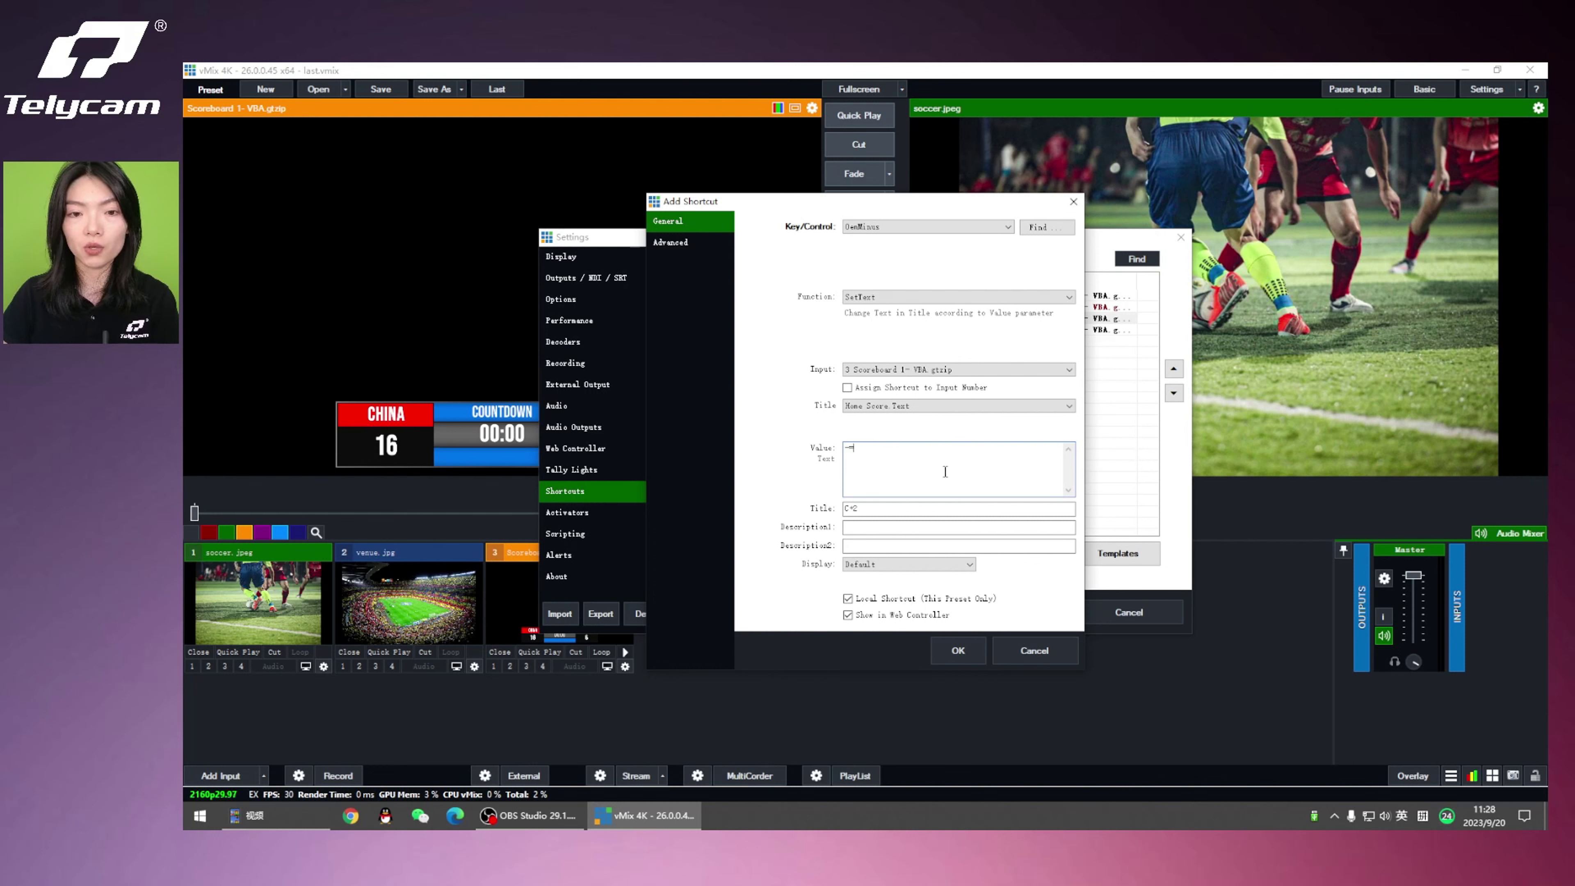
pyautogui.click(893, 508)
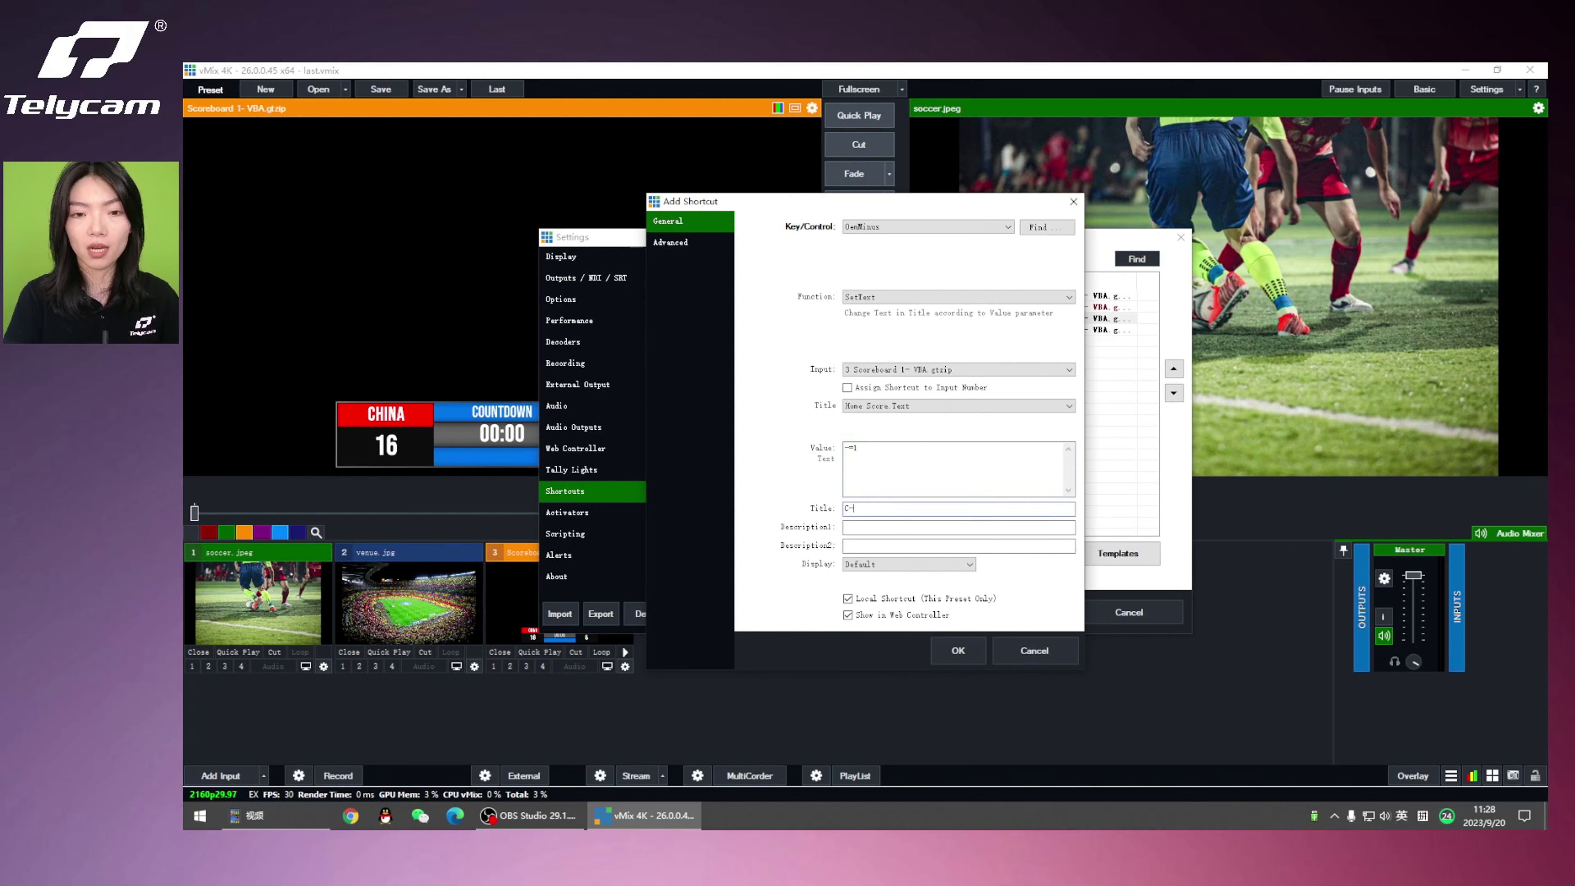
pyautogui.click(954, 653)
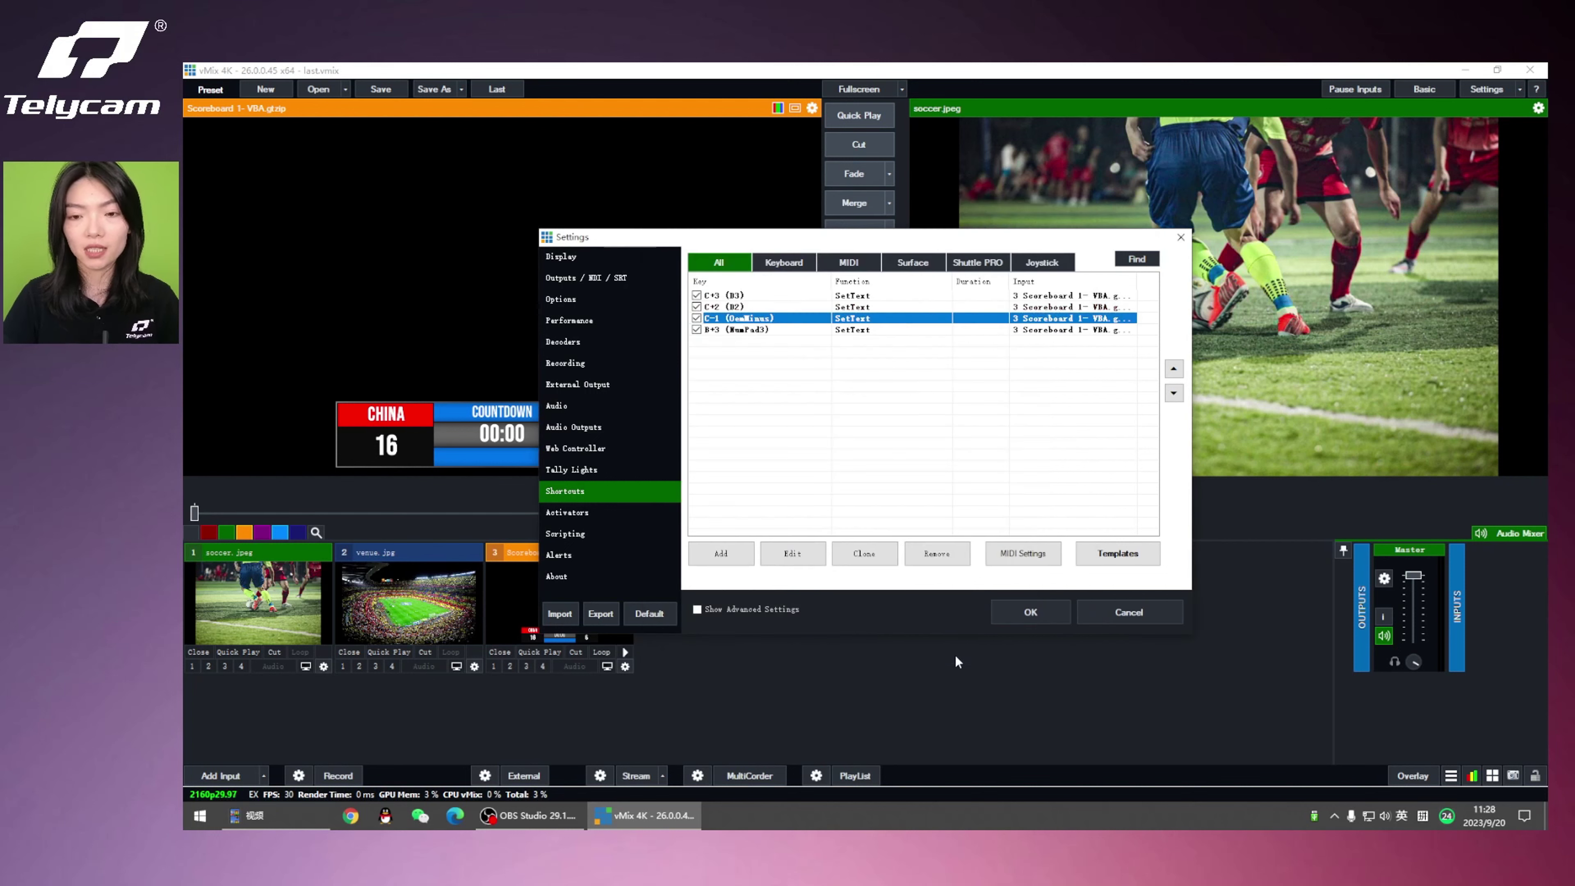
pyautogui.click(1029, 613)
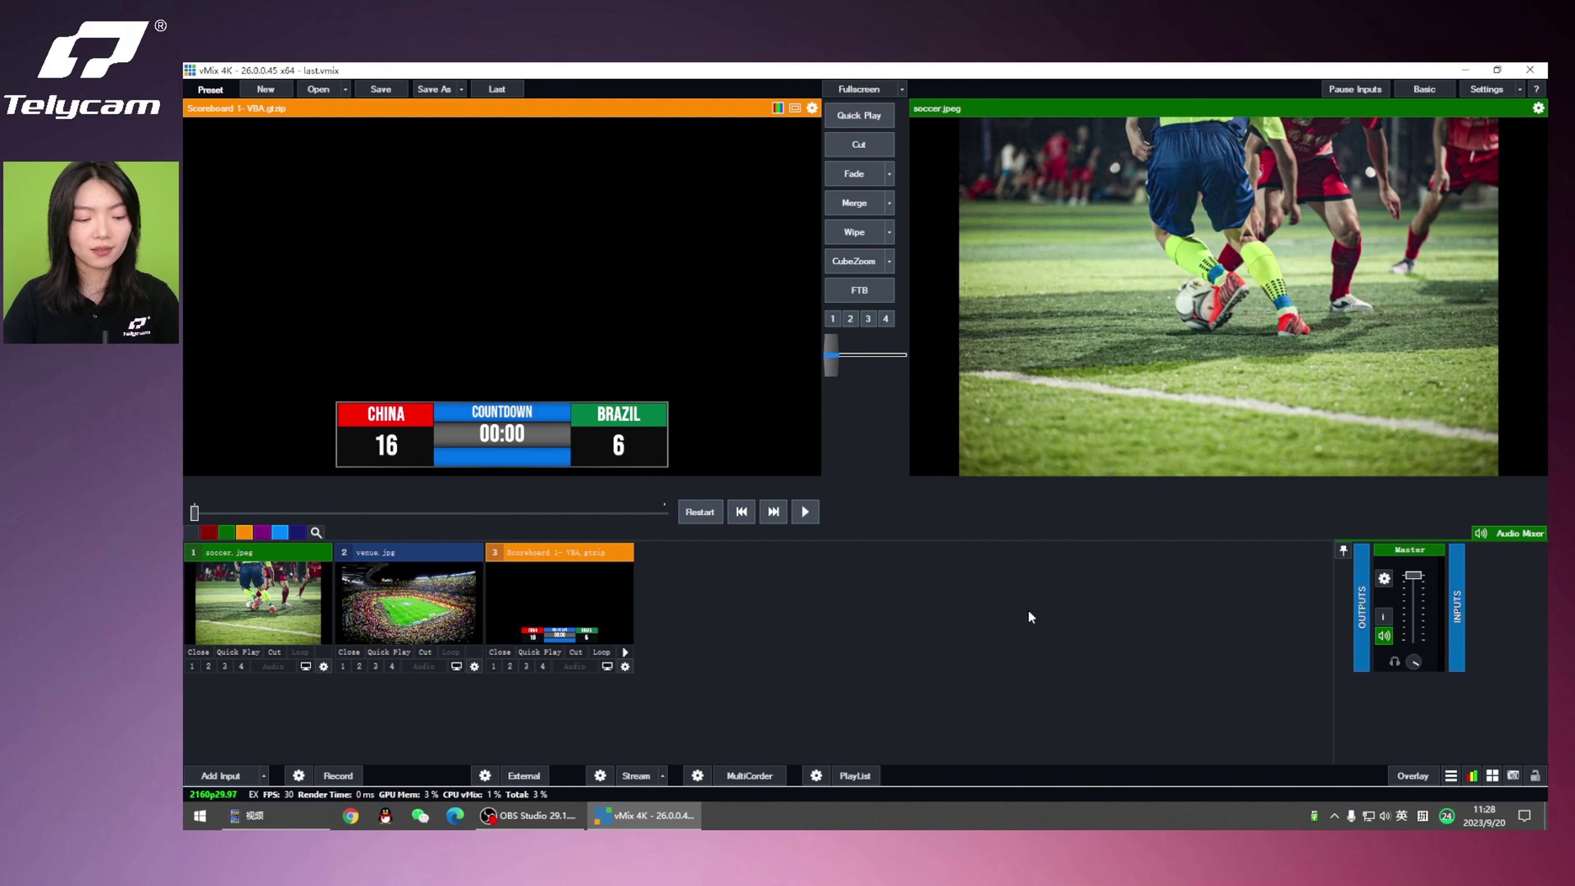
# Trigger the C-1 shortcut repeatedly to lower China's score to 11.
pyautogui.press('-')
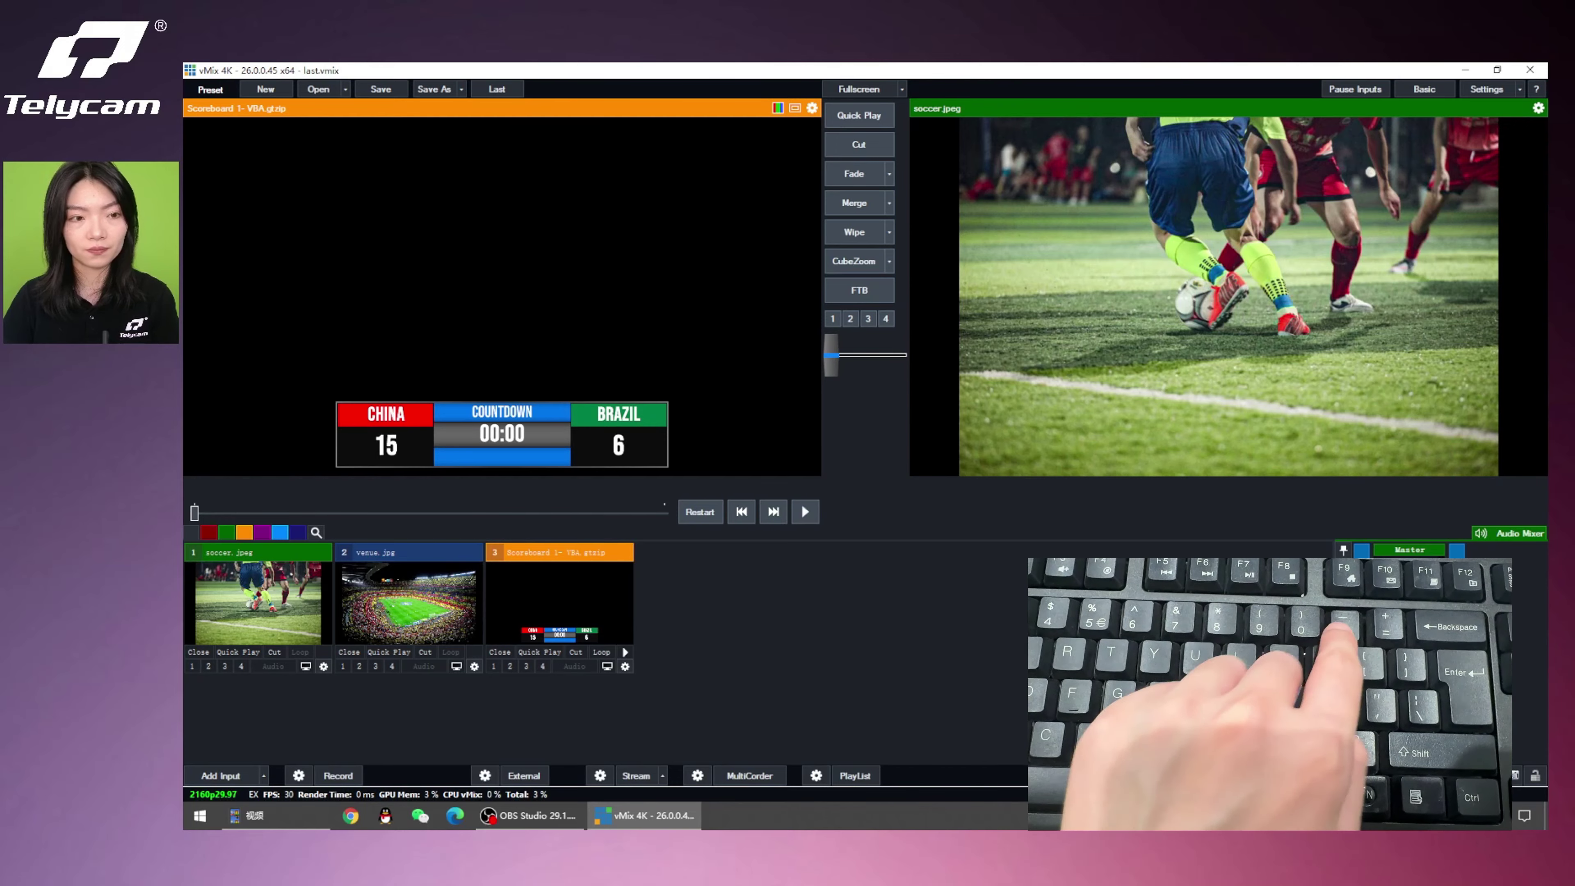
pyautogui.press('-')
pyautogui.press('-')
pyautogui.press('-')
pyautogui.press('-')
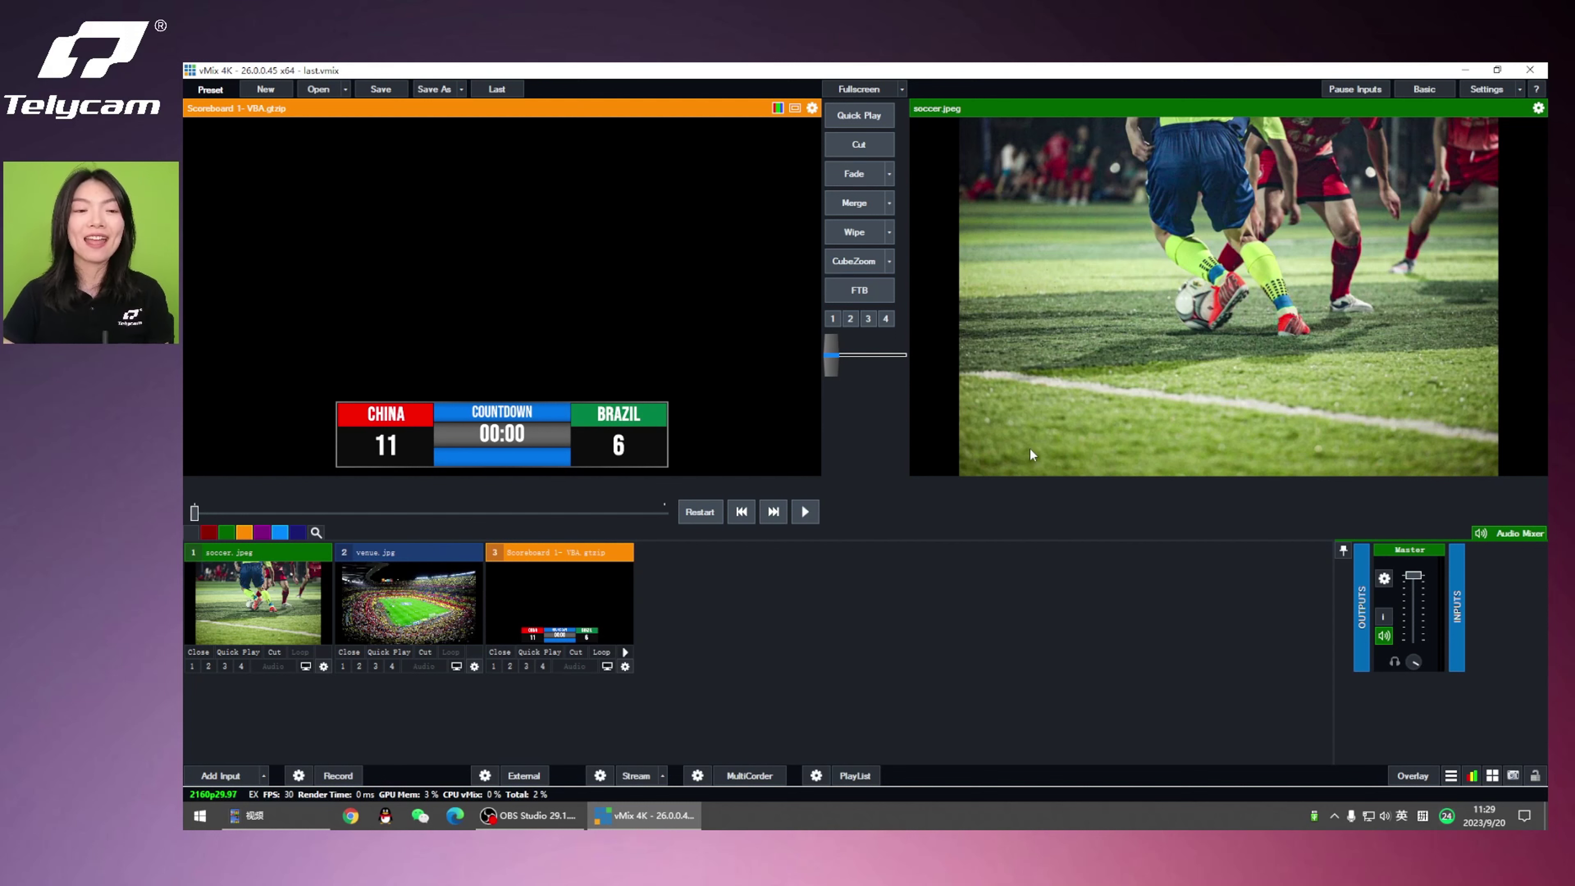
# Open the scoreboard input in the Title Editor and select the Home Score text.
pyautogui.rightClick(572, 585)
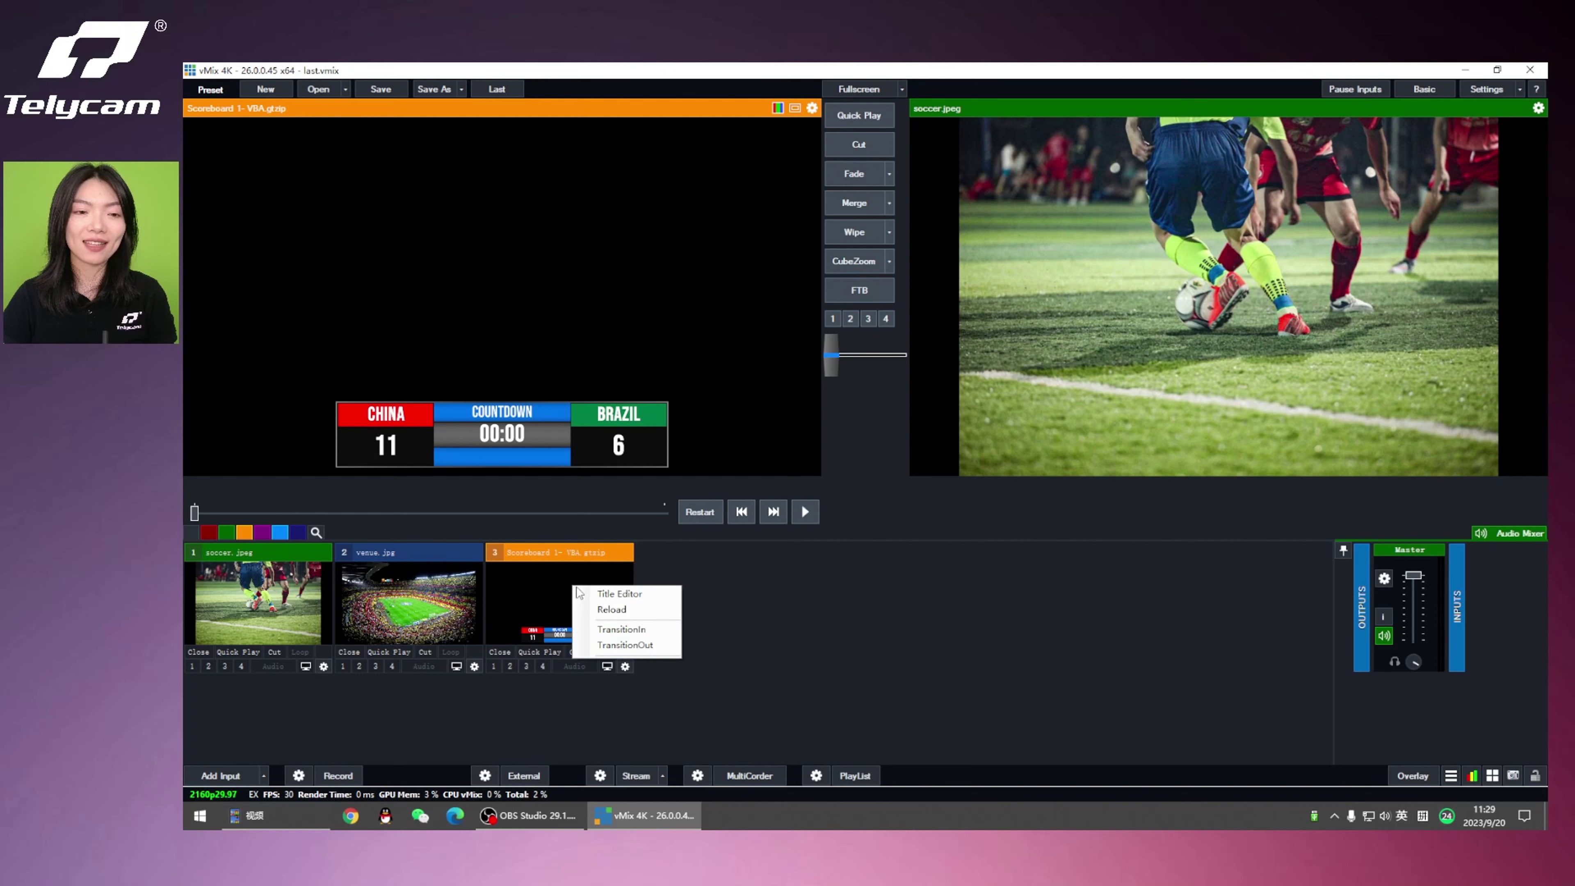
pyautogui.click(604, 594)
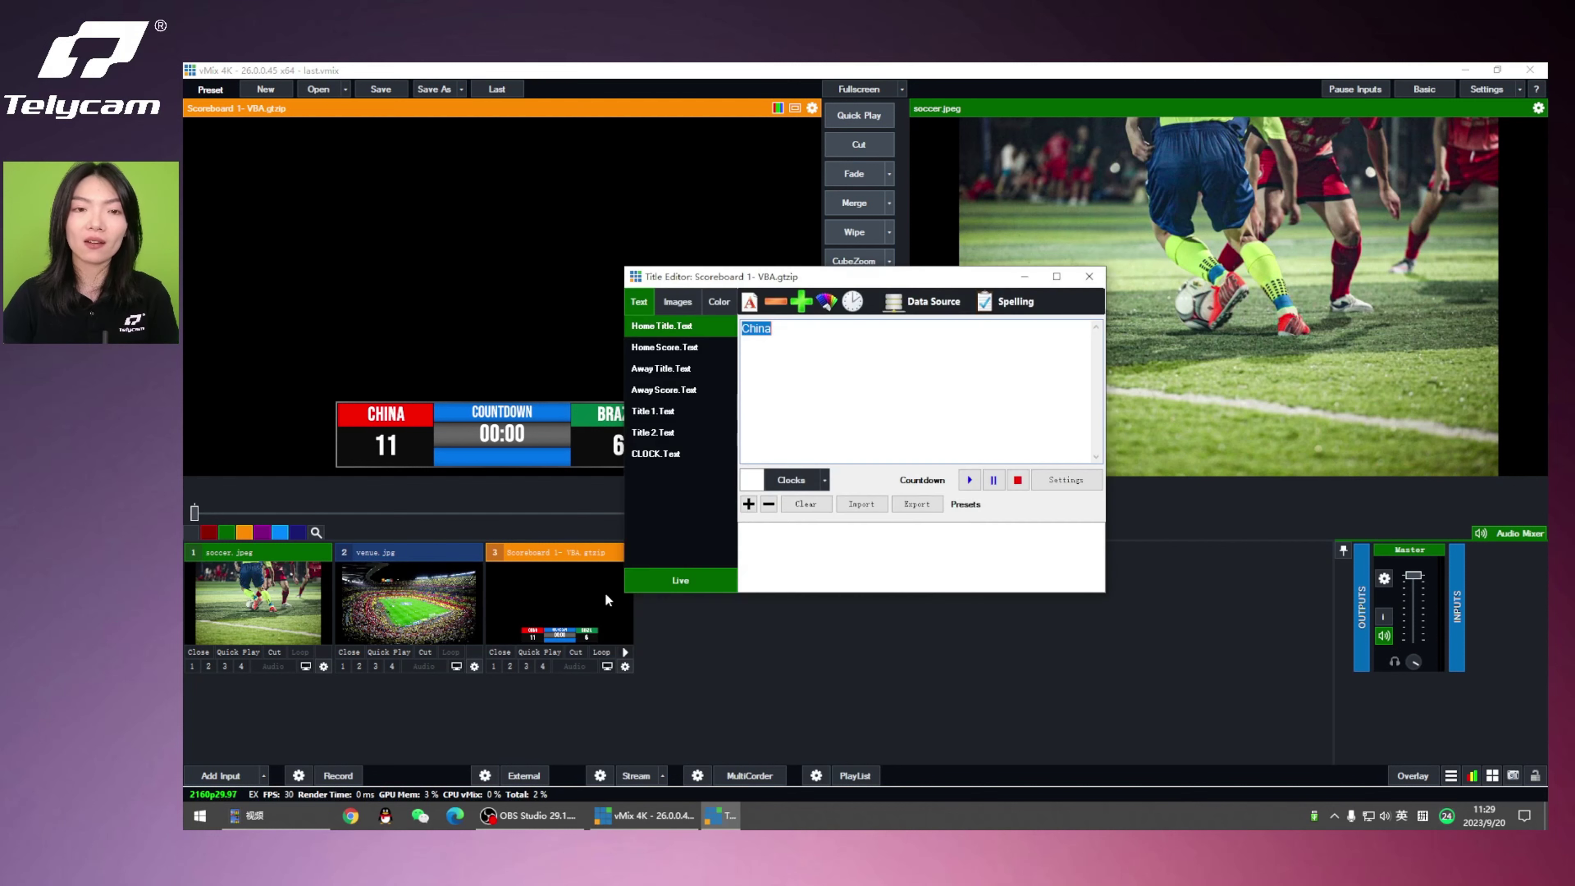
pyautogui.click(662, 348)
pyautogui.click(777, 325)
pyautogui.moveTo(776, 325); pyautogui.dragTo(714, 327)
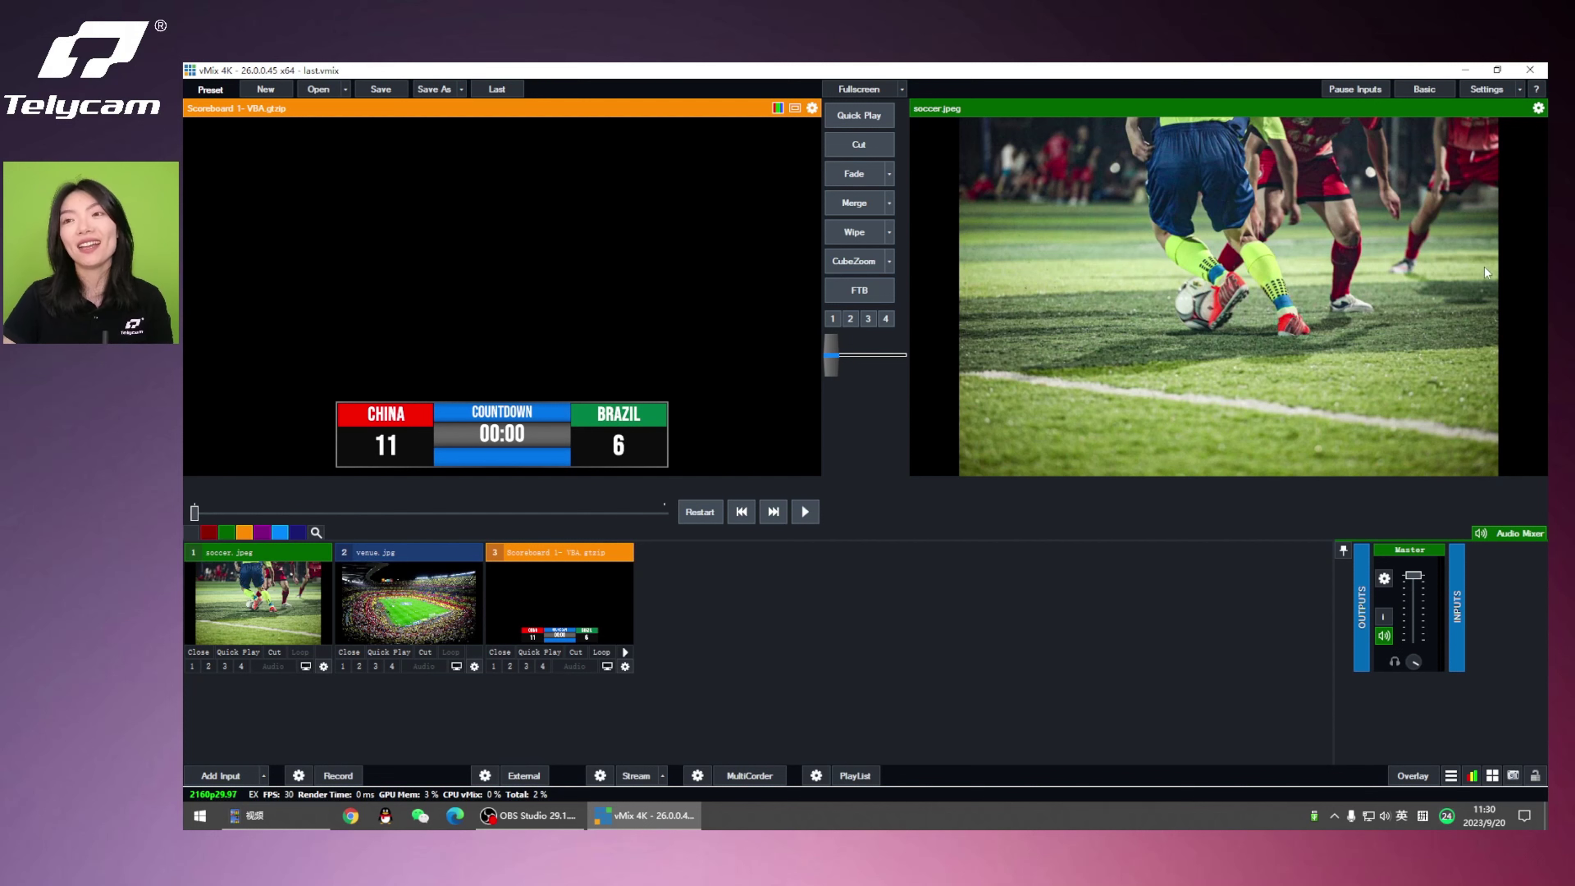
# Add a new shortcut in the shortcut settings and assign it to the Space key by detecting the key.
pyautogui.click(1482, 90)
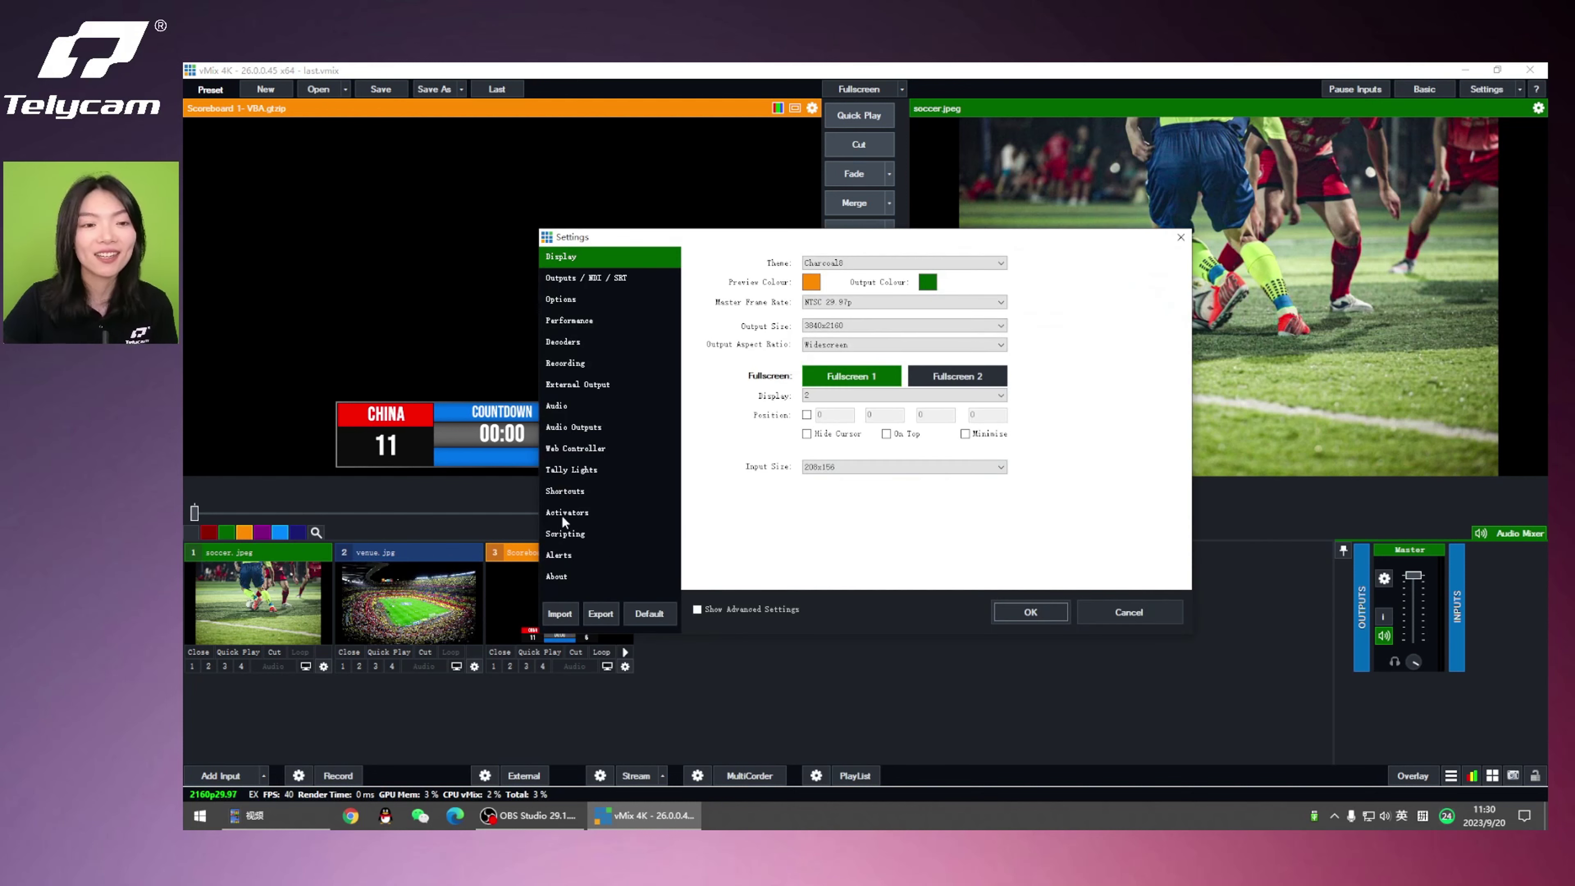
pyautogui.click(564, 490)
pyautogui.click(719, 555)
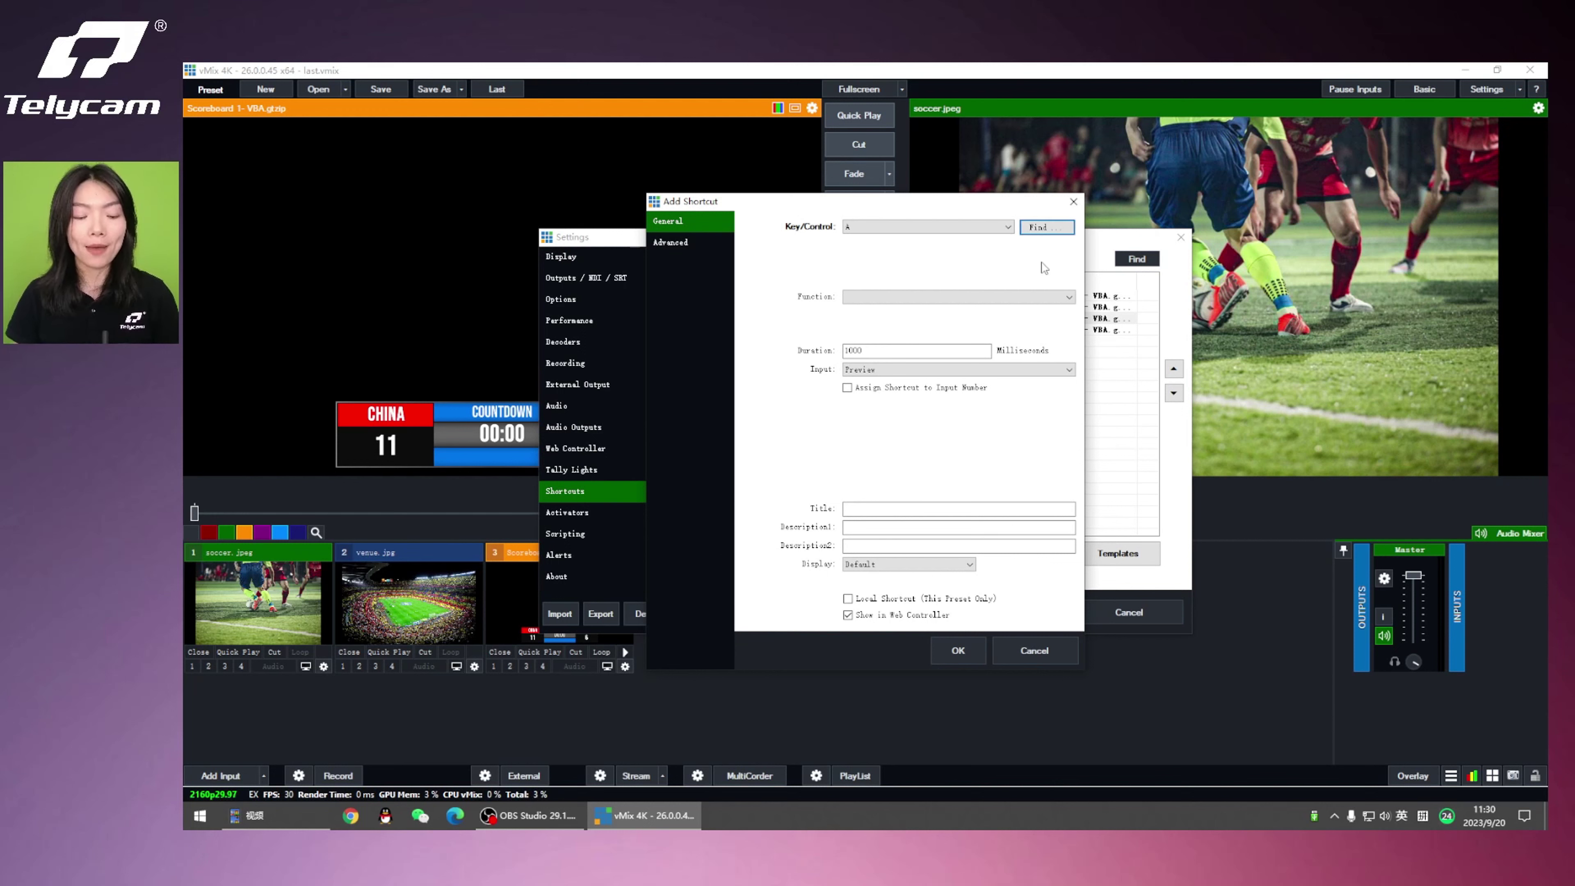
pyautogui.click(1043, 230)
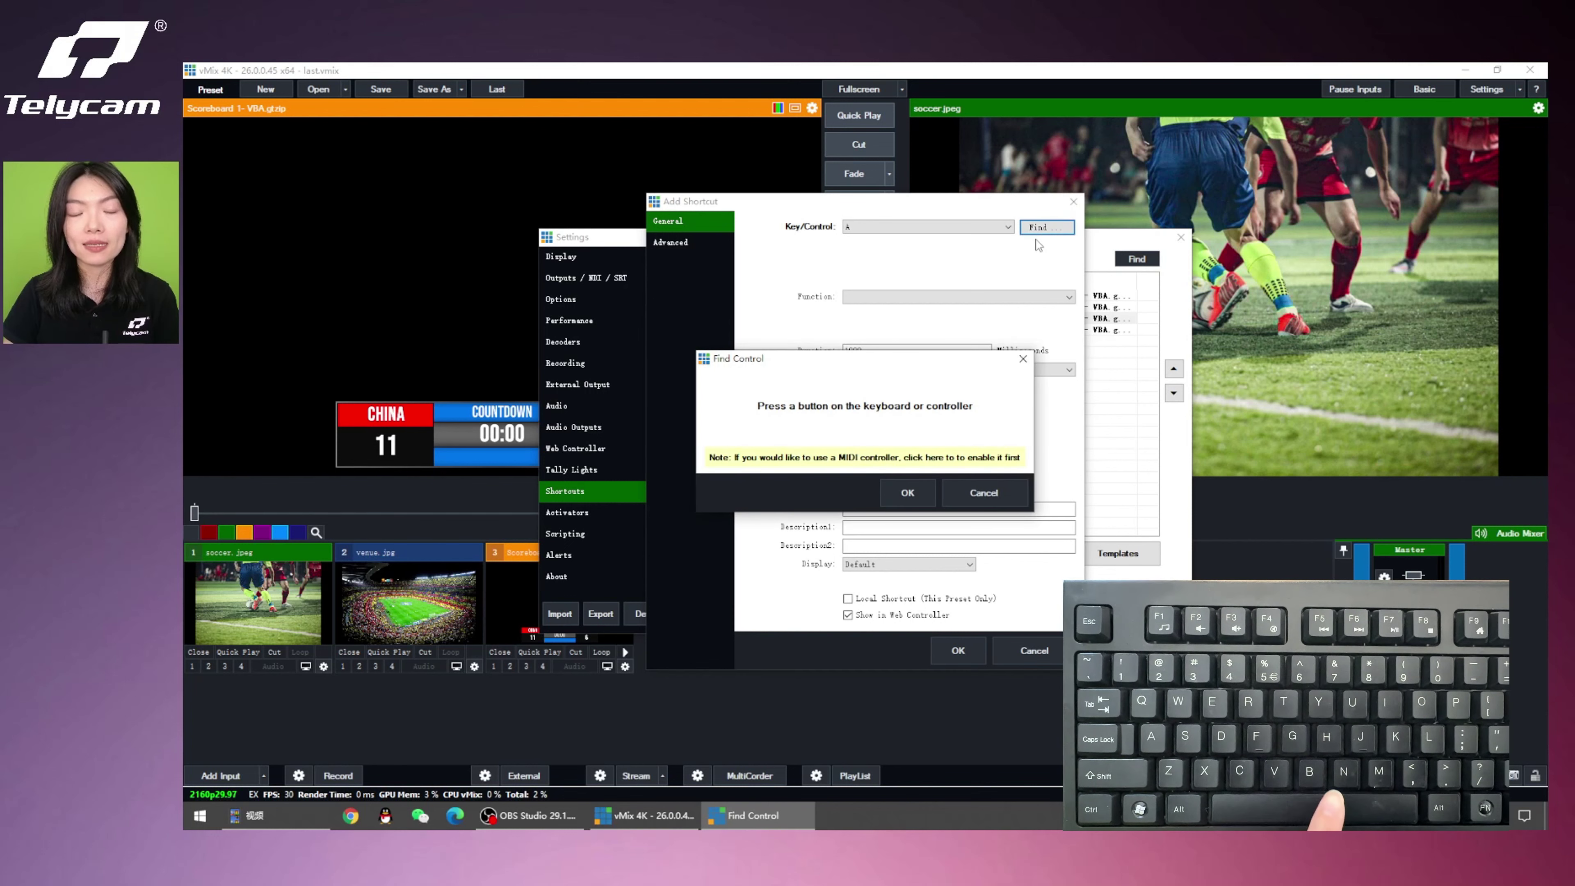
pyautogui.press('space')
pyautogui.click(907, 492)
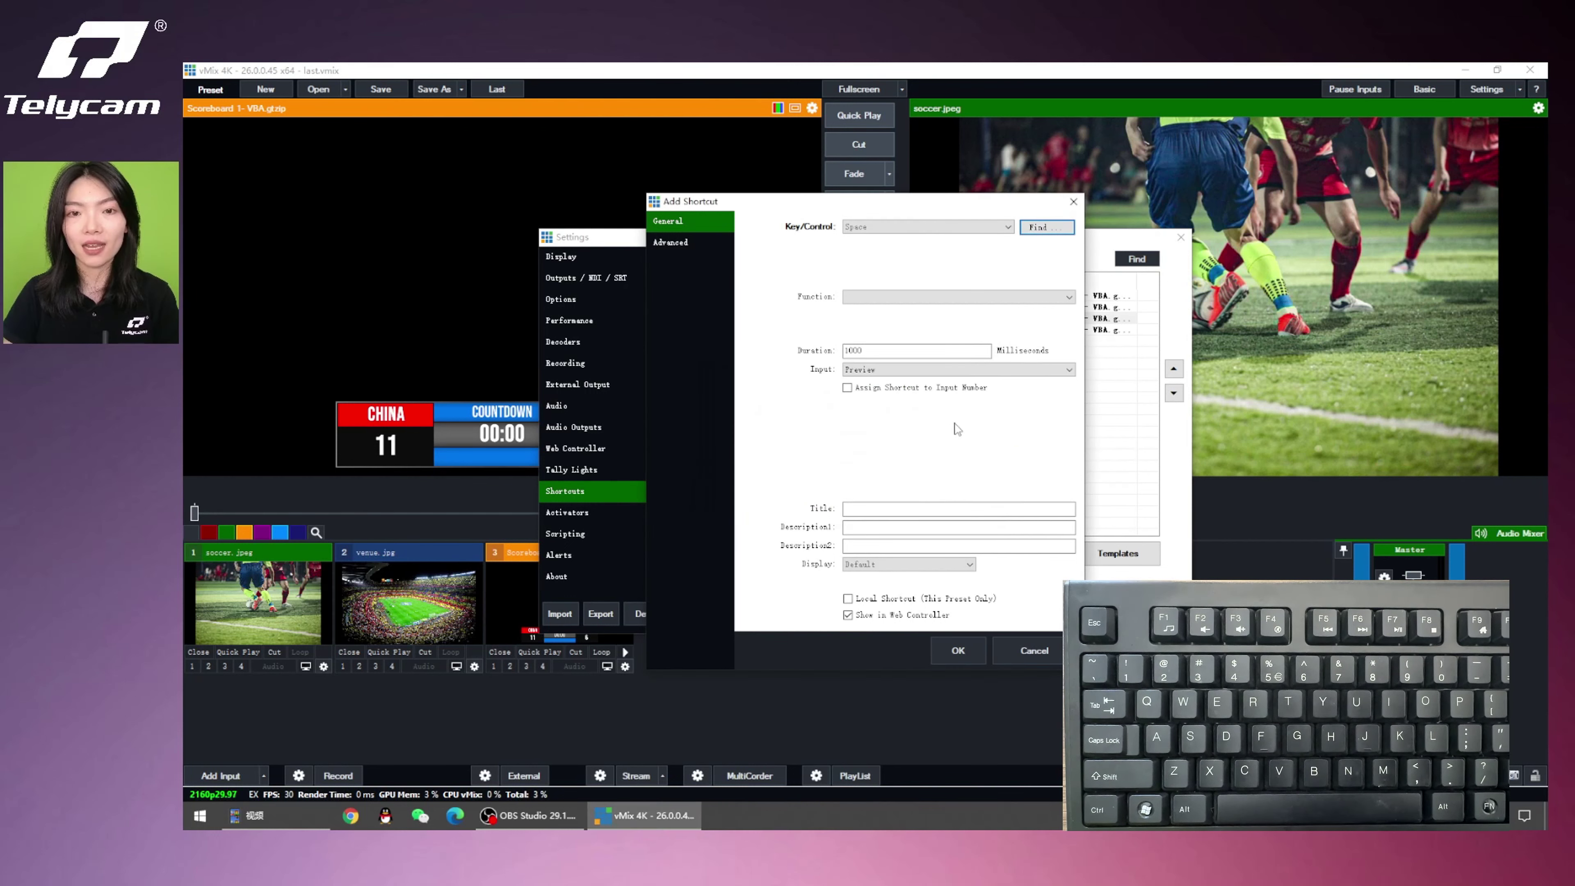
# Set the Space shortcut's function to PauseCountdown, targeting the CLOCK.Text field of input 3, Scoreboard 1- VBA.gtzip.
pyautogui.click(937, 299)
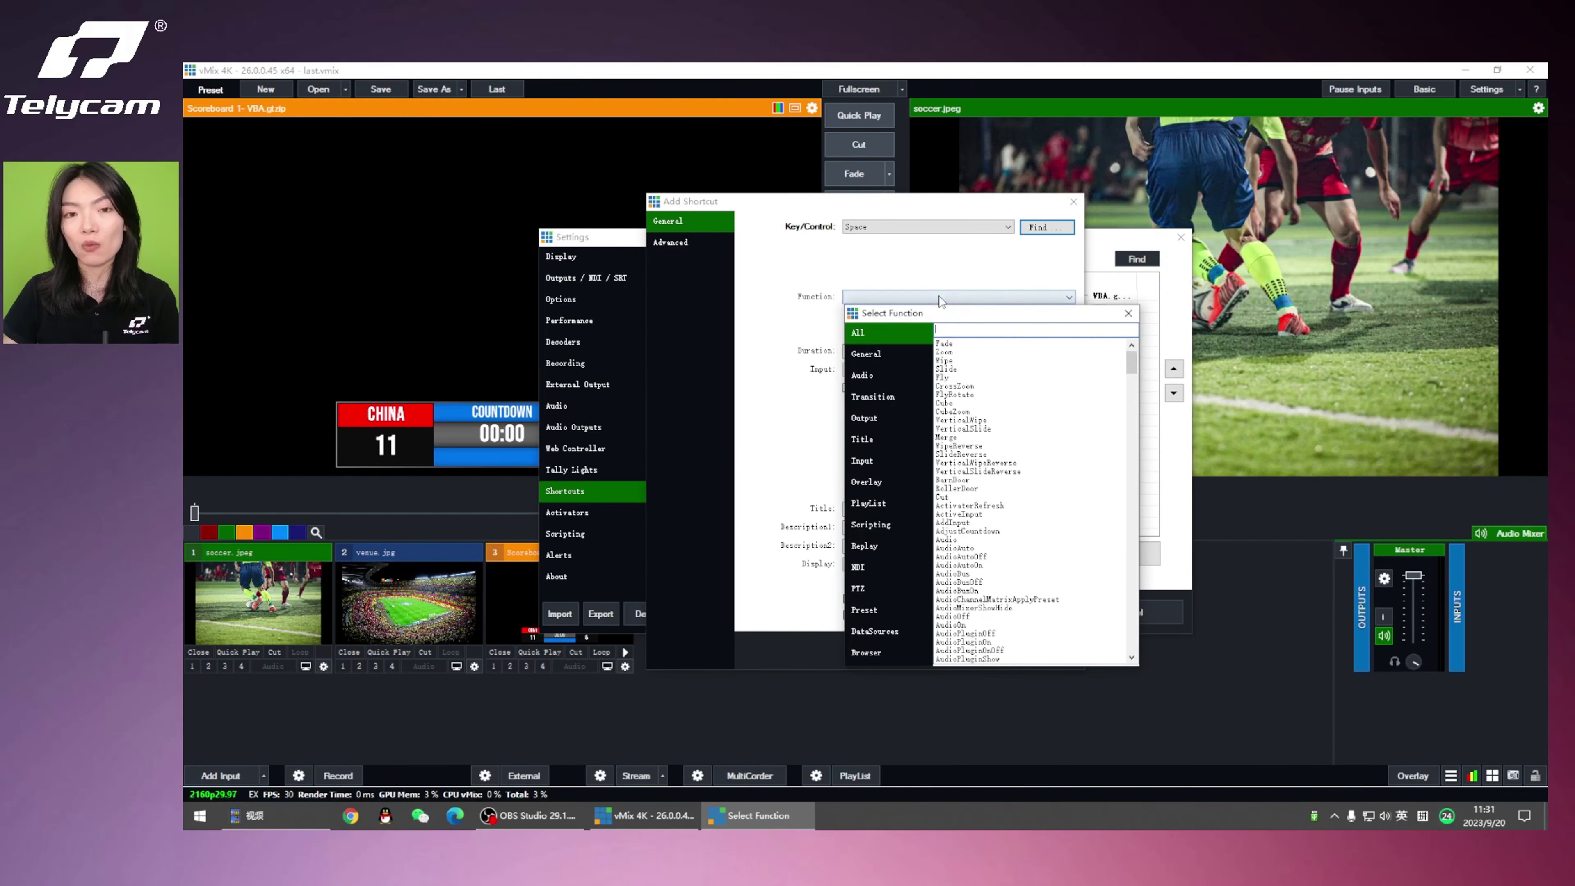
pyautogui.write('countdown')
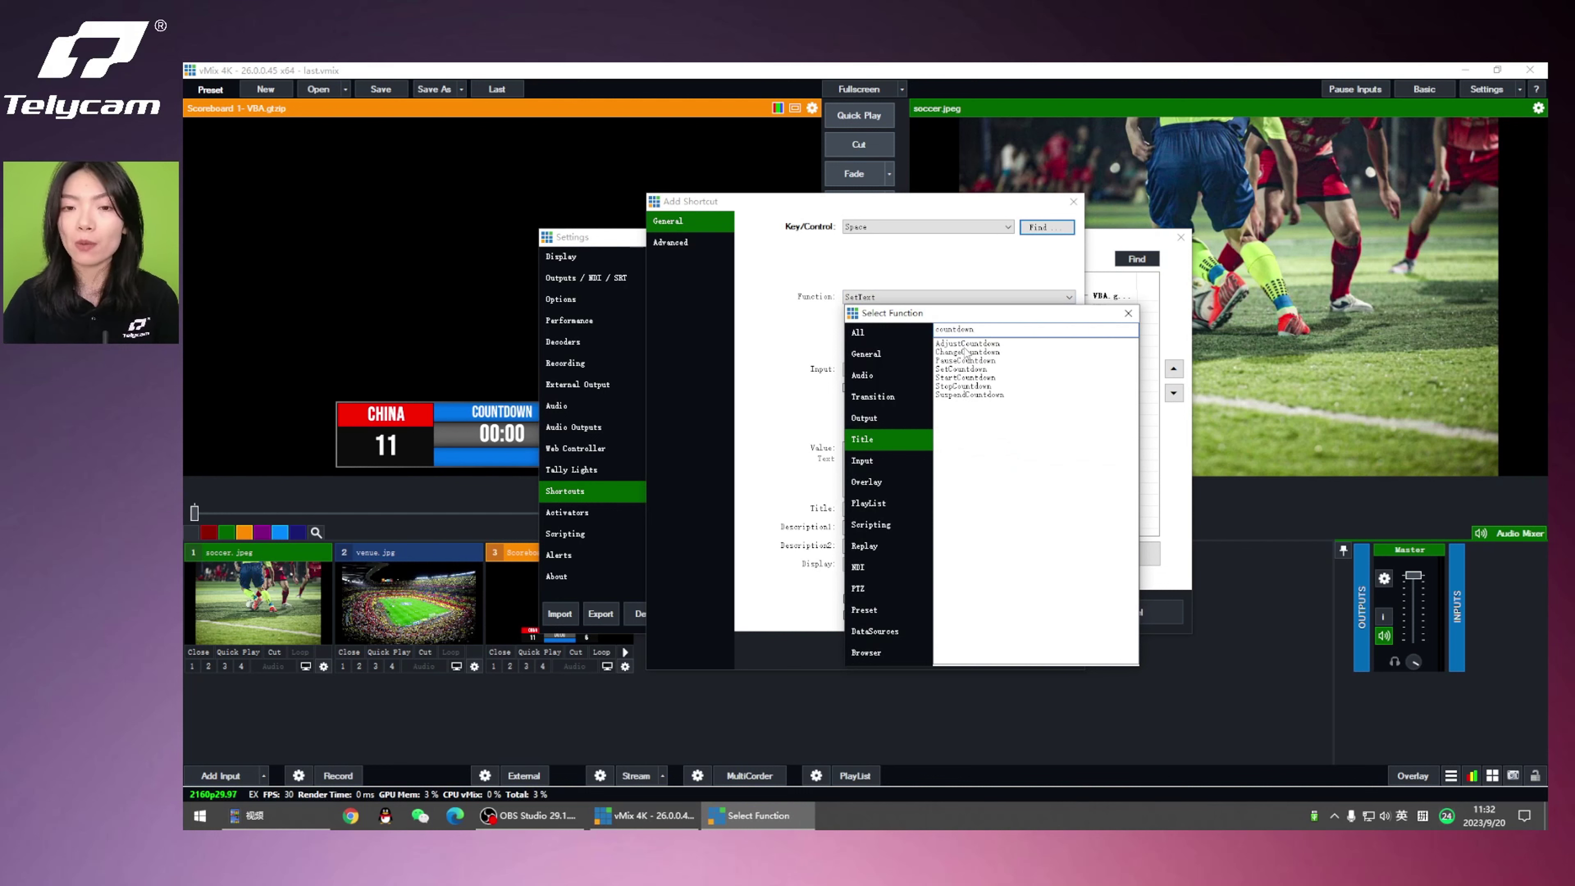
pyautogui.doubleClick(961, 362)
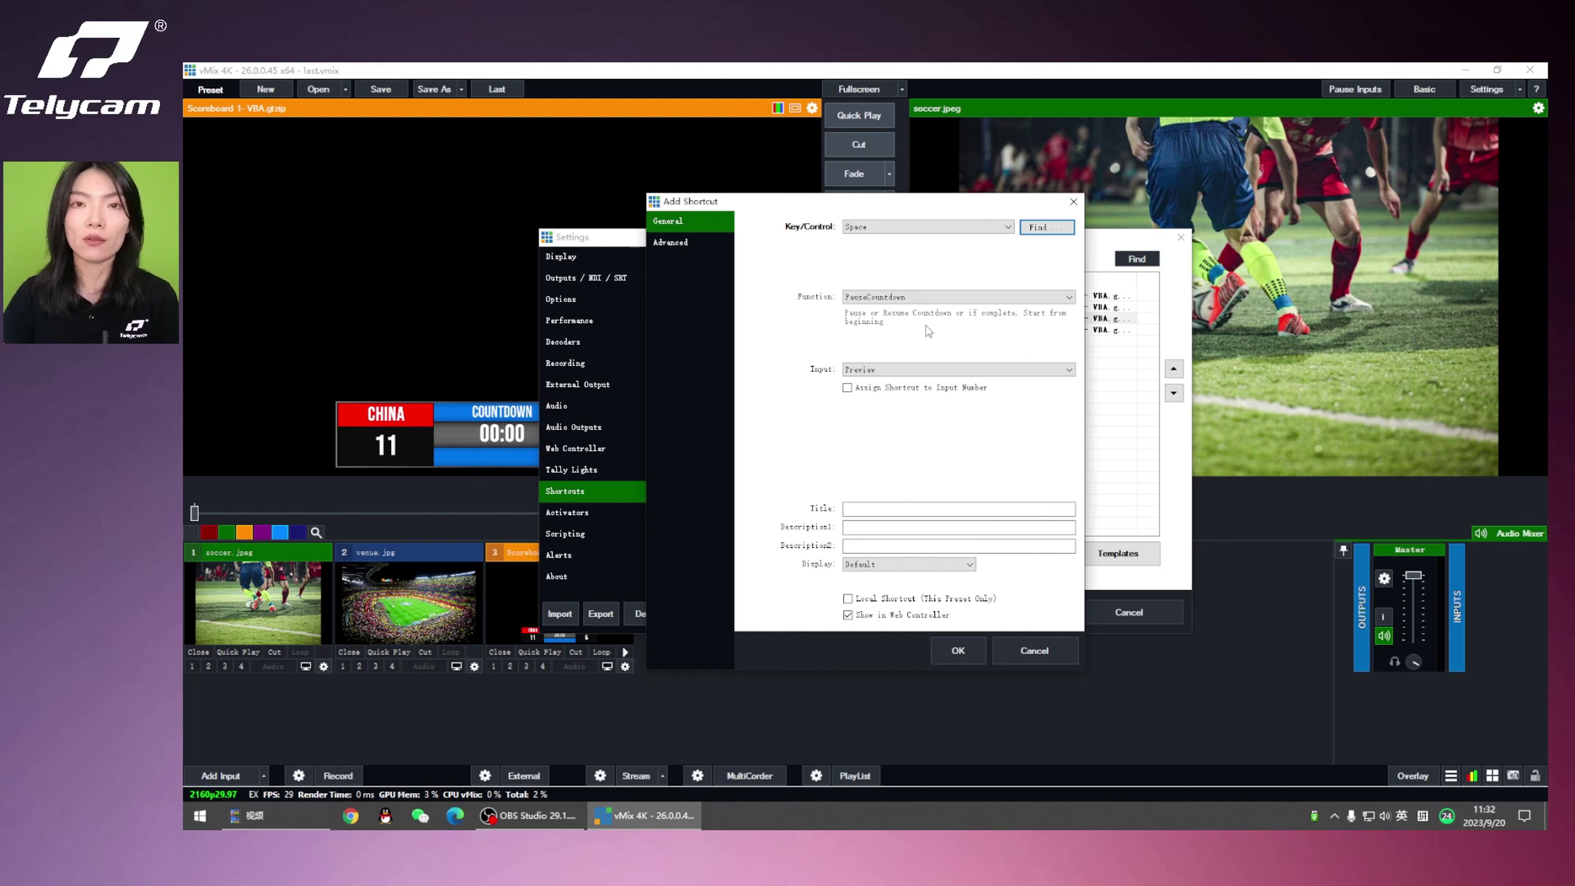
pyautogui.click(905, 371)
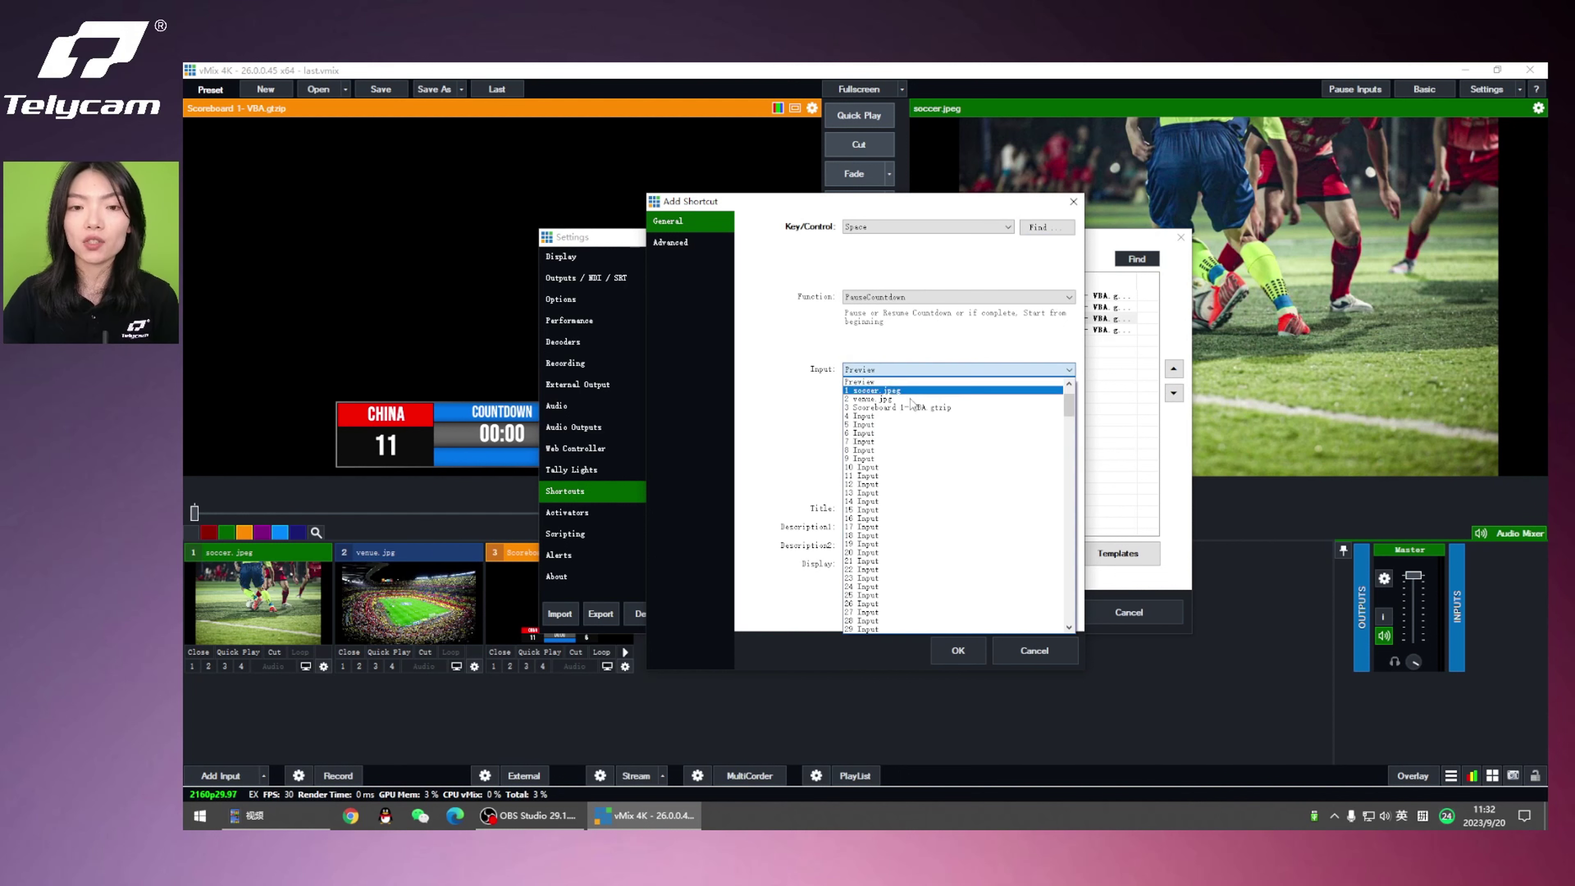
pyautogui.click(908, 408)
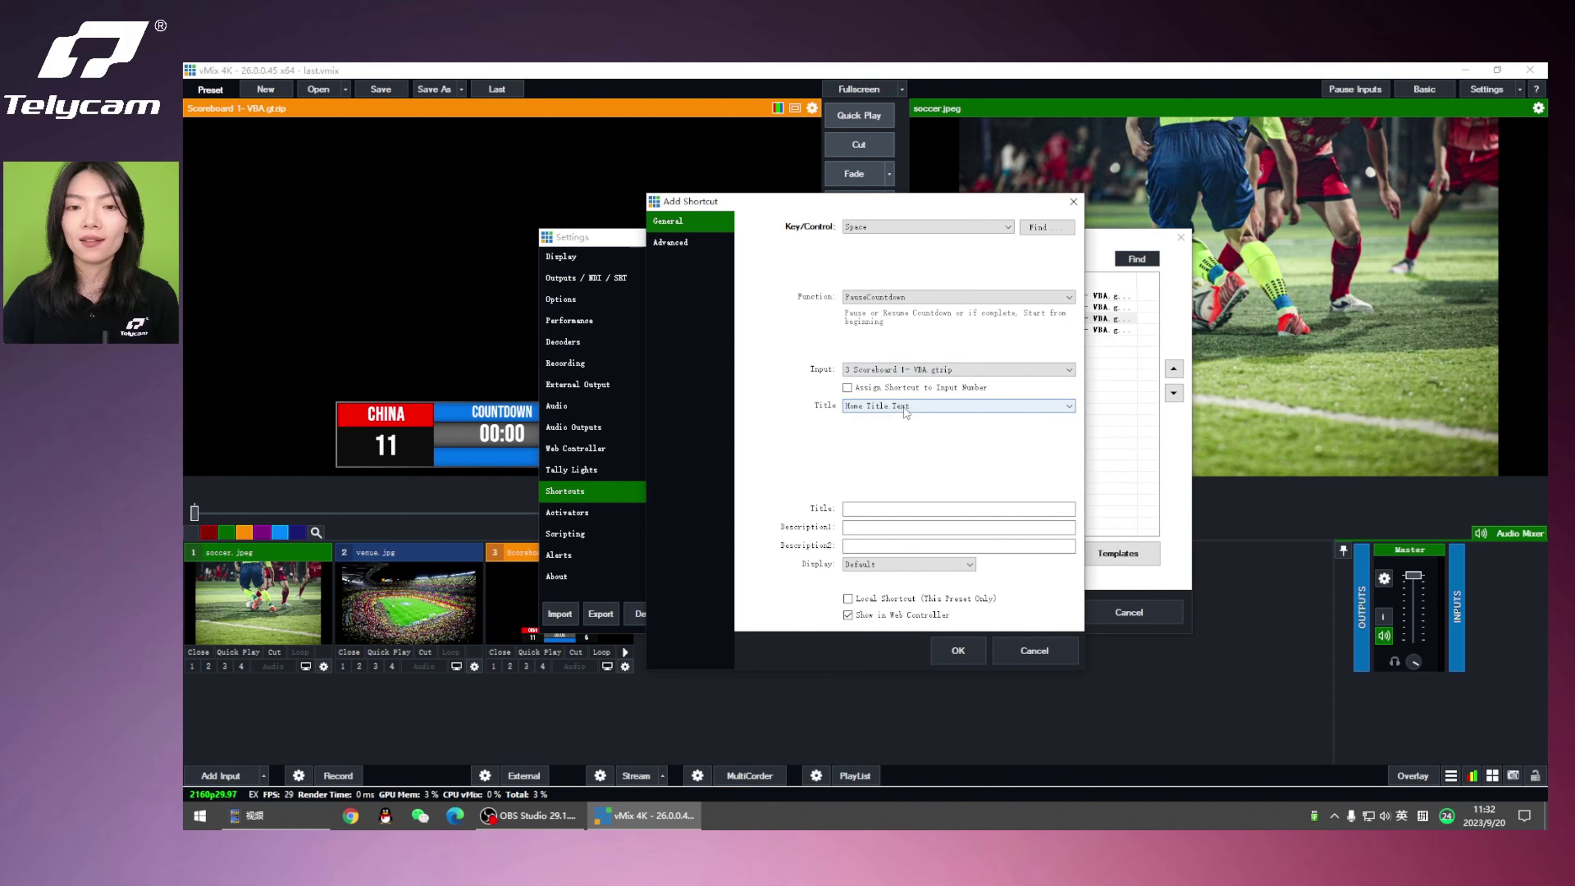
pyautogui.click(903, 408)
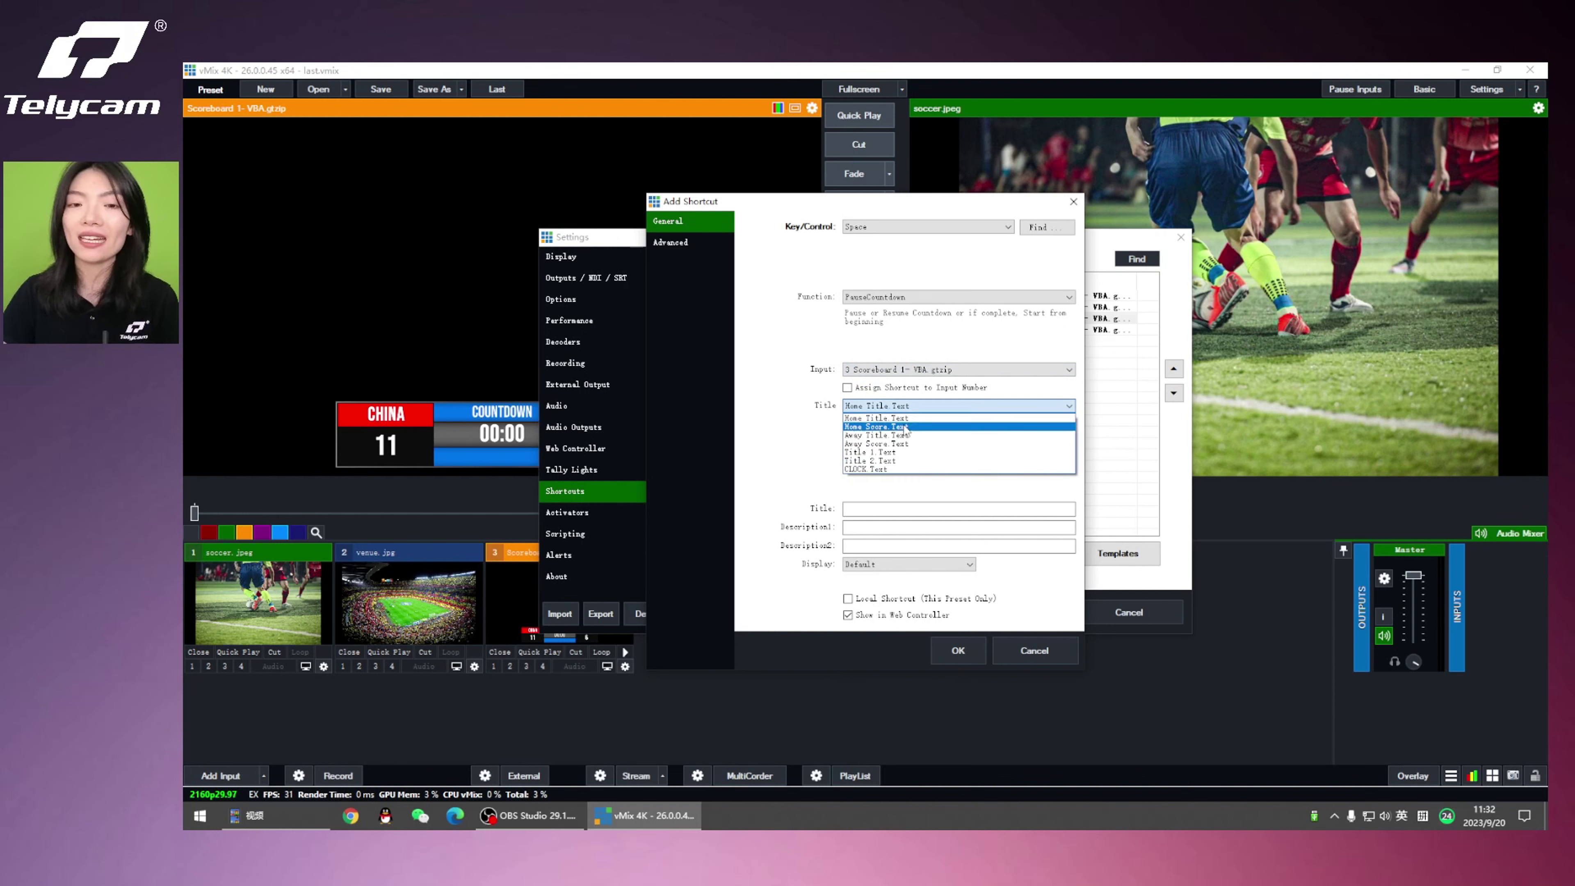
pyautogui.click(897, 470)
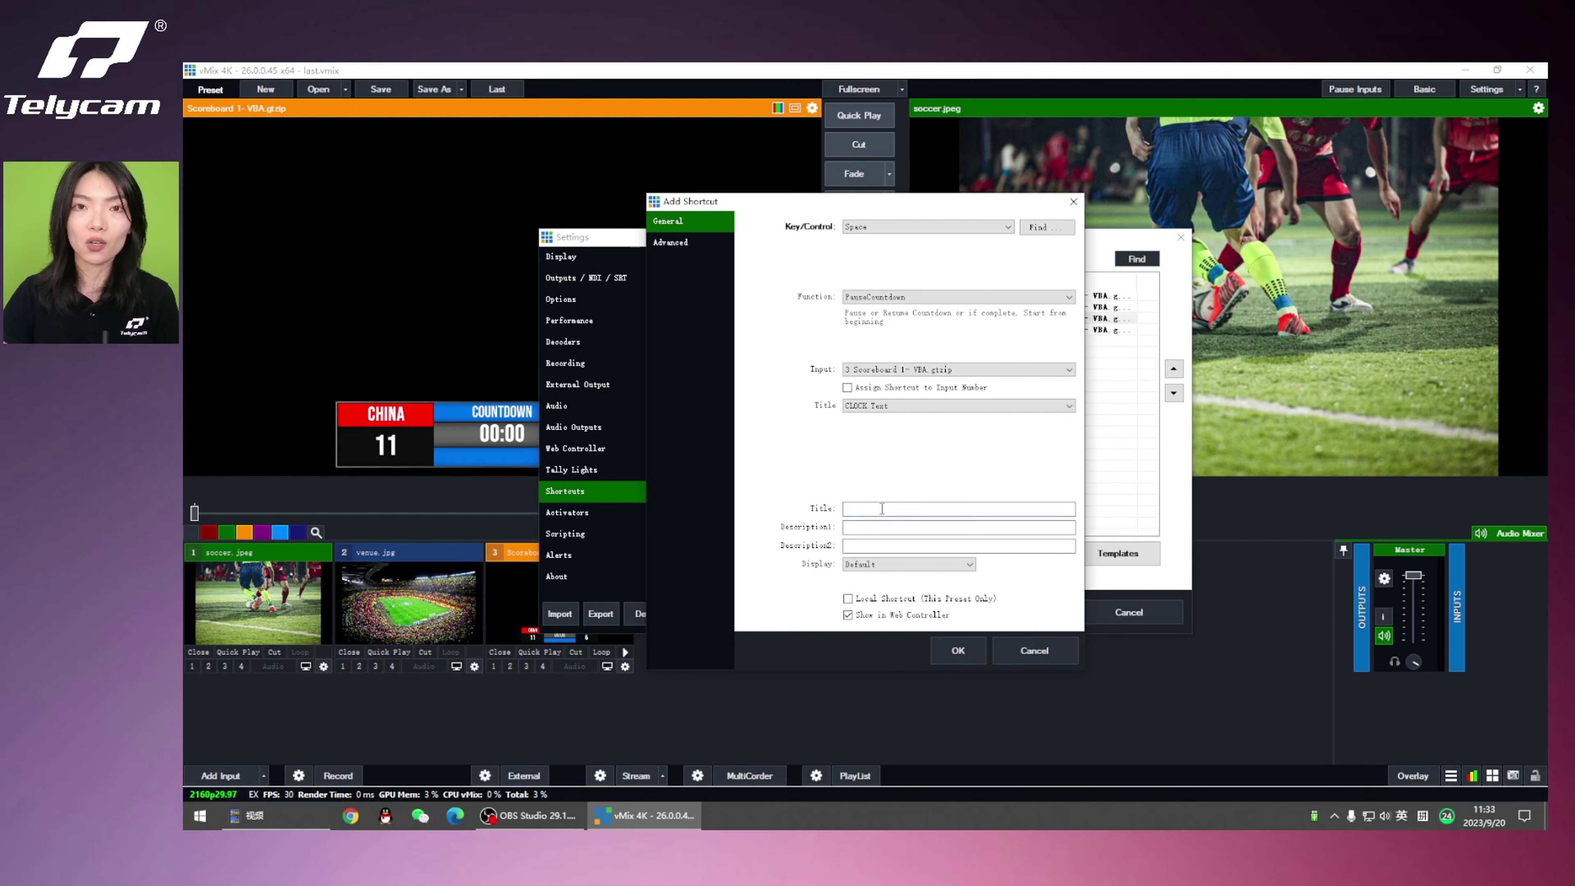
# Title the Space shortcut countdown, make it local to this preset and save it.
pyautogui.write('countdo')
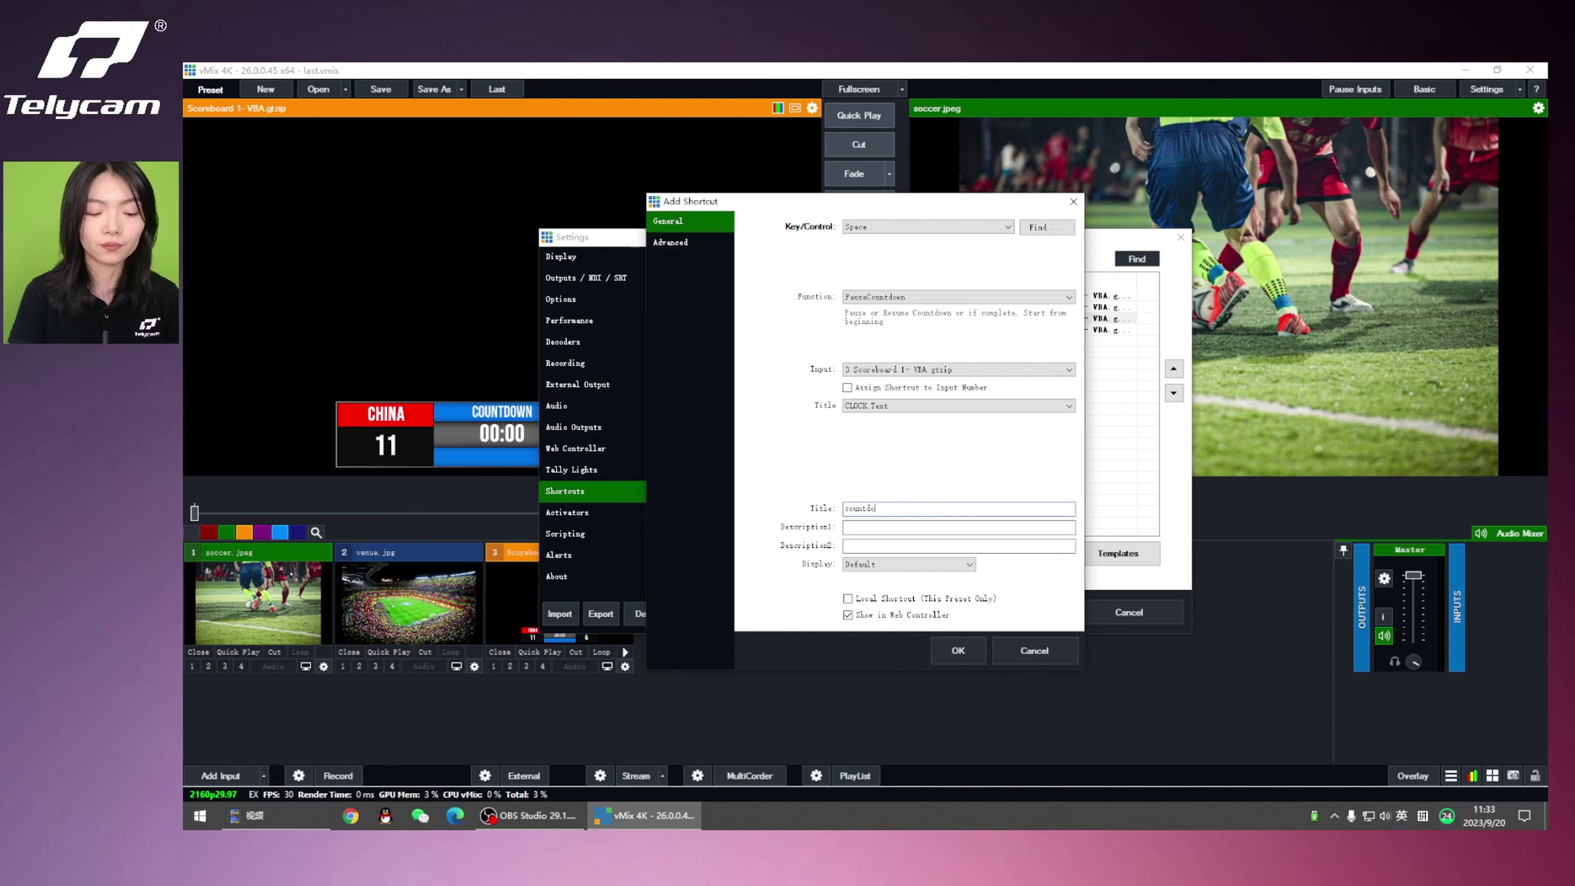
pyautogui.write('wn')
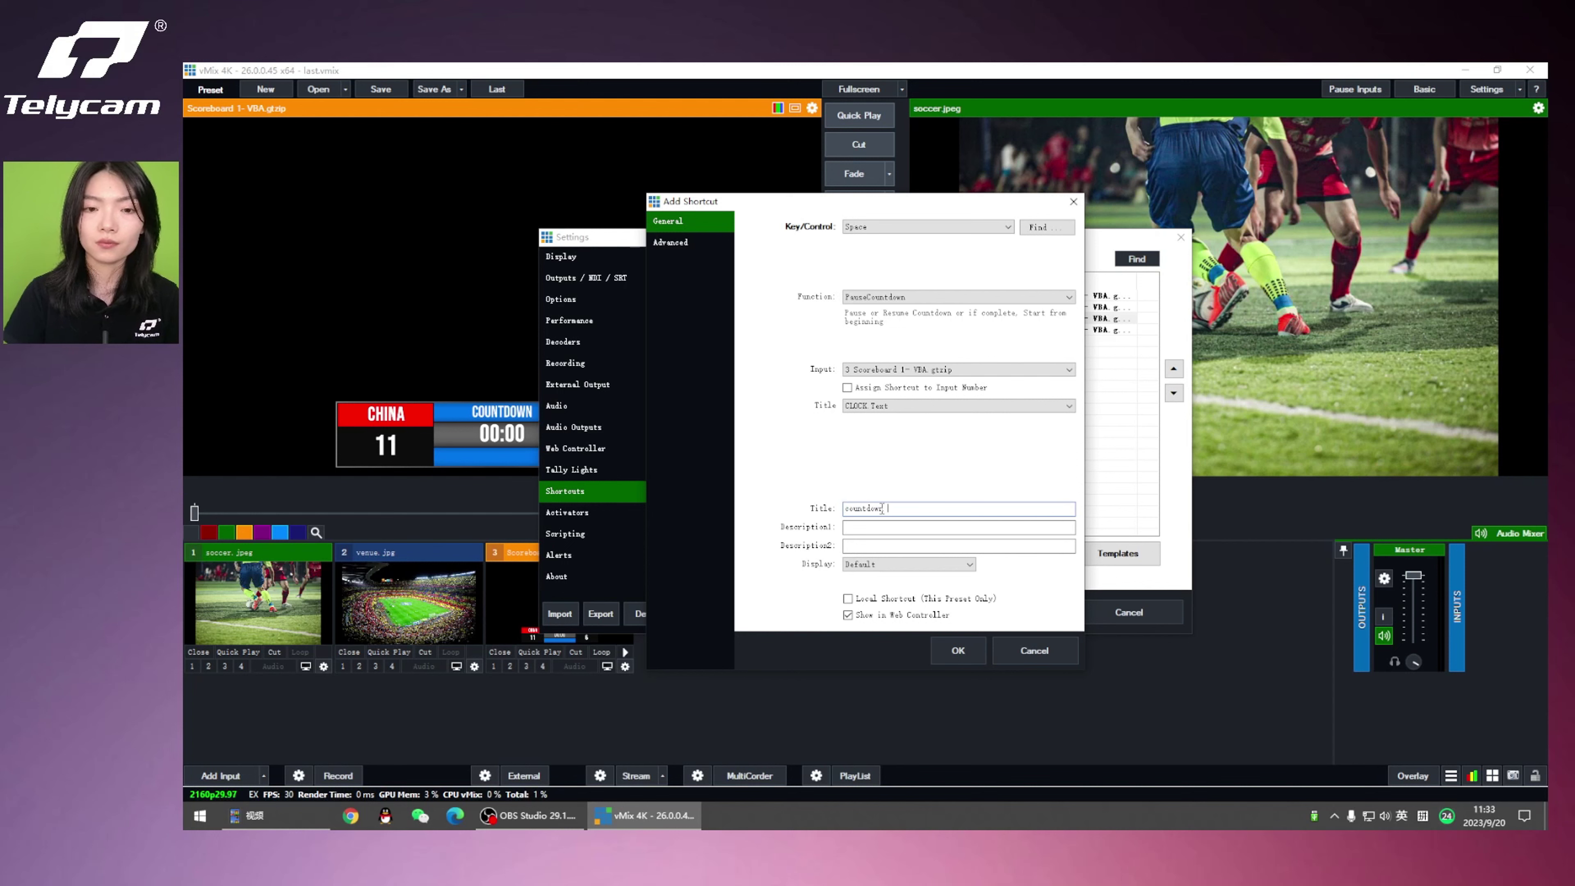
pyautogui.click(847, 598)
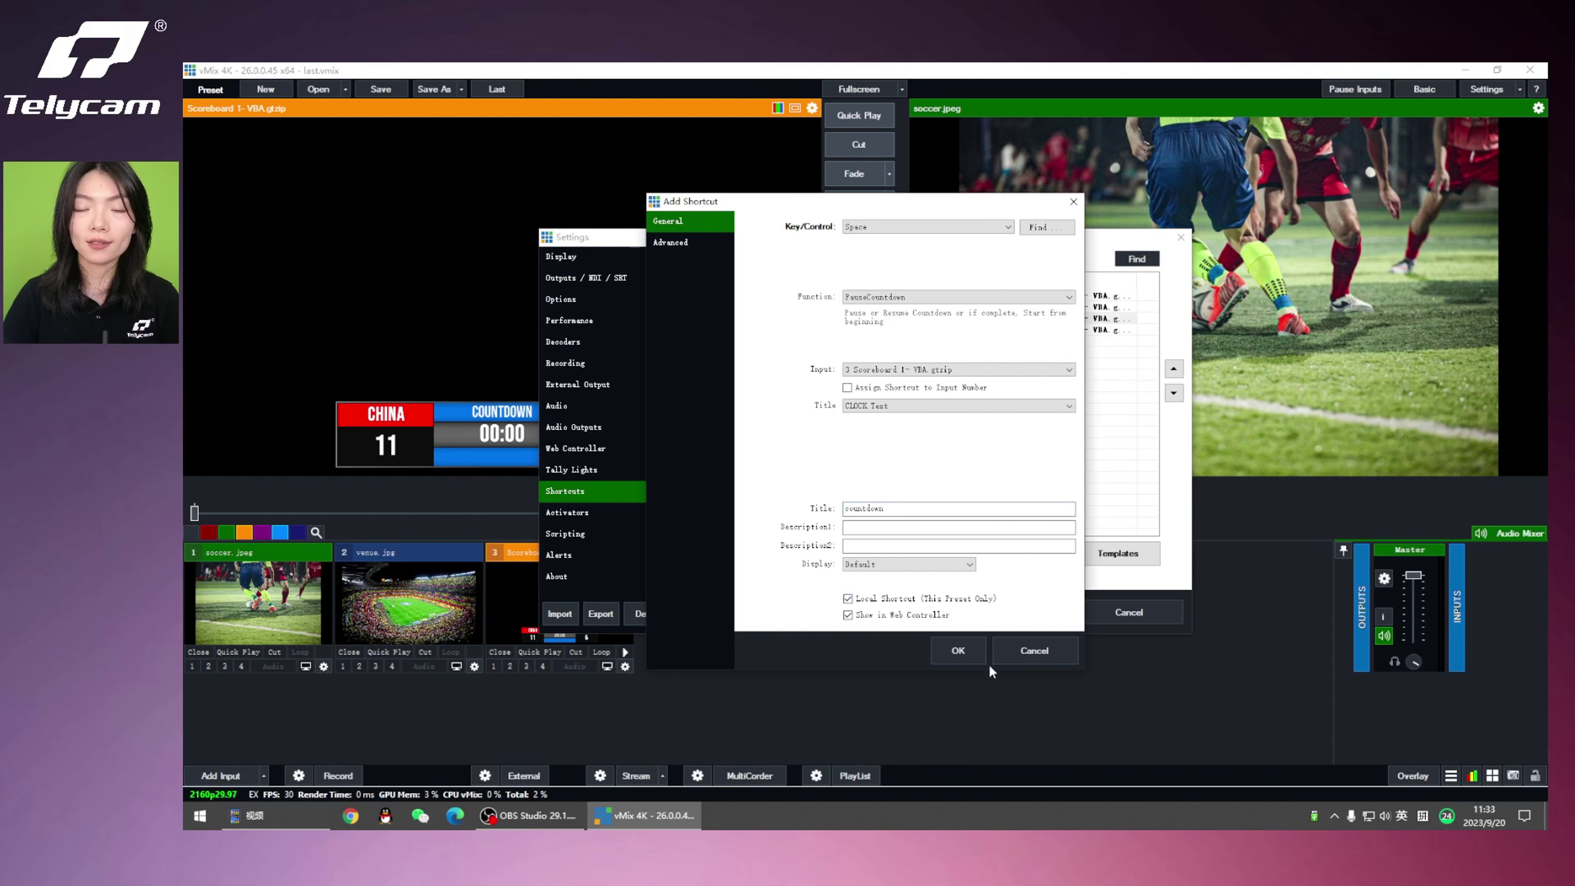
pyautogui.click(969, 657)
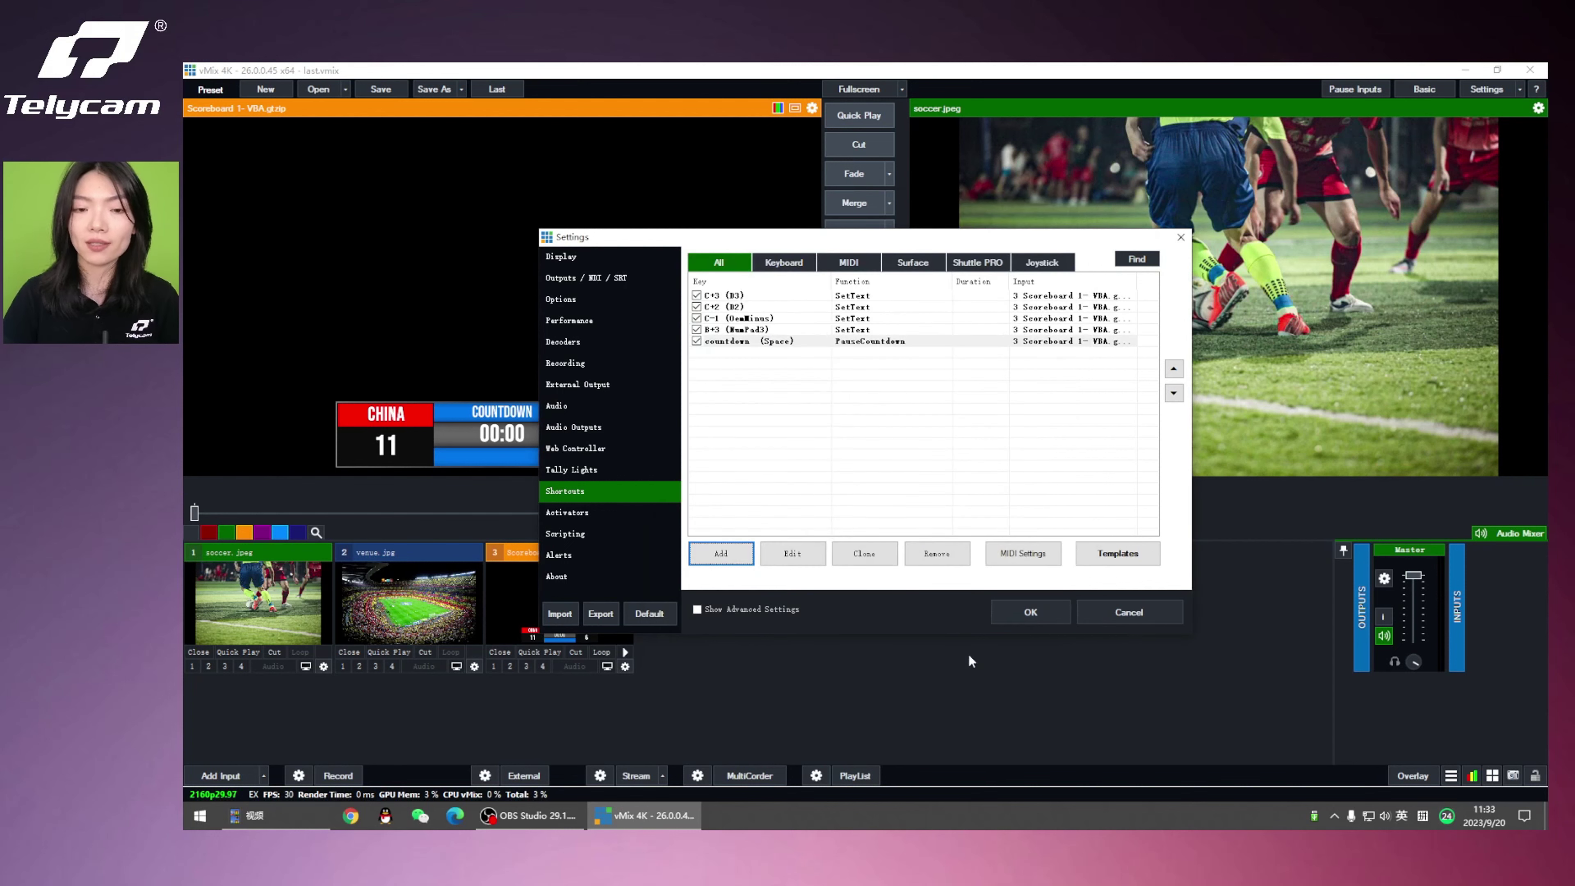
# Apply the settings and start the scoreboard clock with the Space countdown shortcut.
pyautogui.click(1029, 612)
pyautogui.press('space')
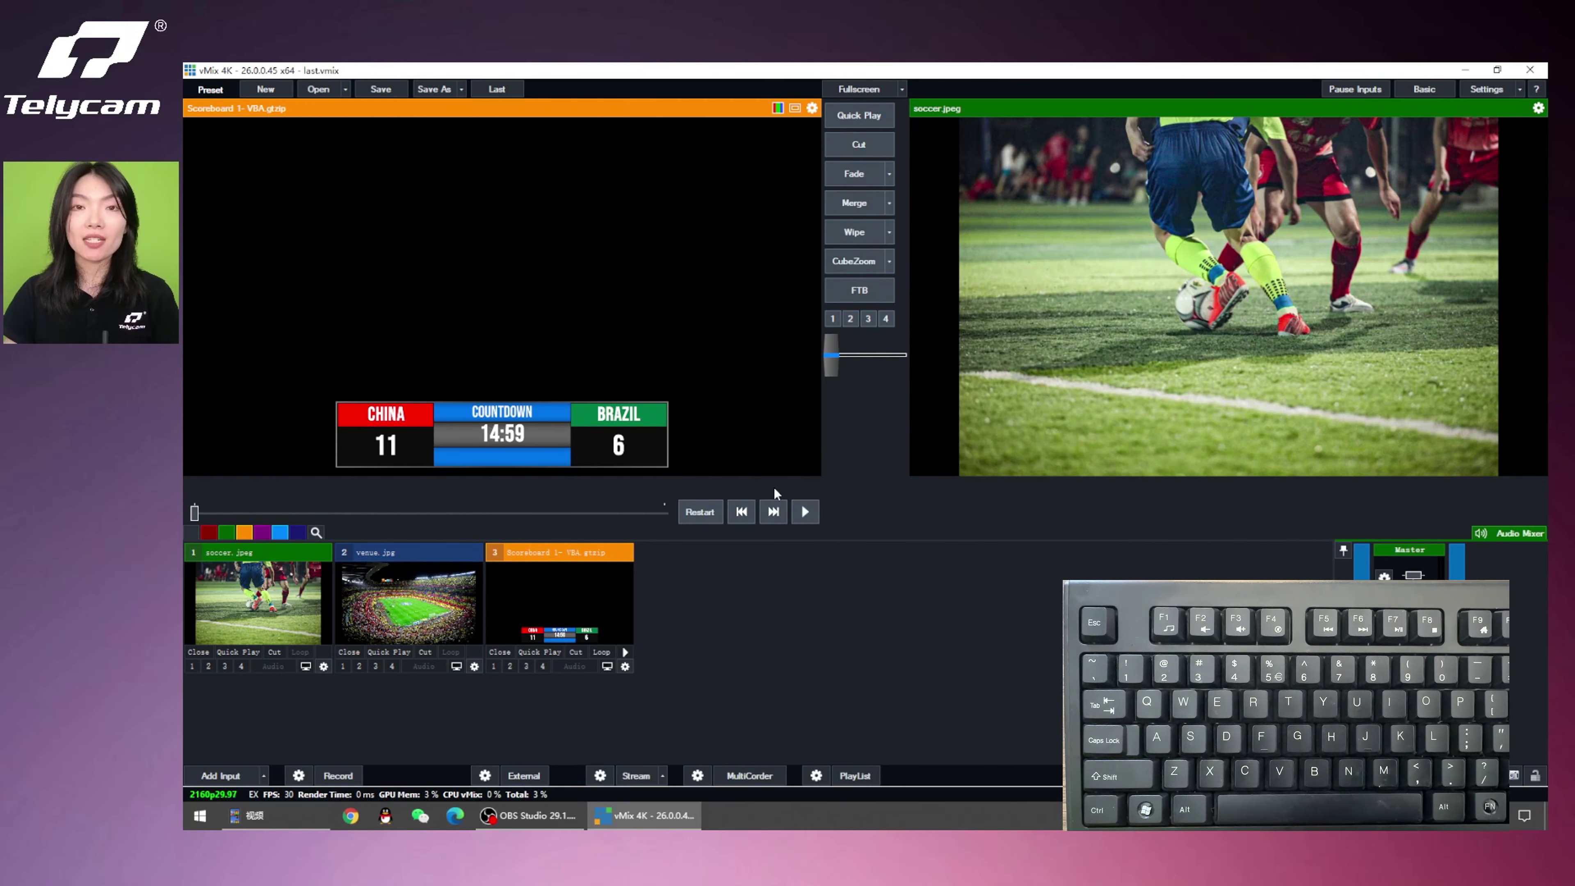